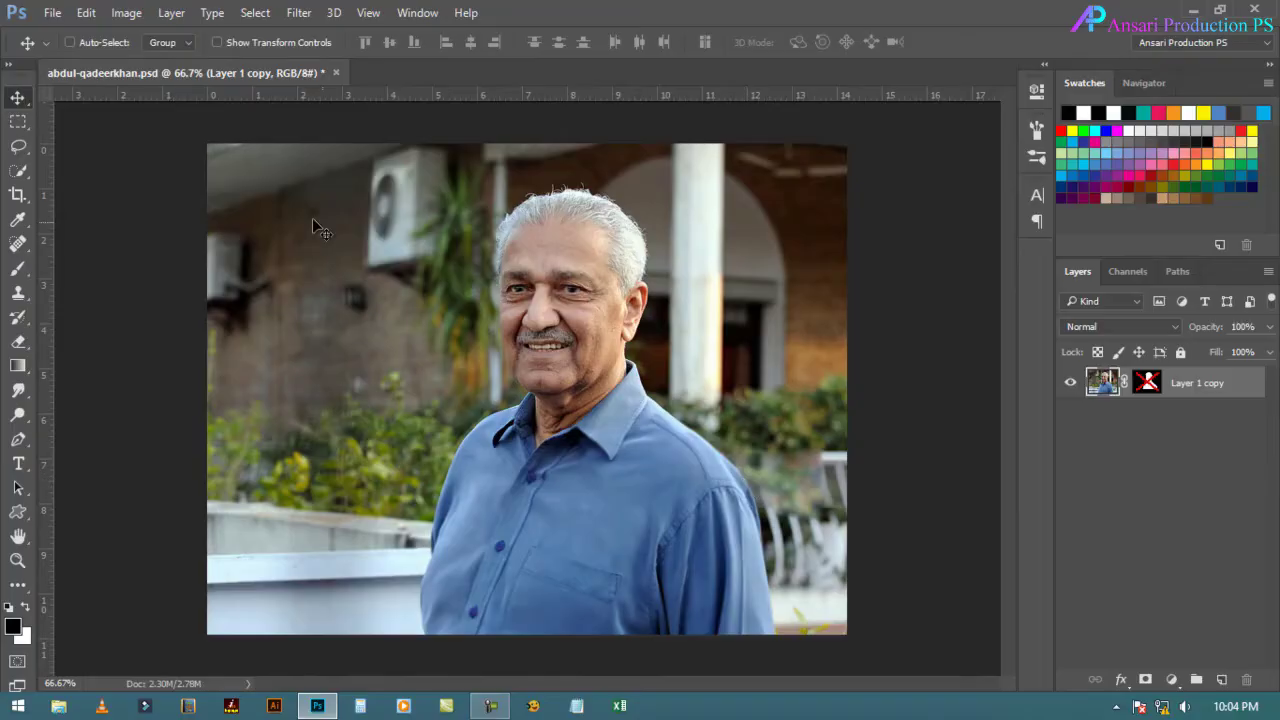
- Create a new document using the 1080 x 1350 preset
{"action": "left_click", "coordinate": [52, 12]}
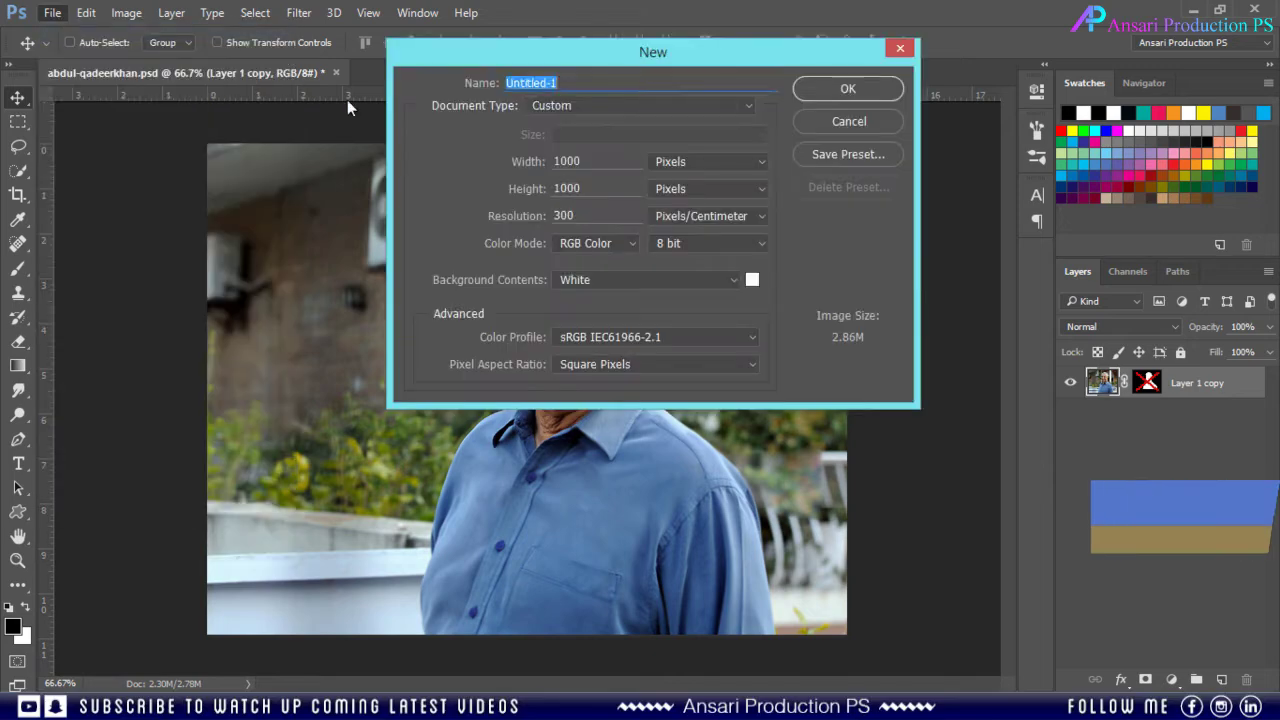
{"action": "left_click", "coordinate": [640, 105]}
{"action": "left_click", "coordinate": [600, 150]}
{"action": "left_click", "coordinate": [848, 88]}
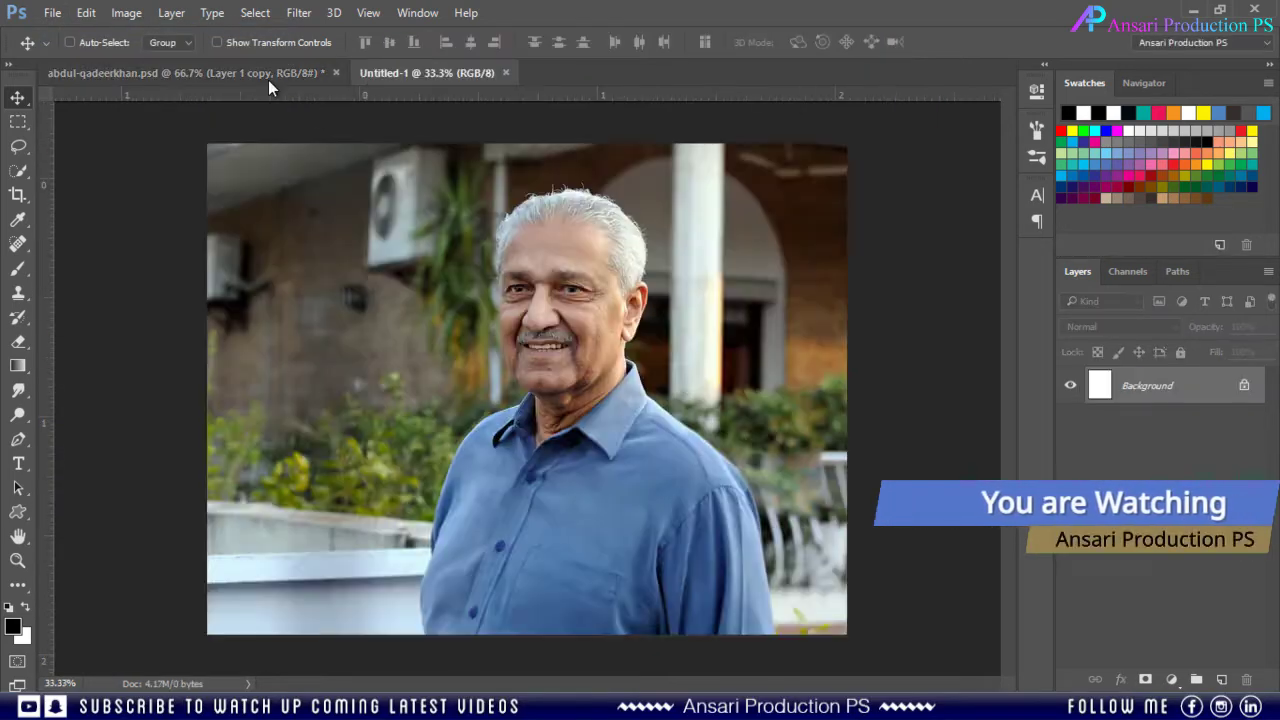
- Move the cut-out portrait into Untitled-1, close the original unsaved, and apply its mask
{"action": "left_click", "coordinate": [265, 74]}
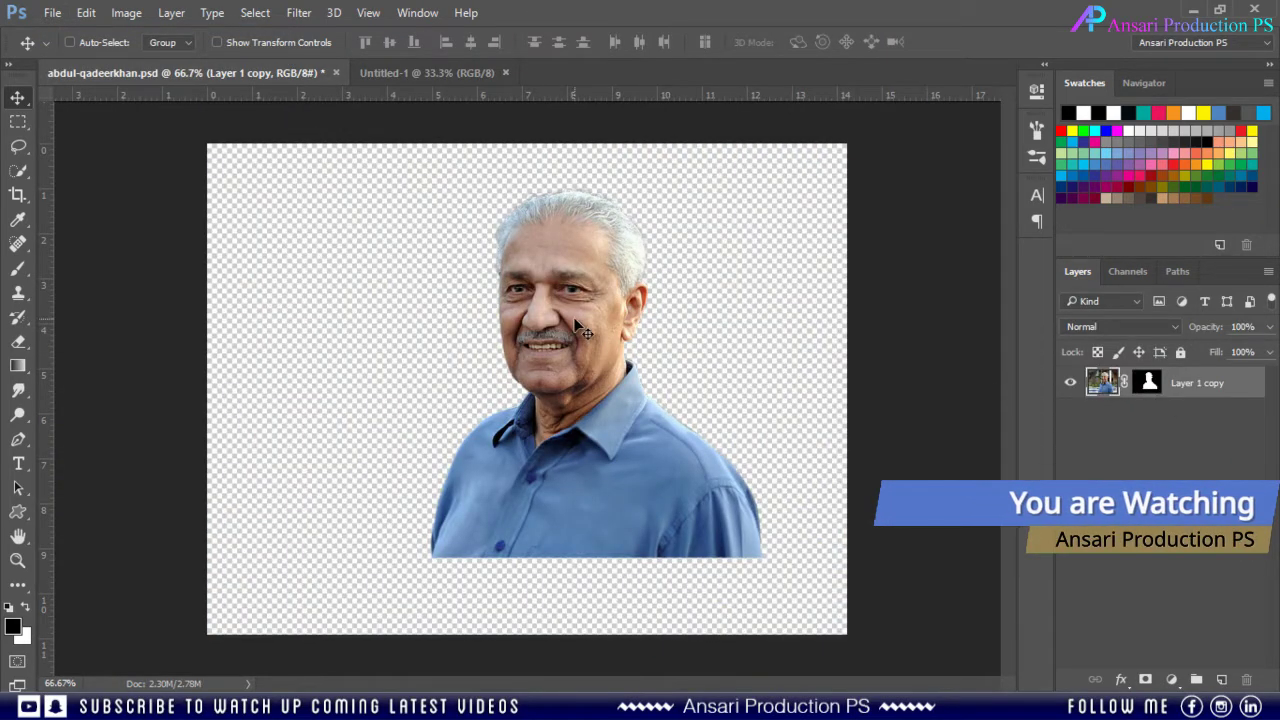
{"action": "left_click_drag", "start_coordinate": [578, 325], "coordinate": [480, 330]}
{"action": "left_click", "coordinate": [336, 72]}
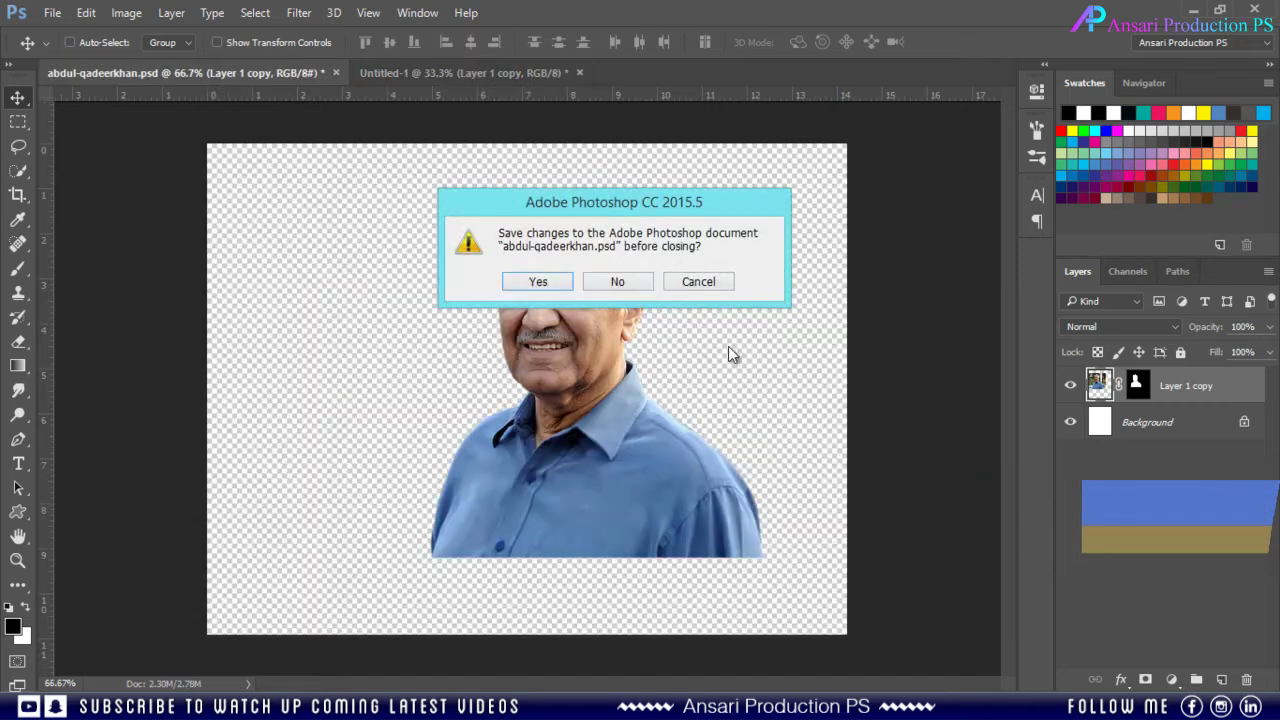
{"action": "key", "text": "n"}
{"action": "right_click", "coordinate": [1136, 388]}
{"action": "left_click", "coordinate": [1134, 456]}
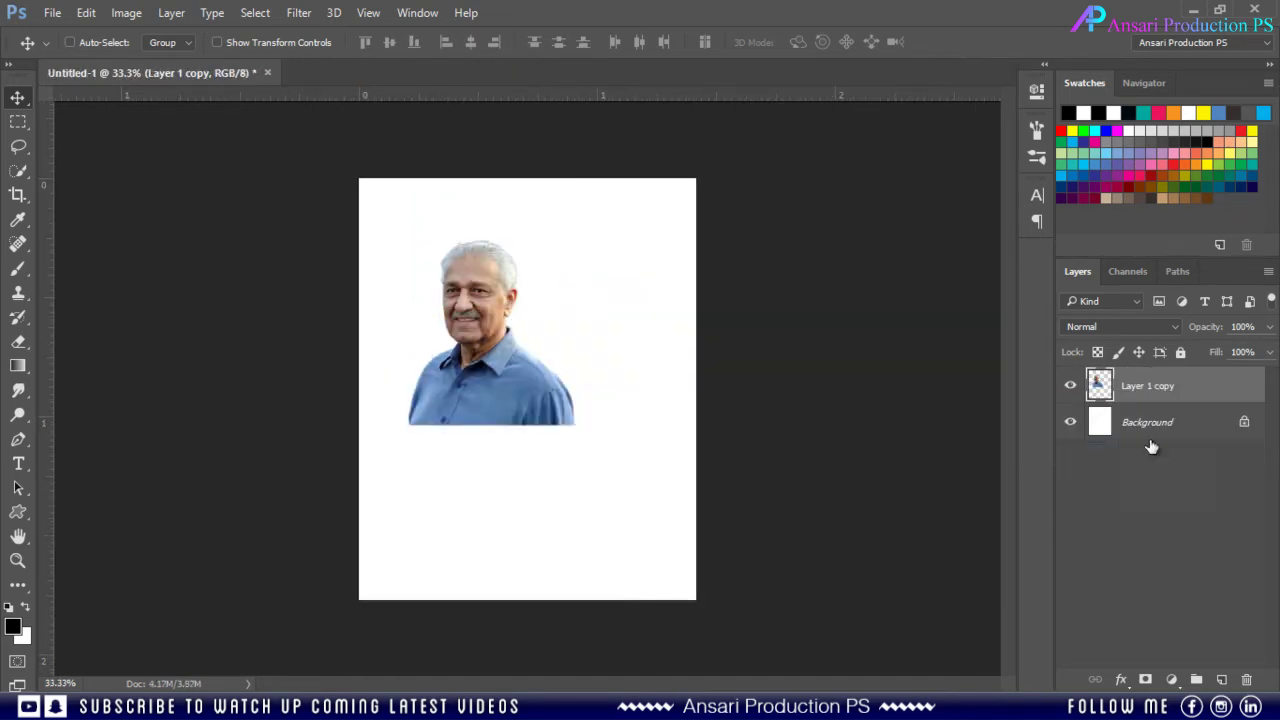
- Convert the portrait to a smart object and scale it up to fill most of the page
{"action": "right_click", "coordinate": [1198, 392]}
{"action": "left_click", "coordinate": [903, 331]}
{"action": "key", "text": "ctrl+t"}
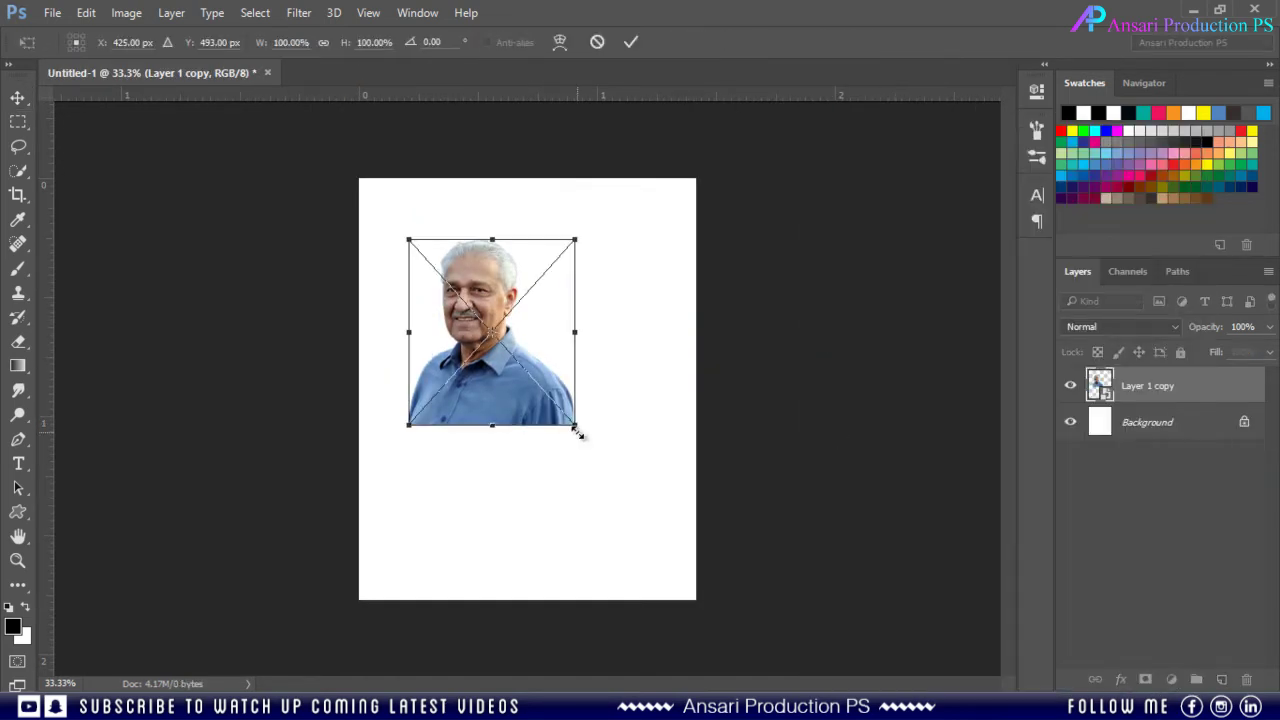
{"action": "left_click_drag", "start_coordinate": [577, 430], "coordinate": [672, 548]}
{"action": "left_click_drag", "start_coordinate": [408, 543], "coordinate": [367, 577]}
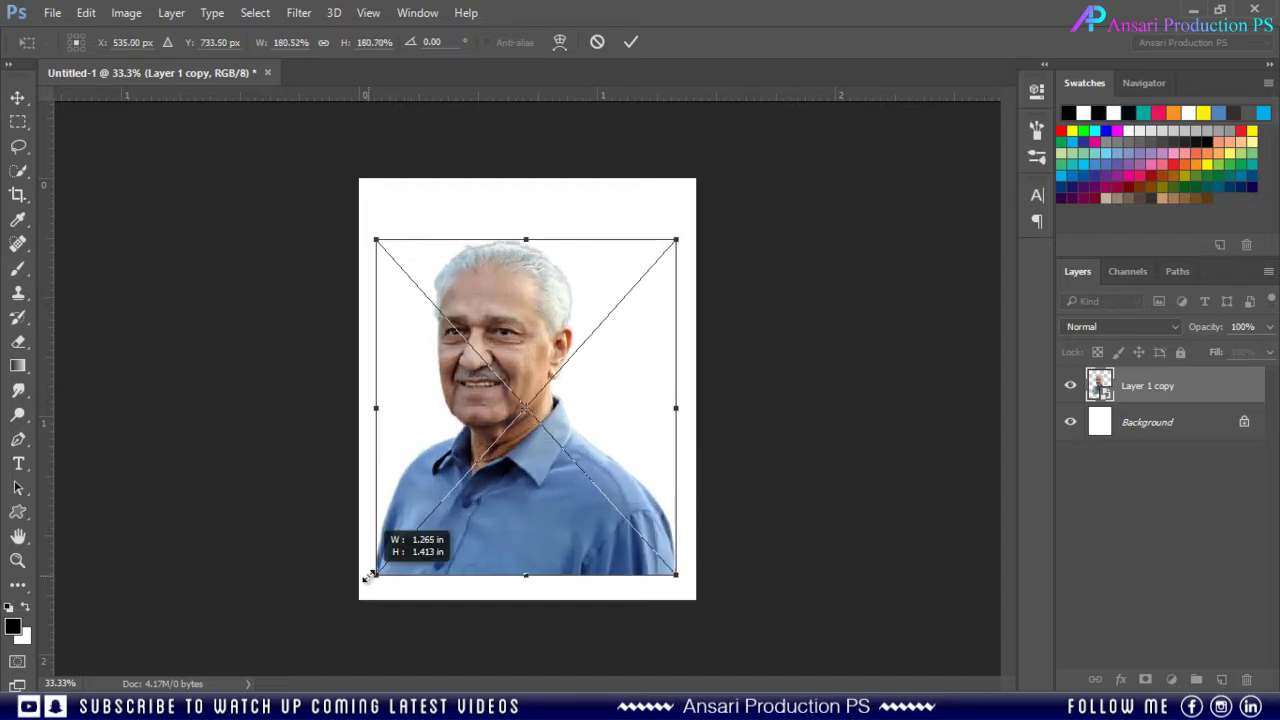
{"action": "left_click_drag", "start_coordinate": [520, 484], "coordinate": [522, 466]}
{"action": "left_click", "coordinate": [631, 41]}
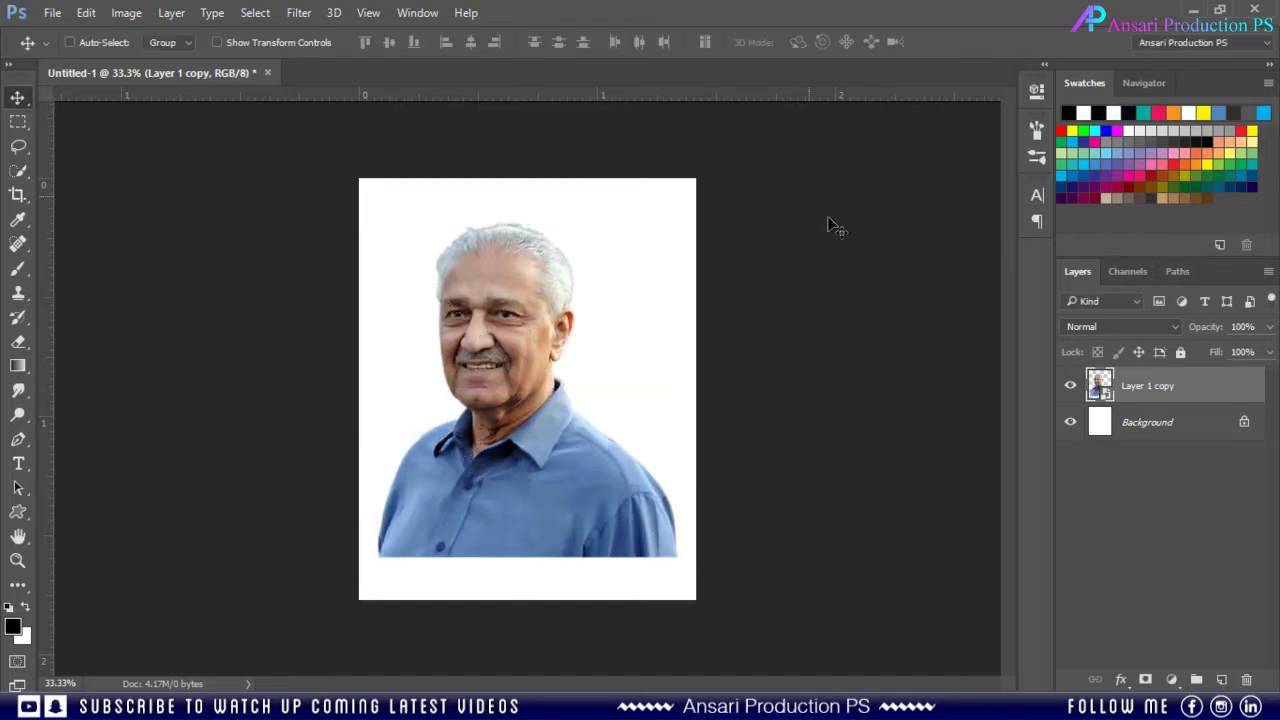
- Rasterize the portrait layer and duplicate it
{"action": "right_click", "coordinate": [1198, 390]}
{"action": "left_click", "coordinate": [850, 424]}
{"action": "left_click_drag", "start_coordinate": [1190, 392], "coordinate": [1219, 678]}
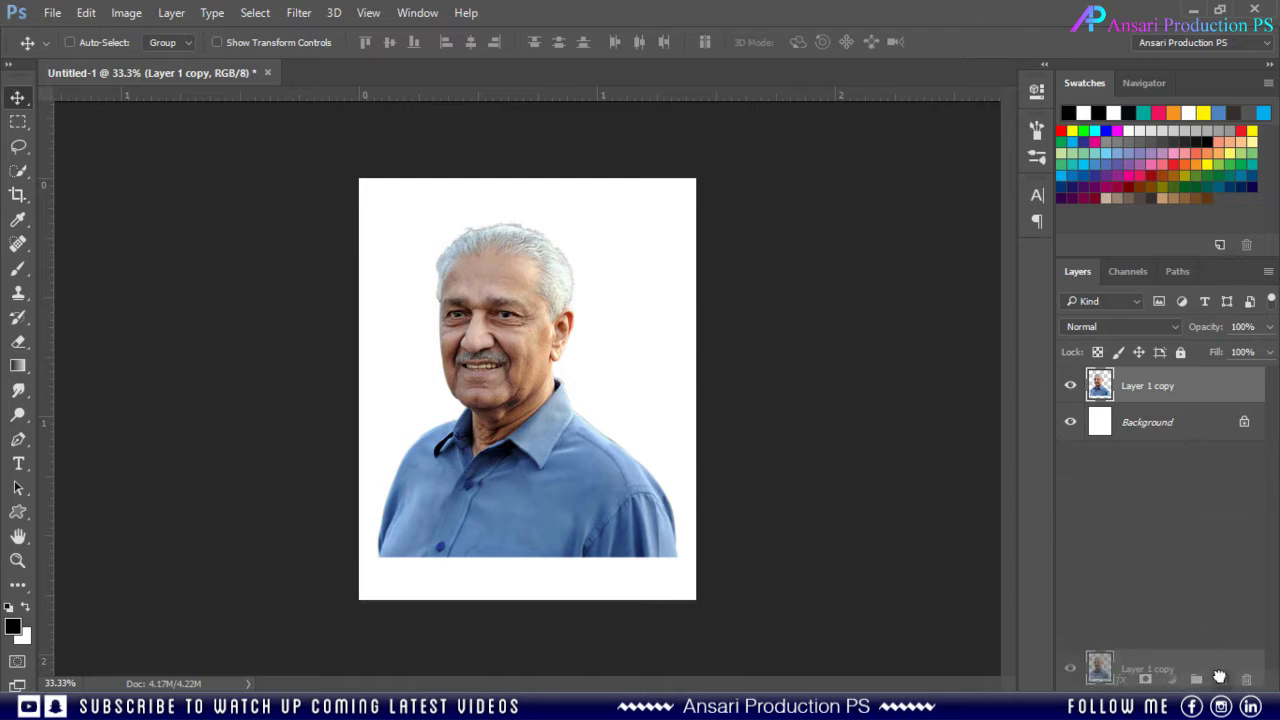
- Apply High Pass to the duplicate portrait layer and blend it in Vivid Light
{"action": "left_click", "coordinate": [299, 13]}
{"action": "mouse_move", "coordinate": [312, 380]}
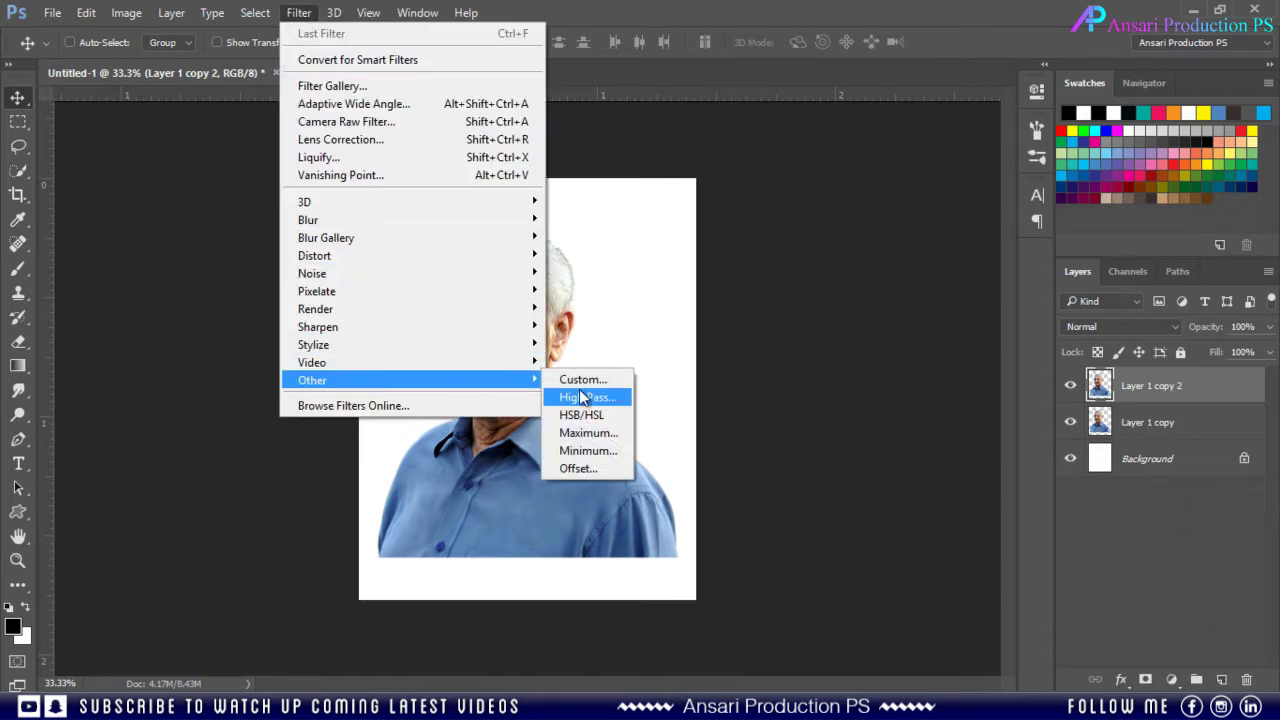
{"action": "left_click", "coordinate": [582, 398]}
{"action": "left_click_drag", "start_coordinate": [600, 345], "coordinate": [650, 300]}
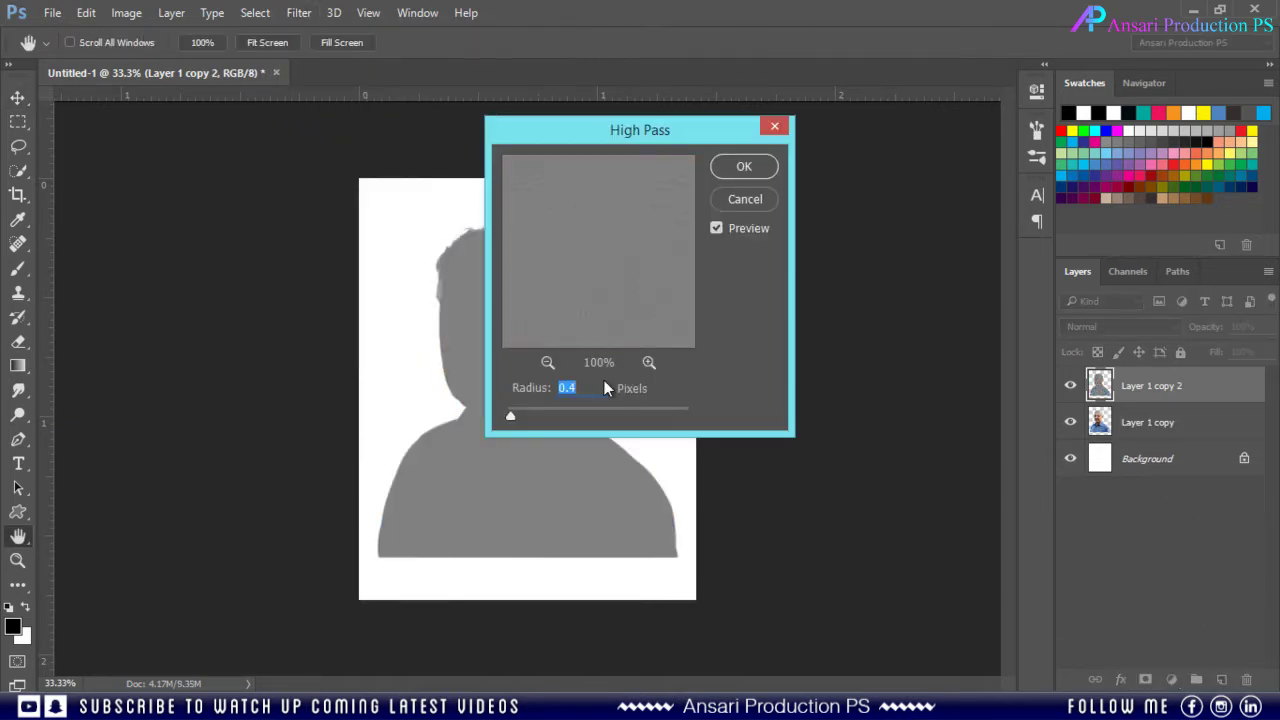
{"action": "left_click", "coordinate": [744, 166]}
{"action": "left_click", "coordinate": [1118, 326]}
{"action": "left_click", "coordinate": [1076, 550]}
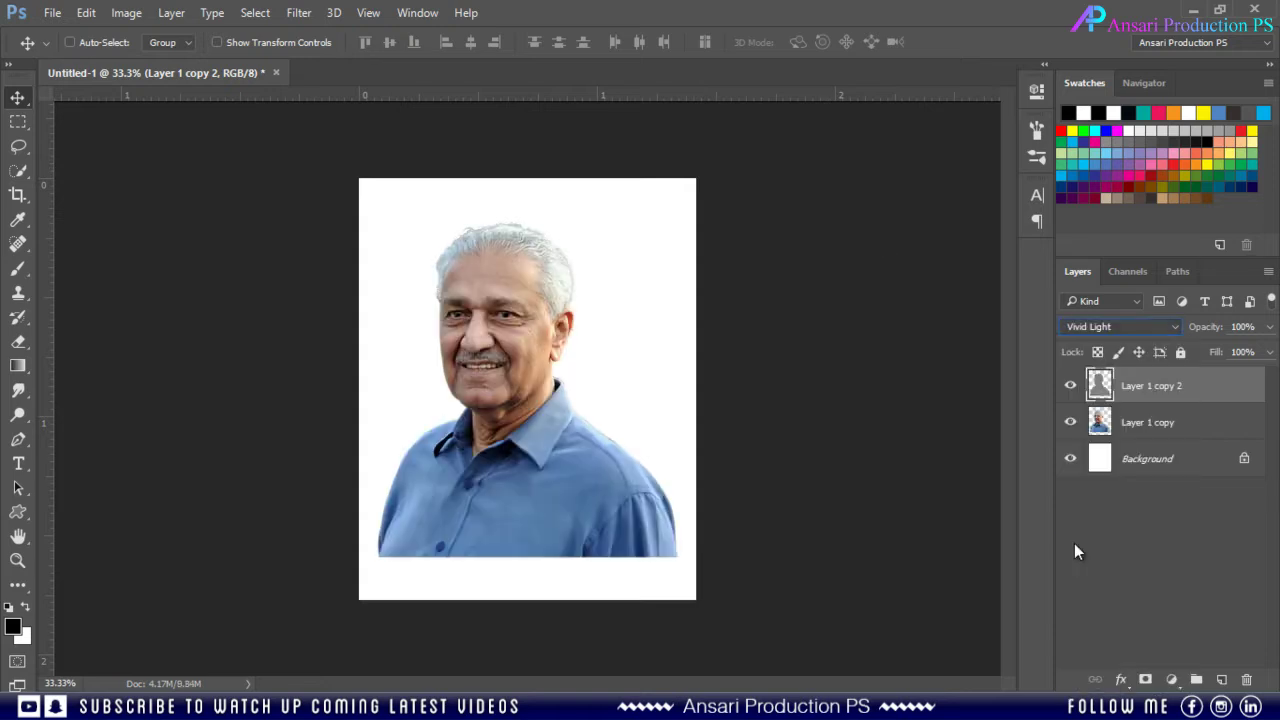
- Merge visible layers into Layer 1, delete the two old layers, and convert Layer 1 to a smart object
{"action": "left_click", "coordinate": [1070, 458]}
{"action": "key", "text": "ctrl+shift+alt+e"}
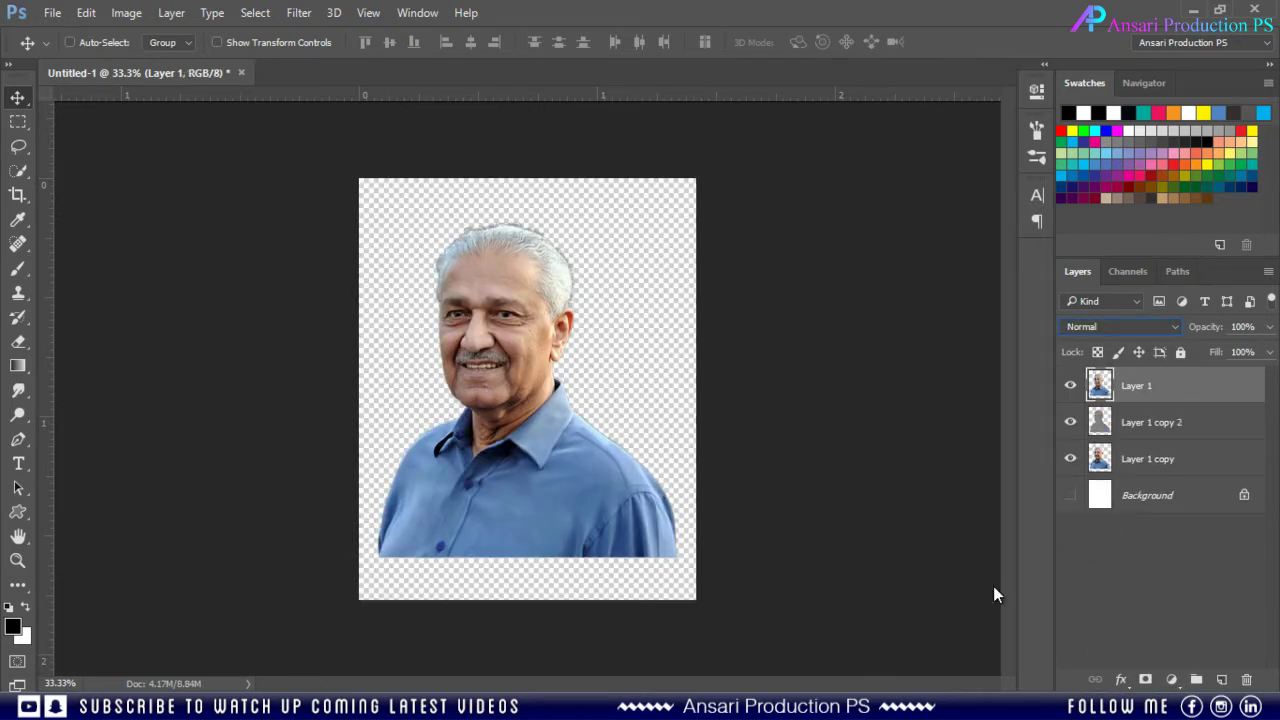
{"action": "left_click", "coordinate": [1188, 422]}
{"action": "left_click", "coordinate": [1200, 460], "text": "shift"}
{"action": "left_click_drag", "start_coordinate": [1200, 460], "coordinate": [1246, 680]}
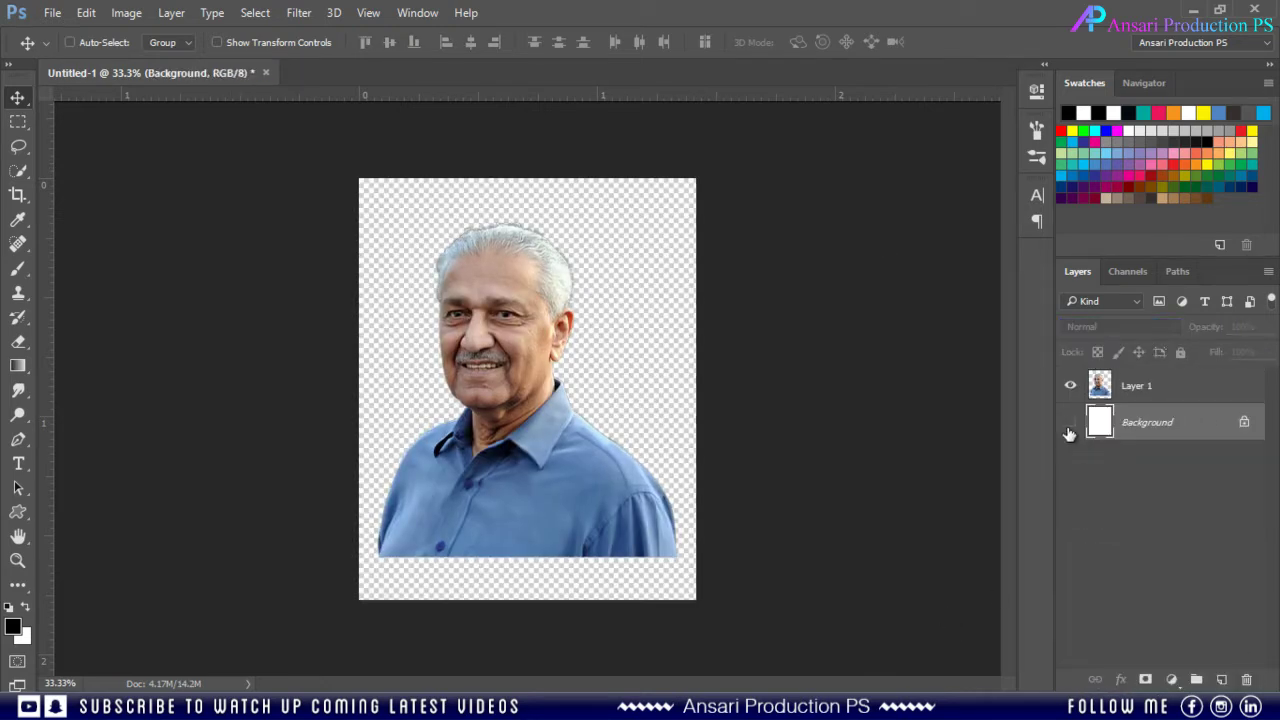
{"action": "left_click", "coordinate": [1070, 422]}
{"action": "left_click", "coordinate": [1170, 395]}
{"action": "right_click", "coordinate": [1170, 400]}
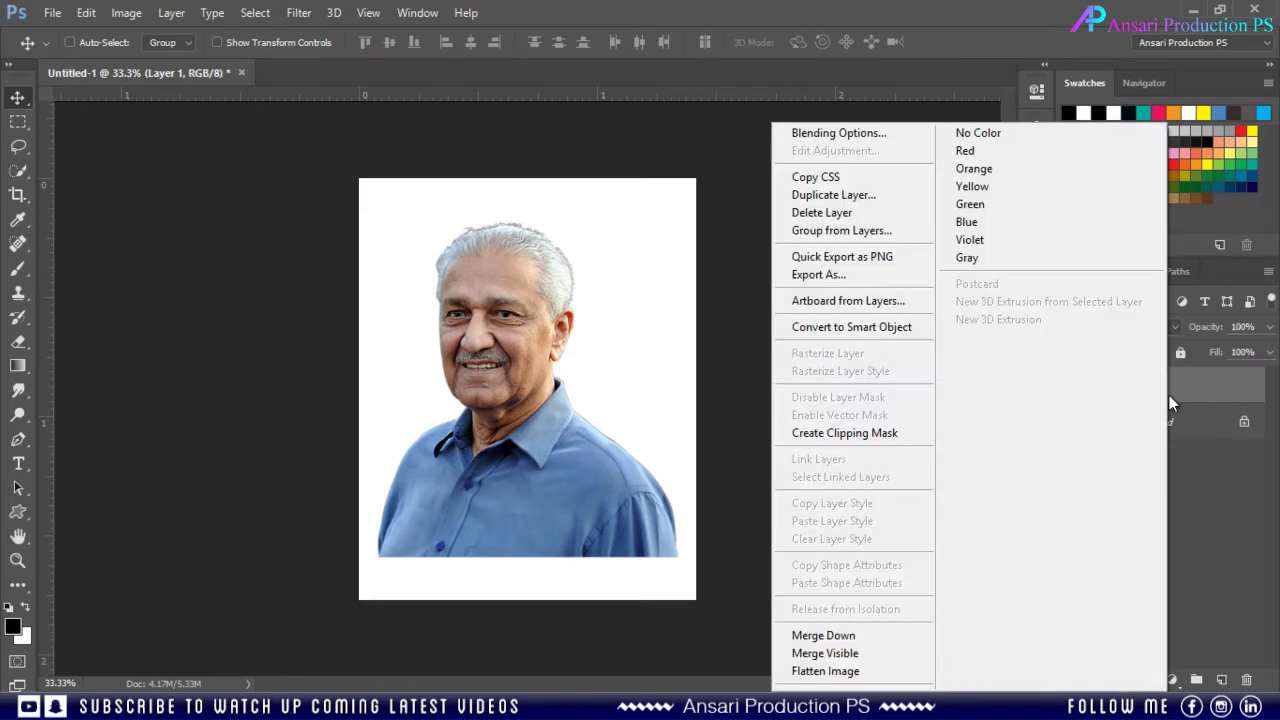
{"action": "left_click", "coordinate": [886, 334]}
- In Camera Raw set Temperature +2, Exposure -0.10, Contrast +10, Highlights -100, Shadows +25, Whites +25
{"action": "left_click", "coordinate": [298, 13]}
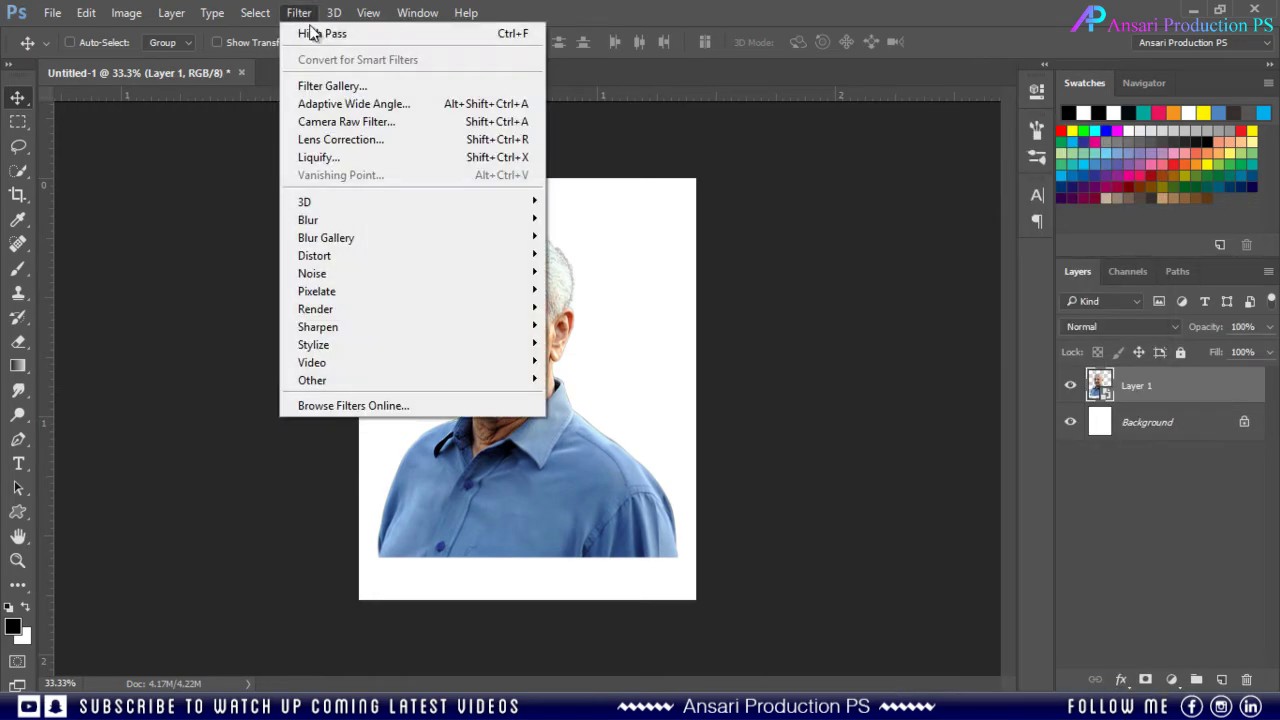
{"action": "left_click", "coordinate": [337, 114]}
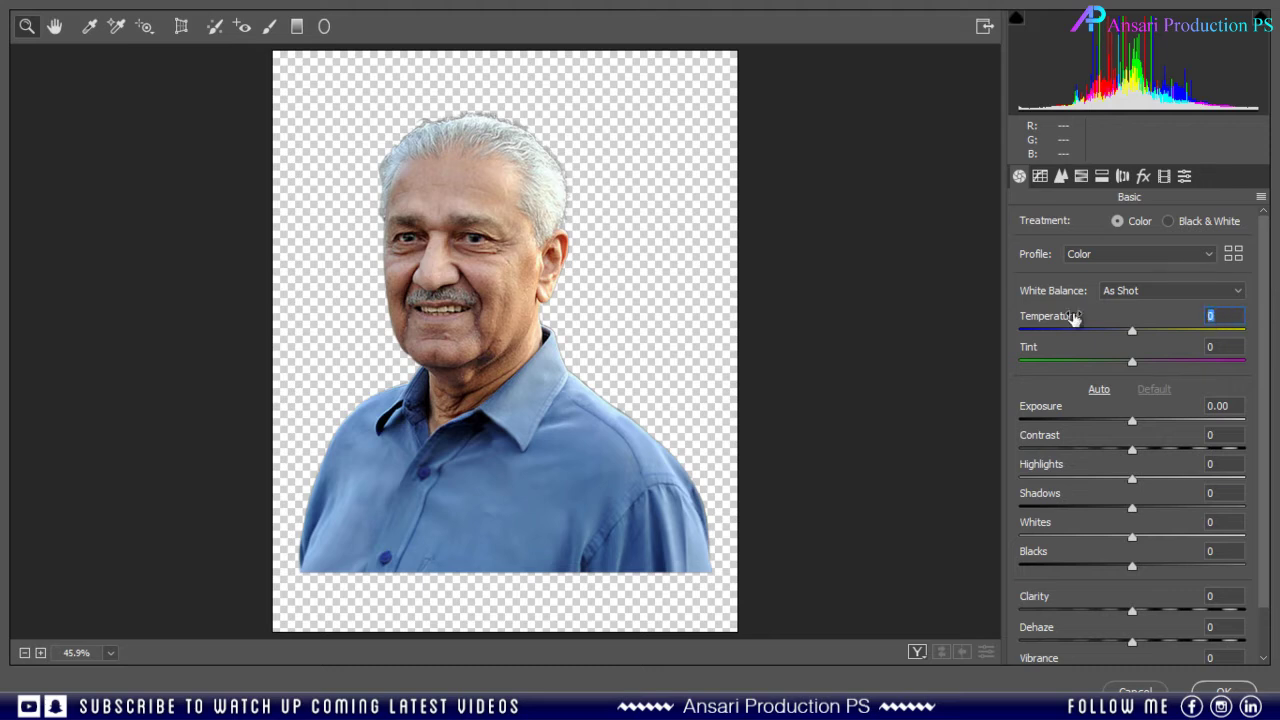
{"action": "type", "text": "2"}
{"action": "key", "text": "Tab"}
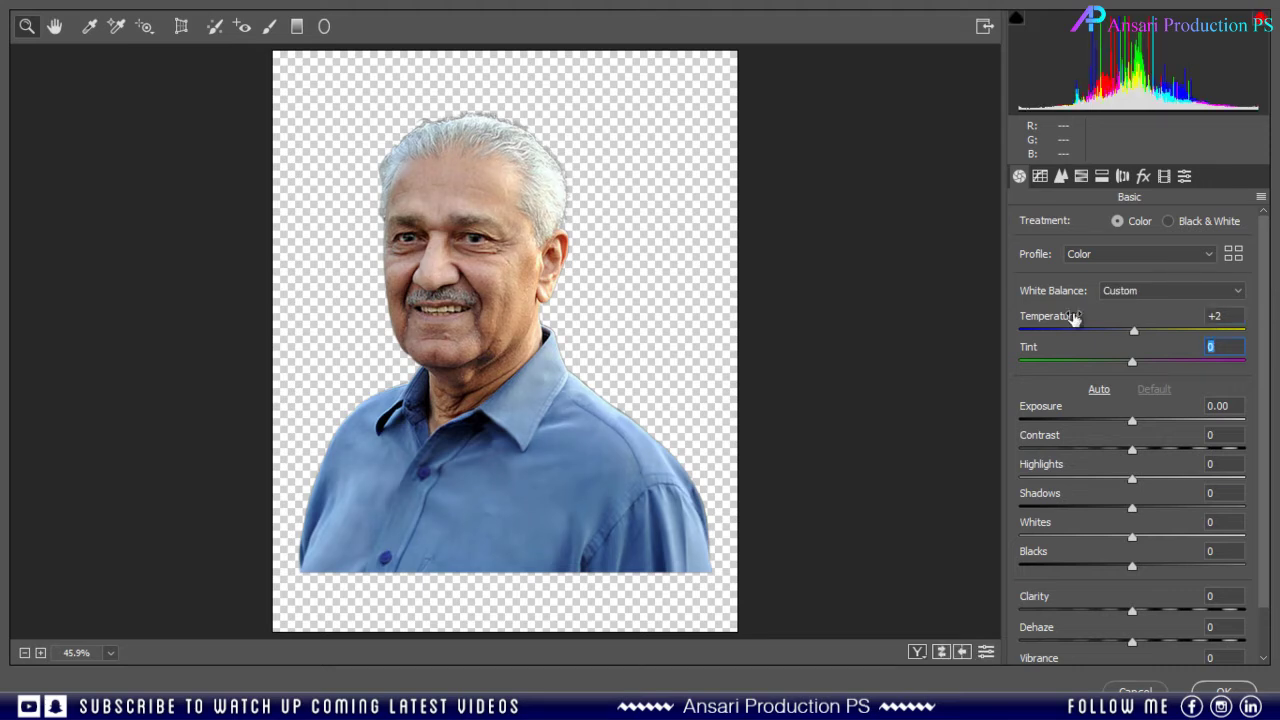
{"action": "type", "text": "5"}
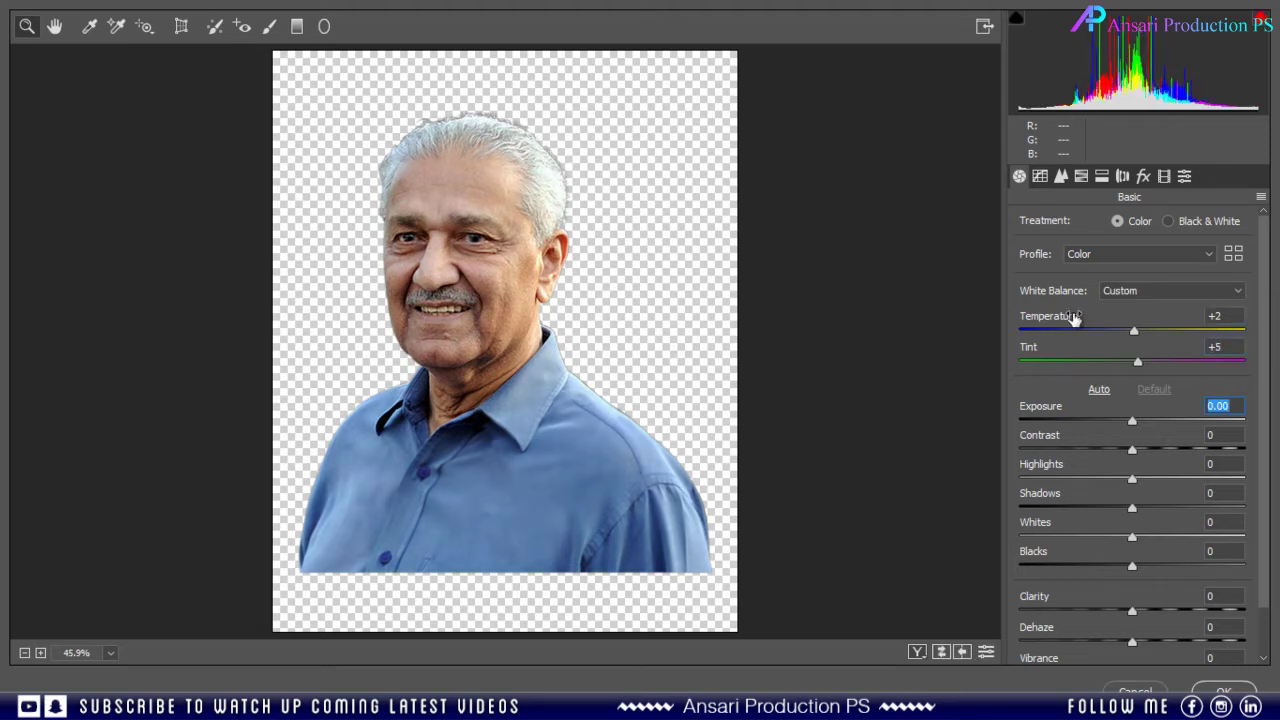
{"action": "key", "text": "Down"}
{"action": "key", "text": "Down"}
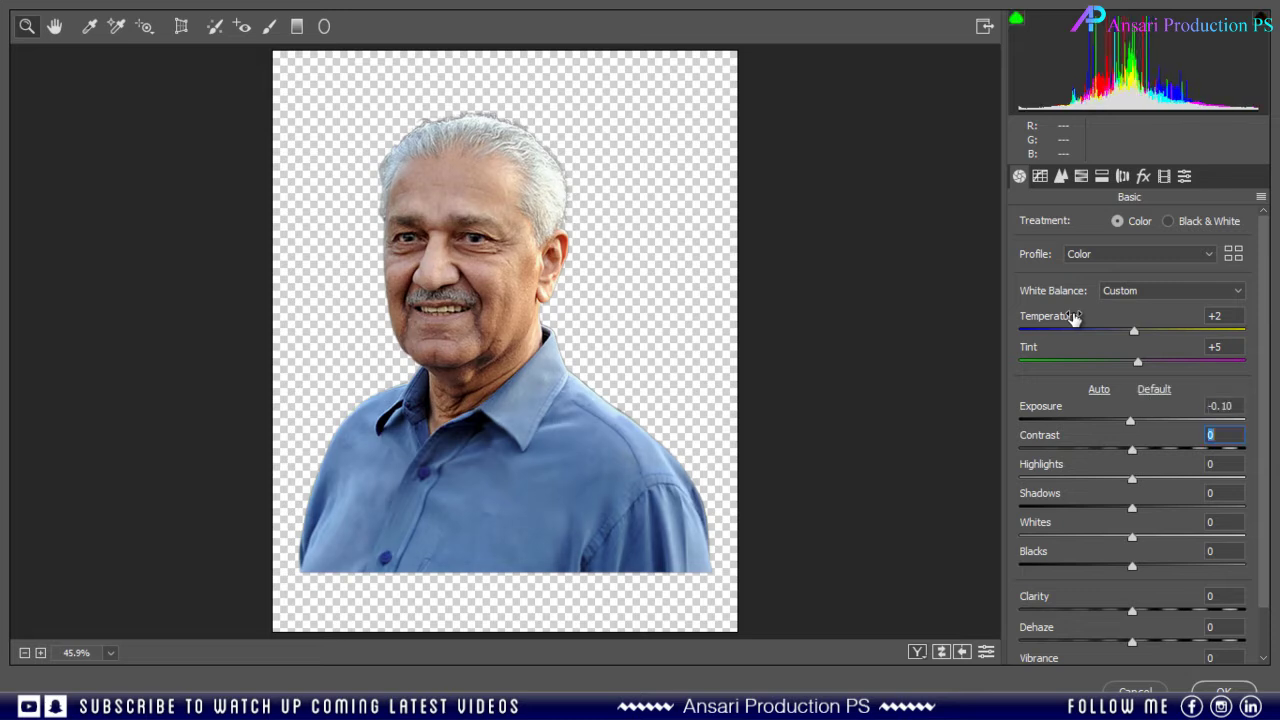
{"action": "type", "text": "10"}
{"action": "key", "text": "Tab"}
{"action": "type", "text": "100"}
{"action": "key", "text": "Tab"}
{"action": "type", "text": "25"}
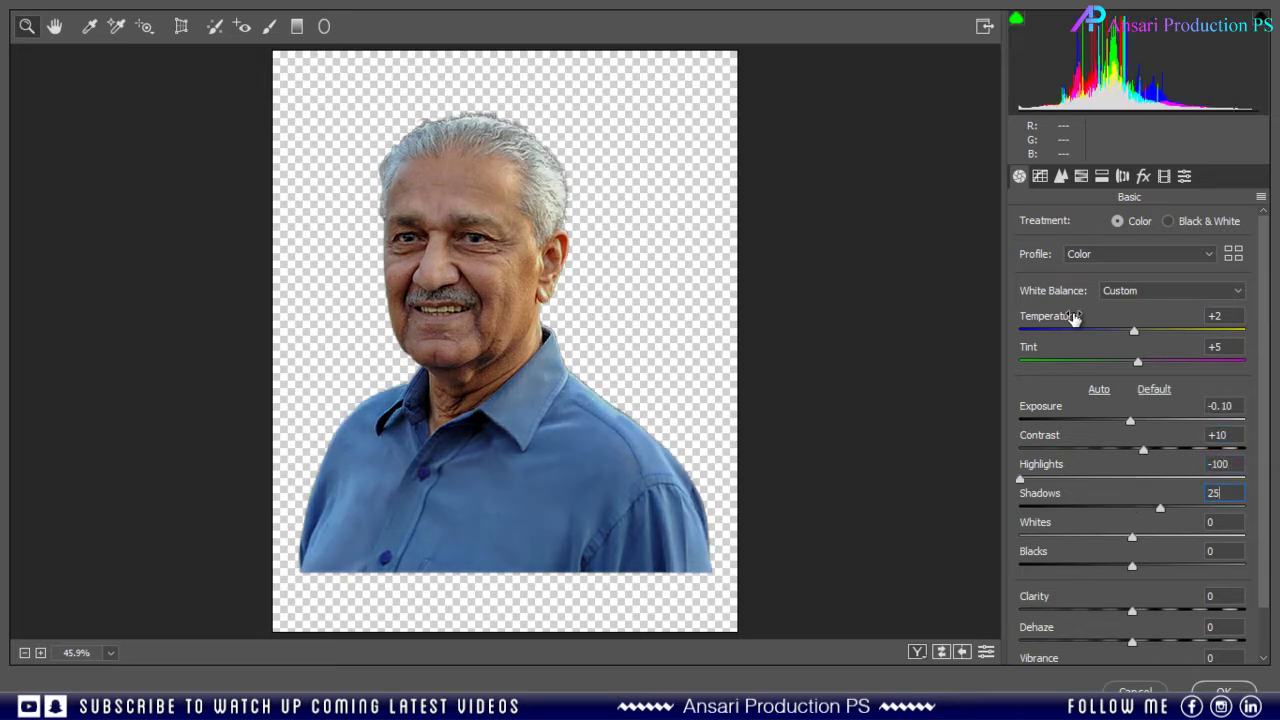
{"action": "key", "text": "Tab"}
{"action": "type", "text": "25"}
{"action": "key", "text": "Tab"}
- Set Blacks -10, Clarity +10, Dehaze +5, Vibrance +10 and sharpening Amount 10, then apply
{"action": "type", "text": "-10"}
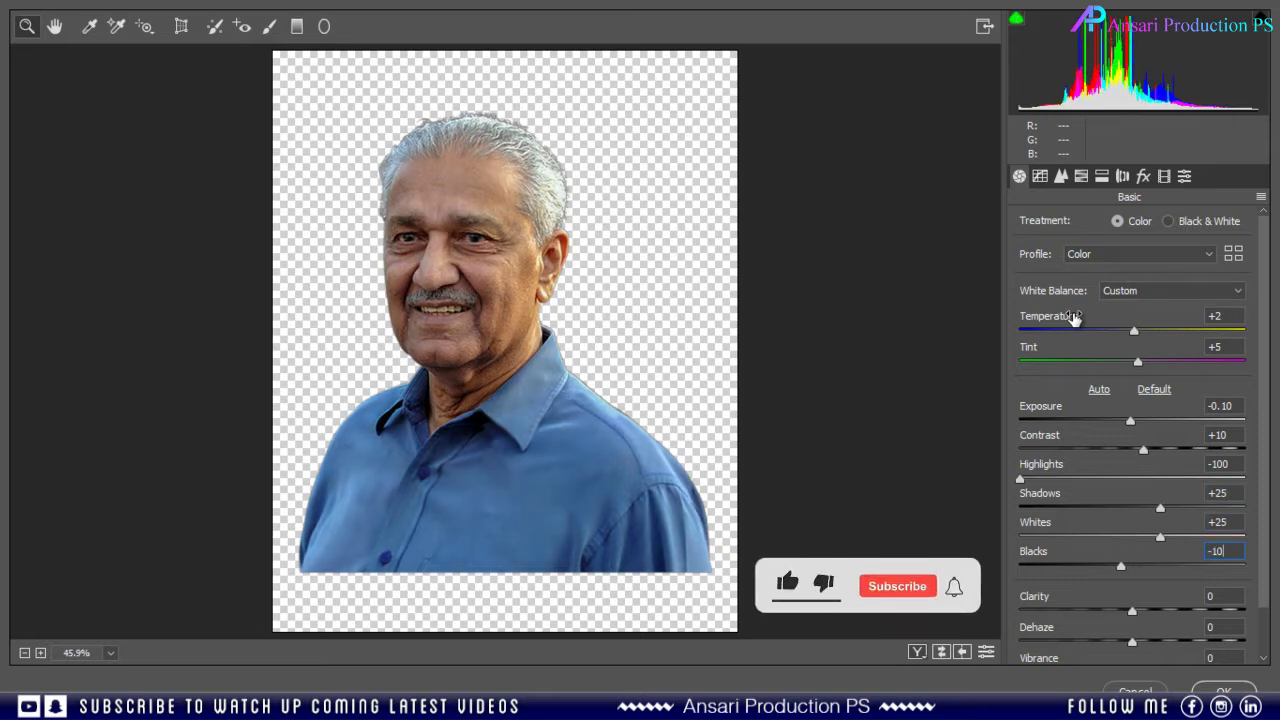
{"action": "key", "text": "Tab"}
{"action": "type", "text": "10"}
{"action": "key", "text": "Tab"}
{"action": "type", "text": "5"}
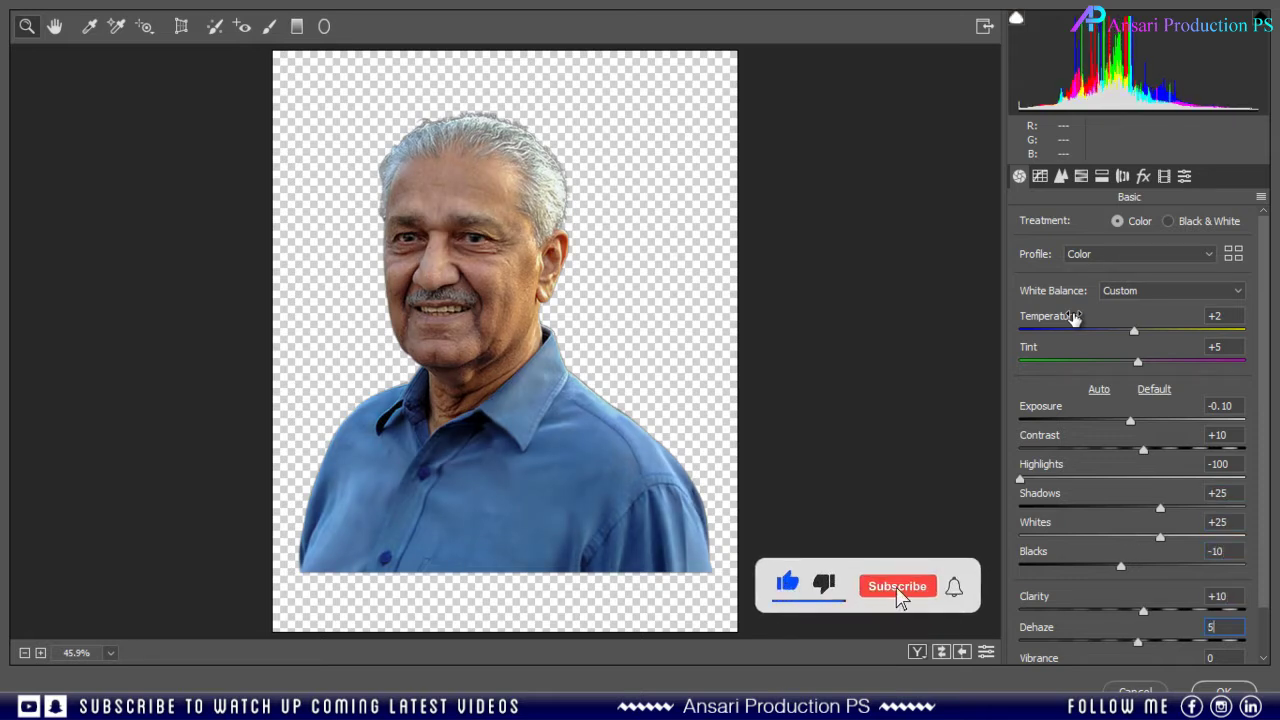
{"action": "key", "text": "Tab"}
{"action": "type", "text": "10"}
{"action": "key", "text": "Tab"}
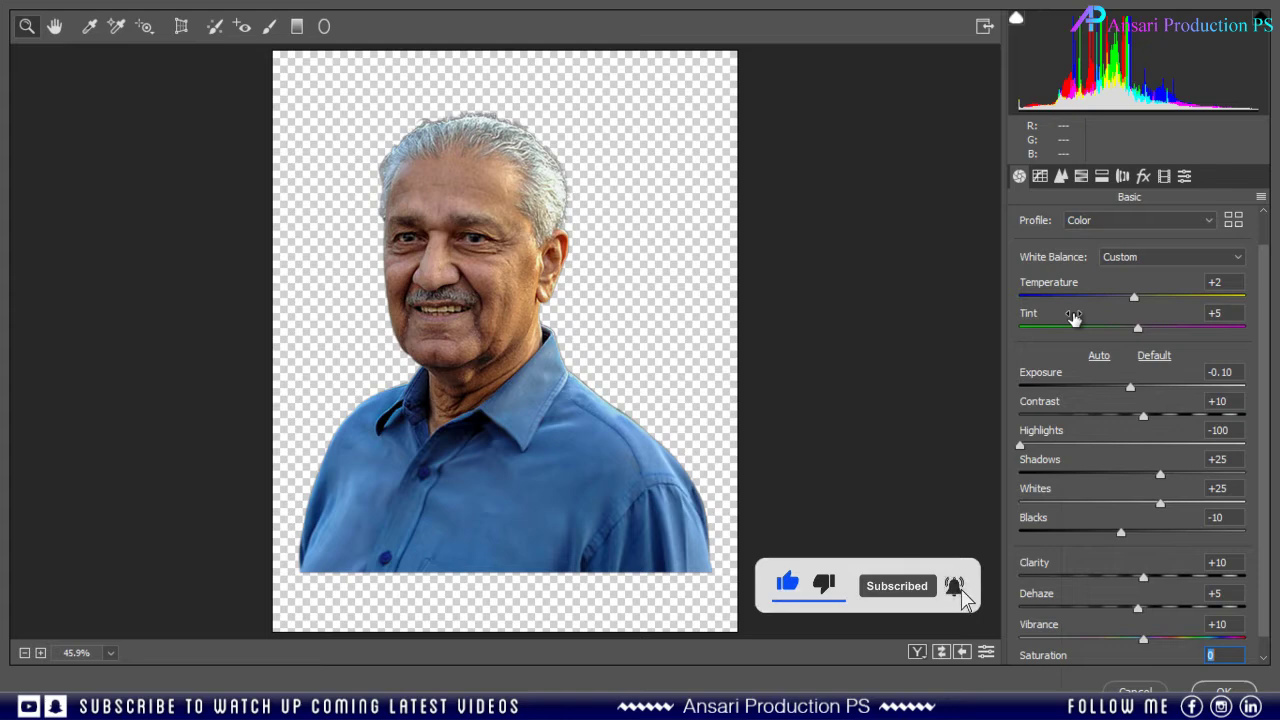
{"action": "left_click", "coordinate": [1060, 176]}
{"action": "type", "text": "10"}
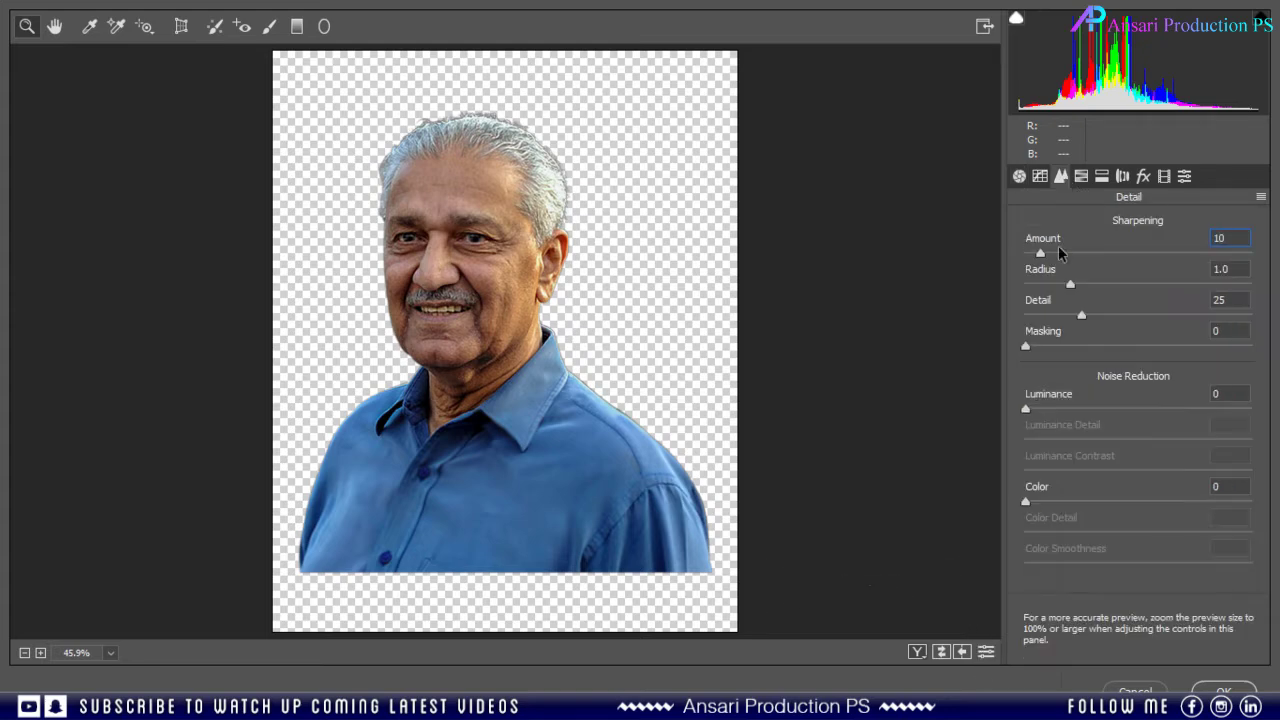
{"action": "key", "text": "Return"}
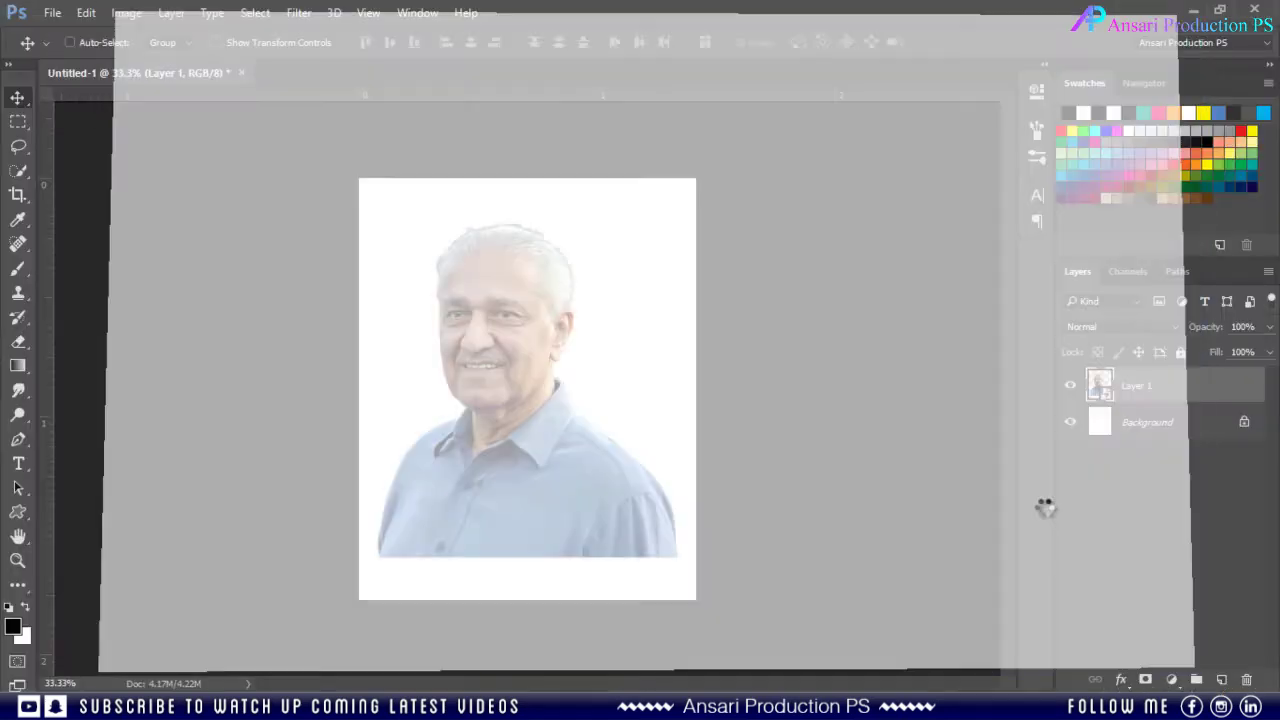
- Enlarge the graded portrait slightly, pick the Smudge tool, and rasterize the layer for painting
{"action": "key", "text": "ctrl+t"}
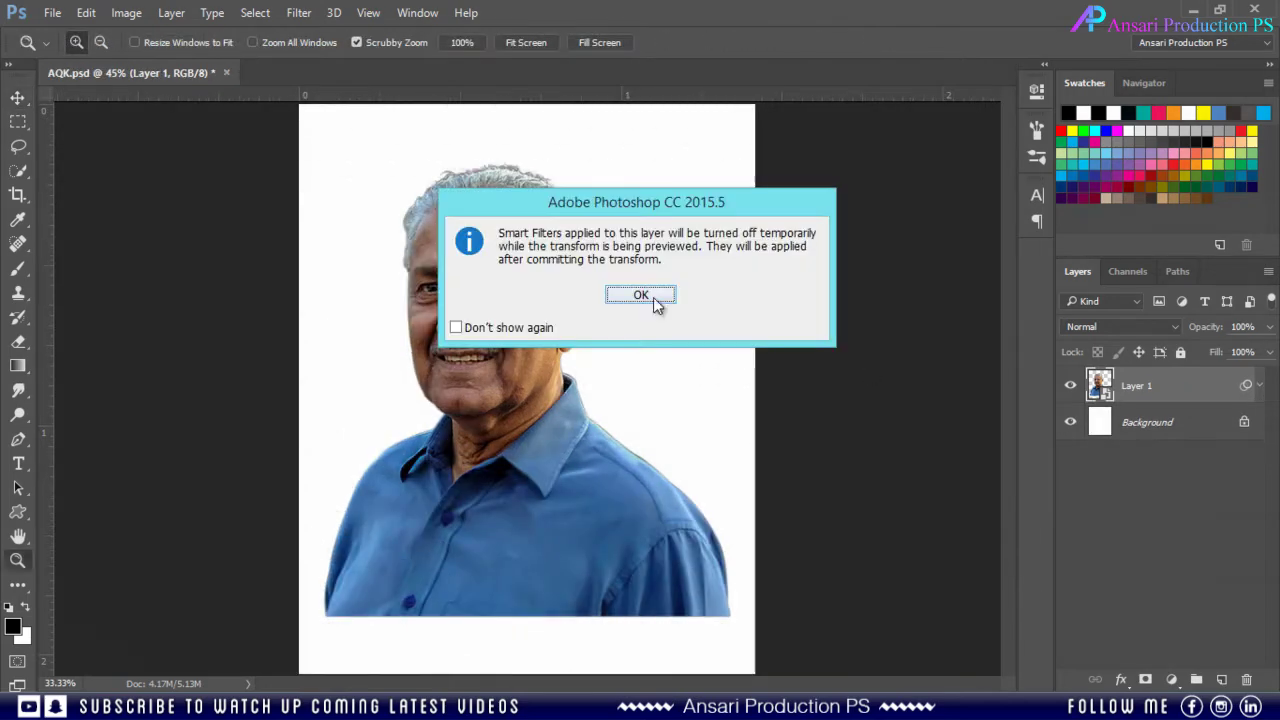
{"action": "left_click", "coordinate": [653, 297]}
{"action": "left_click_drag", "start_coordinate": [755, 104], "coordinate": [737, 160]}
{"action": "key", "text": "Return"}
{"action": "key", "text": "v"}
{"action": "left_click", "coordinate": [17, 392]}
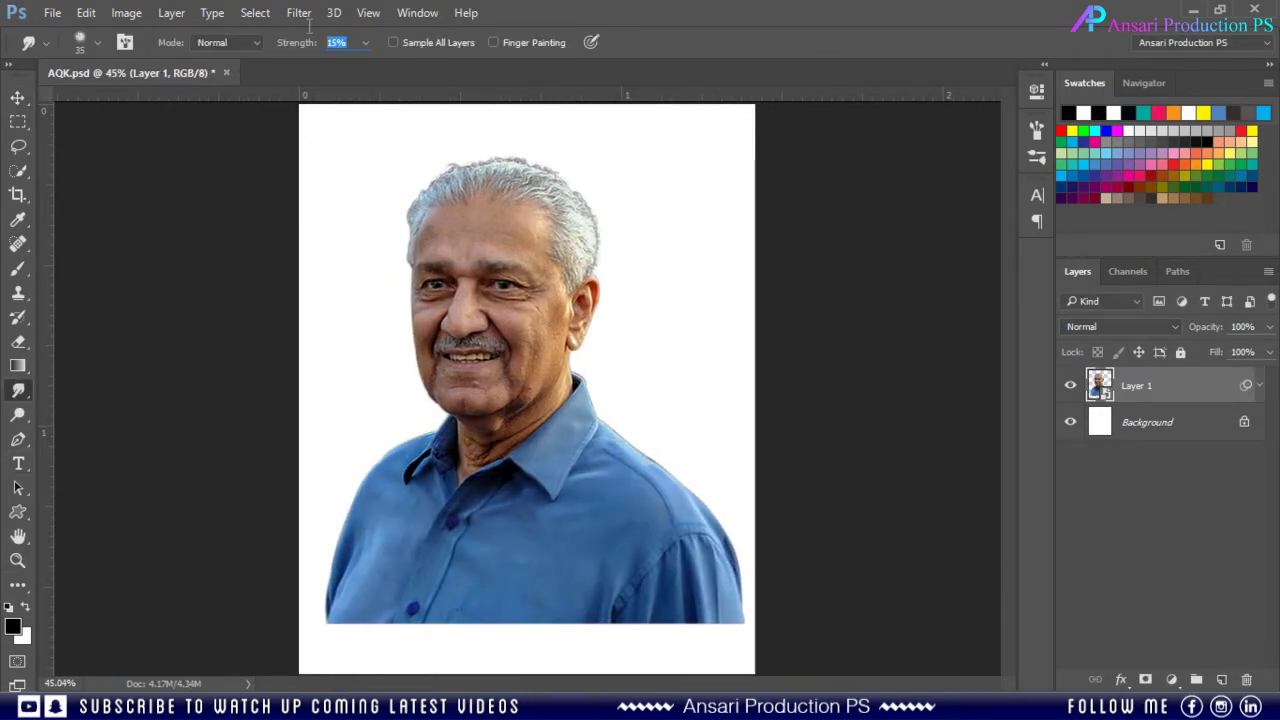
{"action": "right_click", "coordinate": [1140, 386]}
{"action": "left_click", "coordinate": [900, 426]}
- Zoom in on the face, size the 15% Smudge brush to 25, and smooth the cheek texture
{"action": "key", "text": "z"}
{"action": "left_click", "coordinate": [500, 230]}
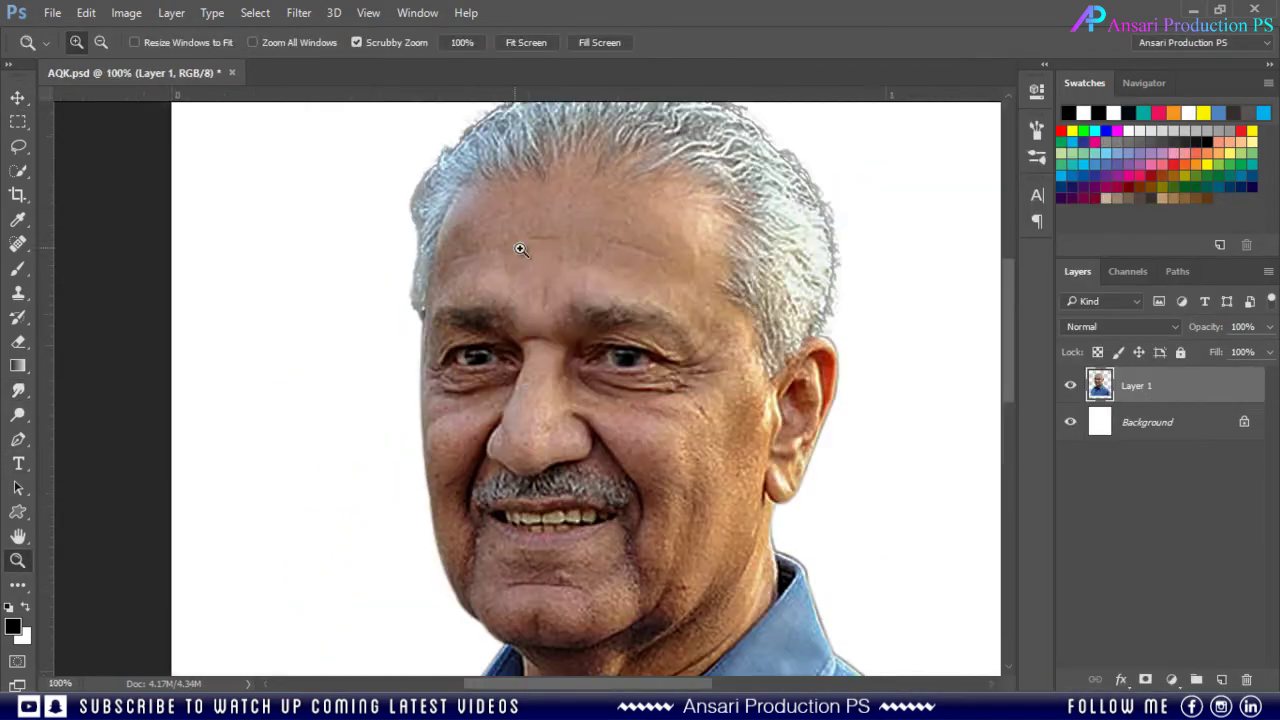
{"action": "key", "text": "ctrl+plus"}
{"action": "key", "text": "bracketright"}
{"action": "key", "text": "bracketright"}
{"action": "key", "text": "bracketright"}
{"action": "key", "text": "bracketleft"}
{"action": "key", "text": "bracketleft"}
{"action": "key", "text": "bracketleft"}
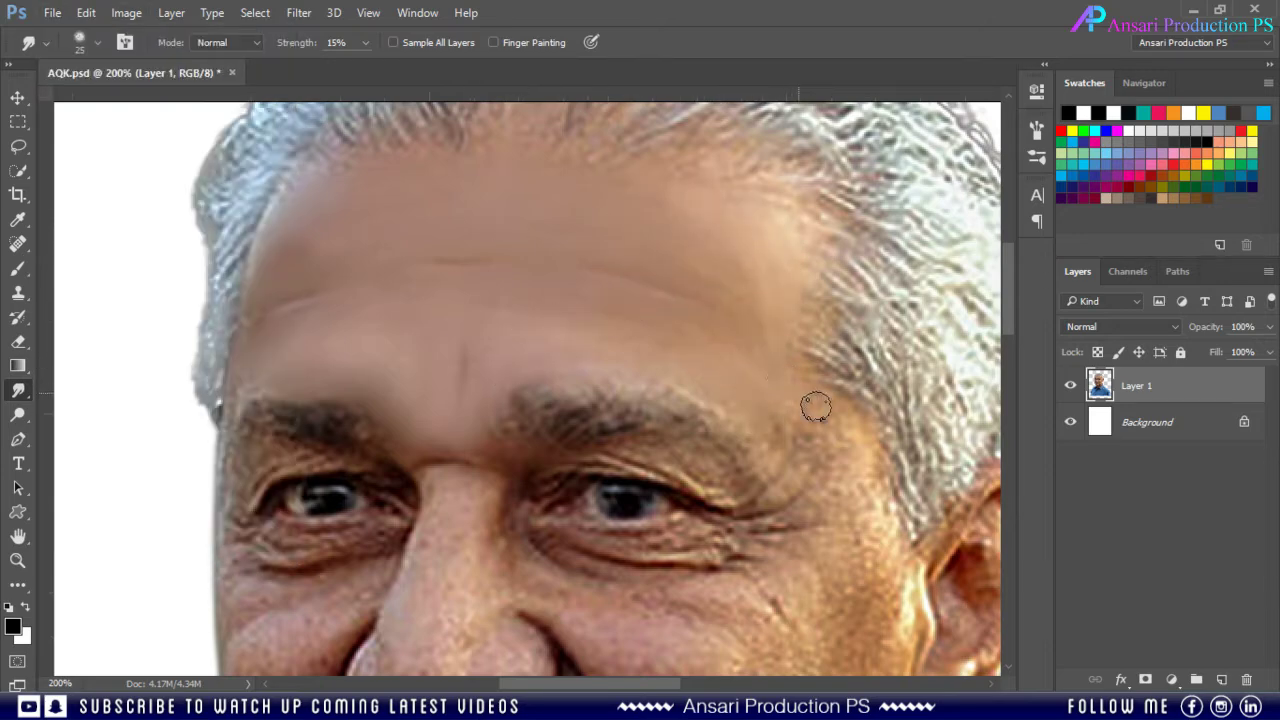
{"action": "scroll", "coordinate": [436, 378], "scroll_direction": "down", "scroll_amount": 3}
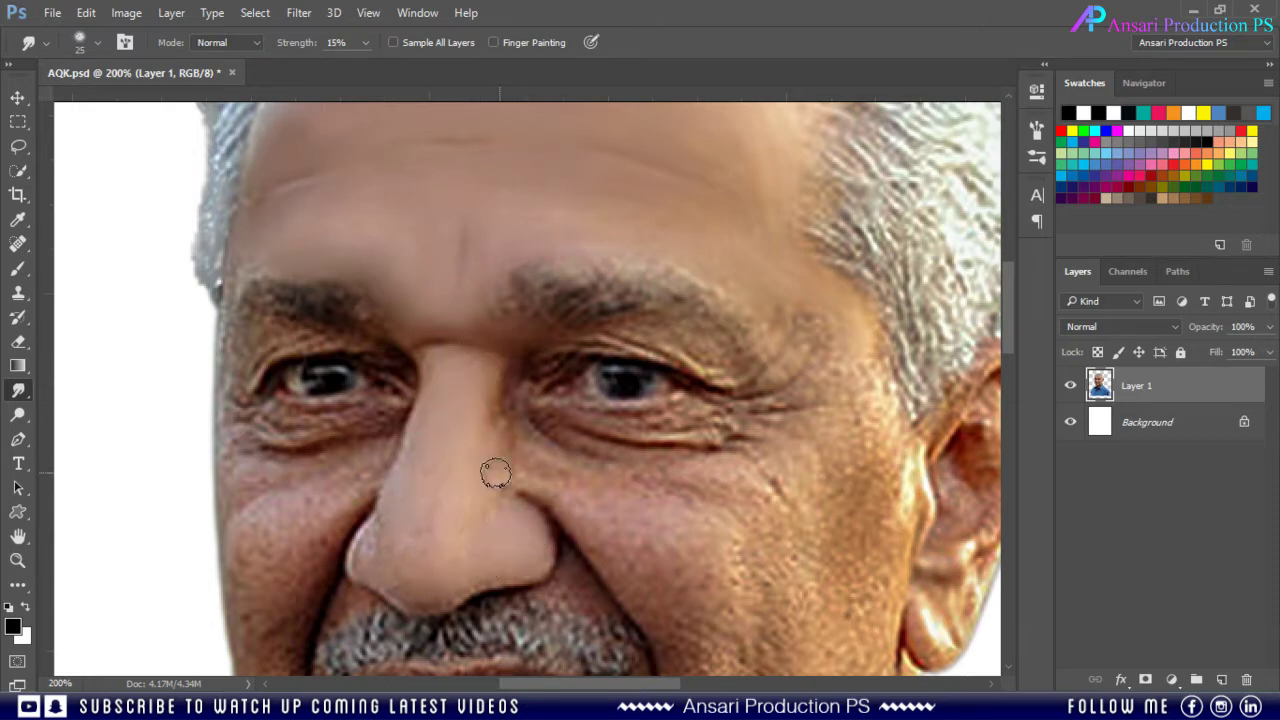
{"action": "left_click_drag", "start_coordinate": [667, 588], "coordinate": [693, 645]}
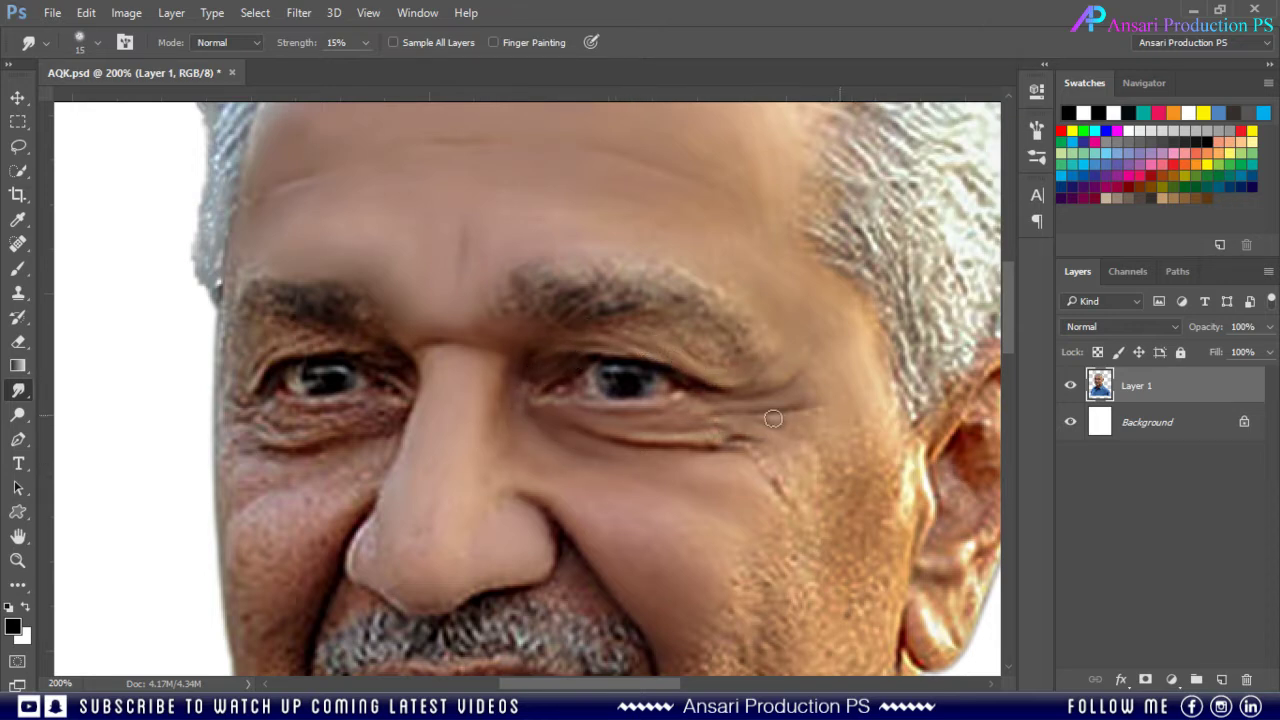
- Smudge the lower cheek up toward the ear with a size 25 brush
{"action": "scroll", "coordinate": [735, 356], "scroll_direction": "down", "scroll_amount": 2}
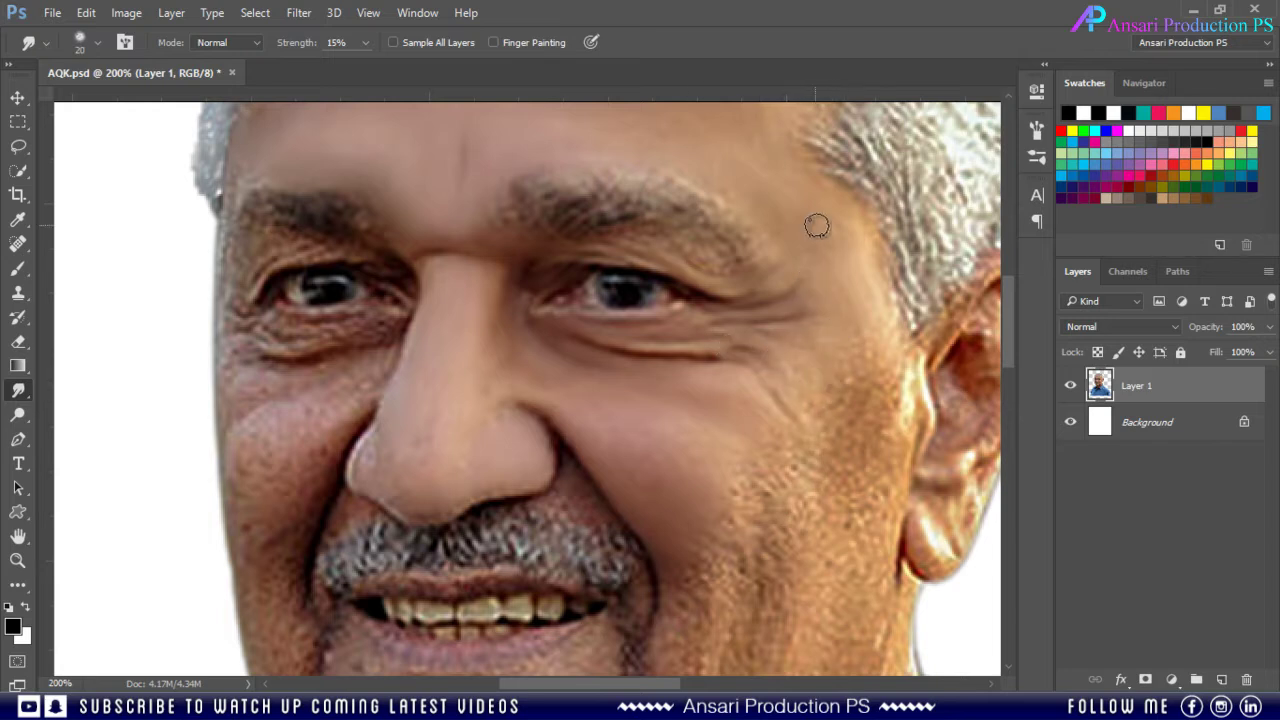
{"action": "key", "text": "bracketright"}
{"action": "scroll", "coordinate": [832, 450], "scroll_direction": "down", "scroll_amount": 2}
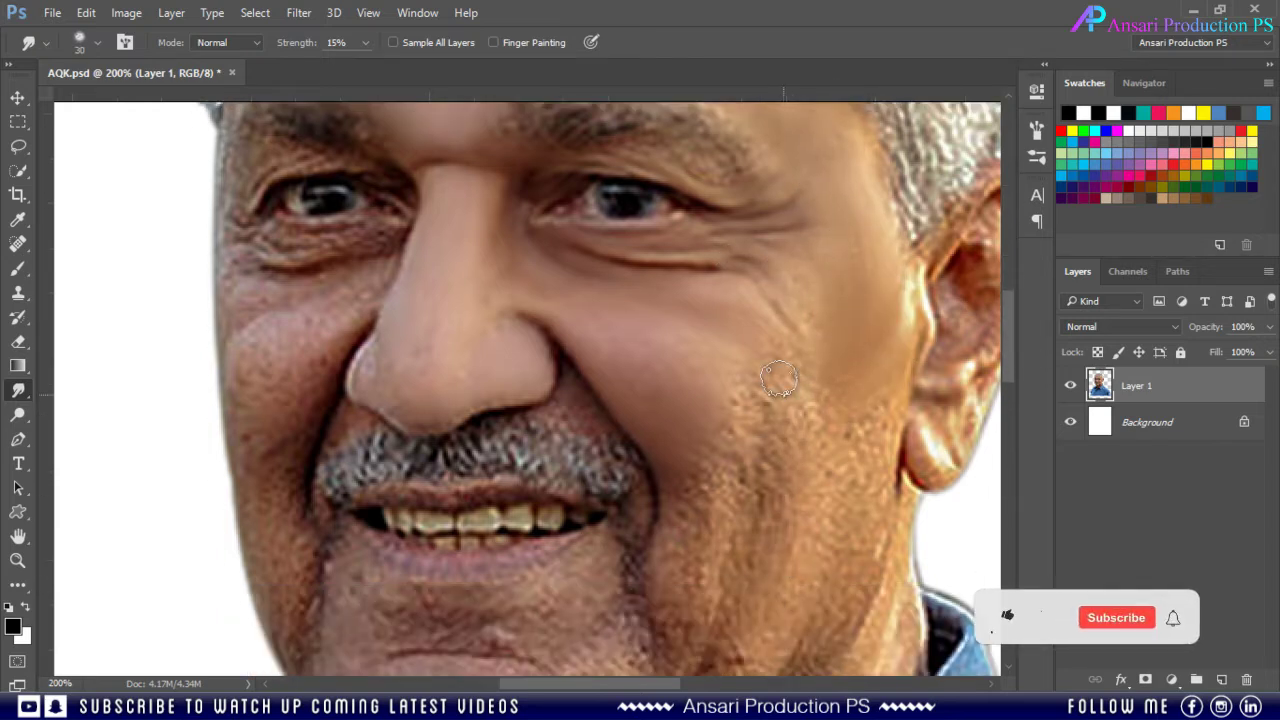
{"action": "key", "text": "bracketleft"}
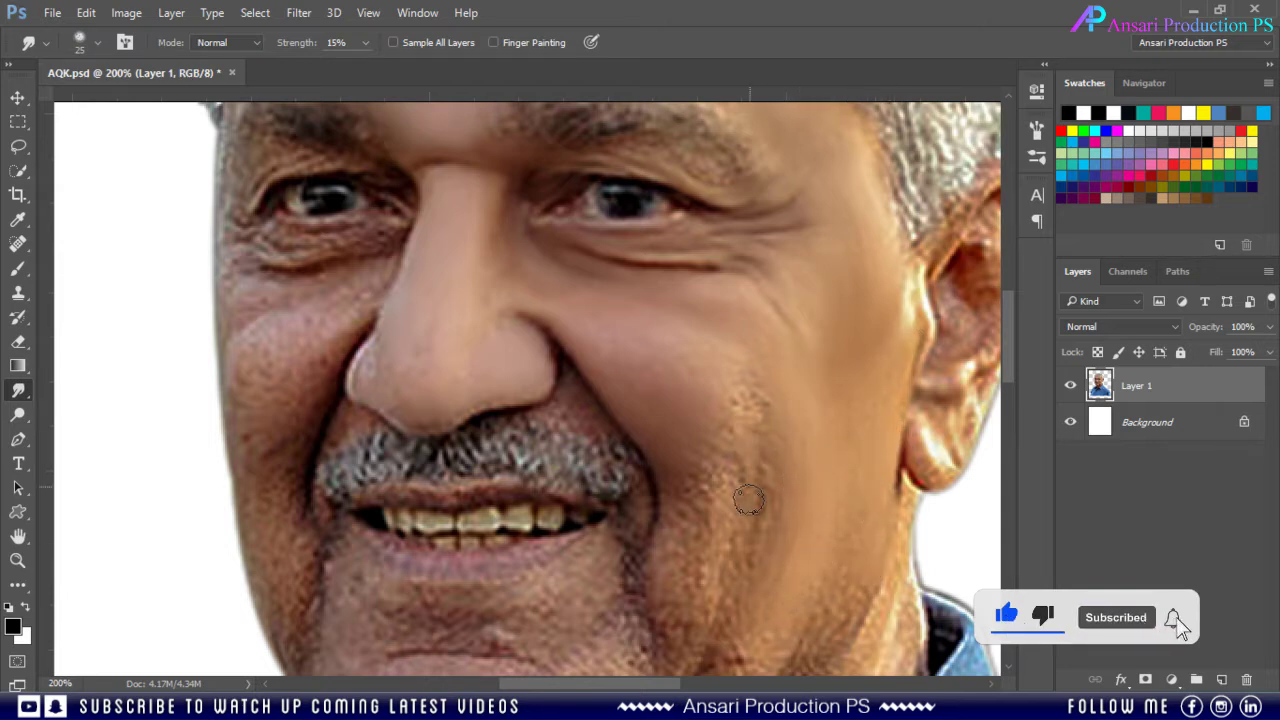
{"action": "mouse_move", "coordinate": [750, 480]}
{"action": "left_mouse_down"}
{"action": "mouse_move", "coordinate": [683, 414]}
{"action": "mouse_move", "coordinate": [692, 566]}
{"action": "mouse_move", "coordinate": [694, 403]}
{"action": "mouse_move", "coordinate": [666, 443]}
{"action": "mouse_move", "coordinate": [687, 418]}
{"action": "mouse_move", "coordinate": [700, 326]}
{"action": "mouse_move", "coordinate": [766, 340]}
{"action": "mouse_move", "coordinate": [766, 474]}
{"action": "mouse_move", "coordinate": [785, 580]}
{"action": "mouse_move", "coordinate": [726, 592]}
{"action": "left_mouse_up"}
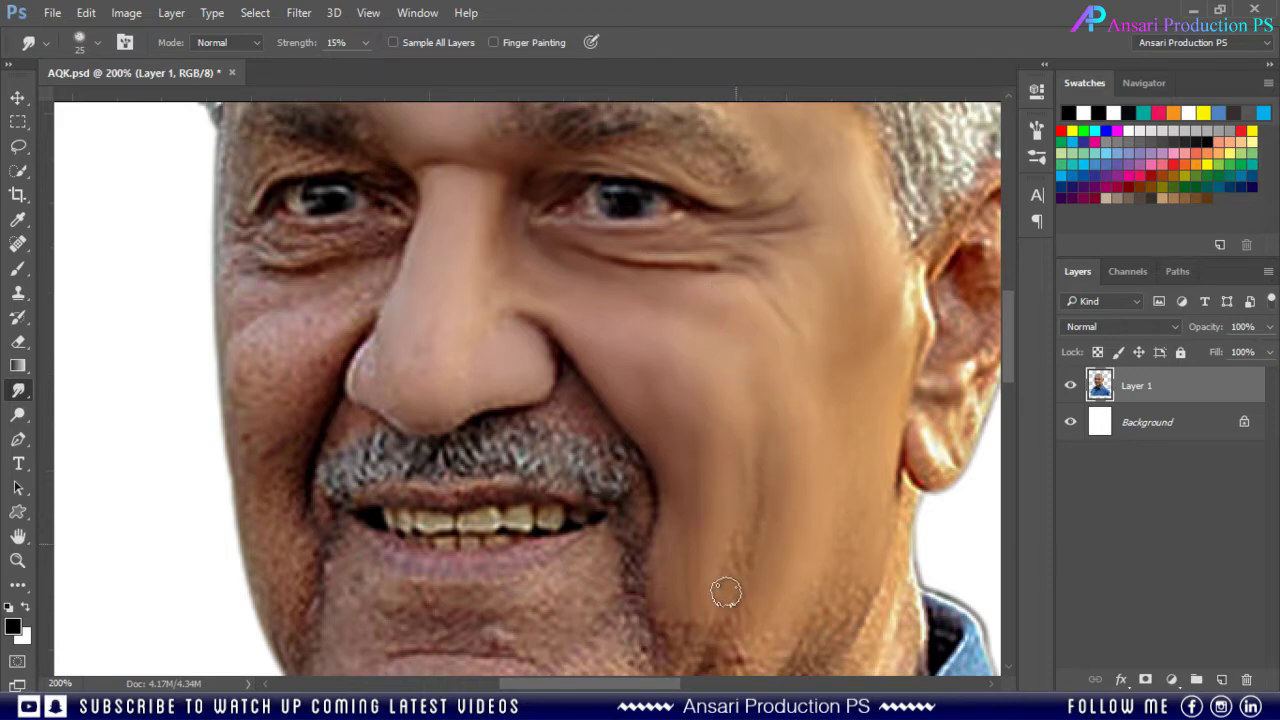
{"action": "scroll", "coordinate": [700, 490], "scroll_direction": "down", "scroll_amount": 3}
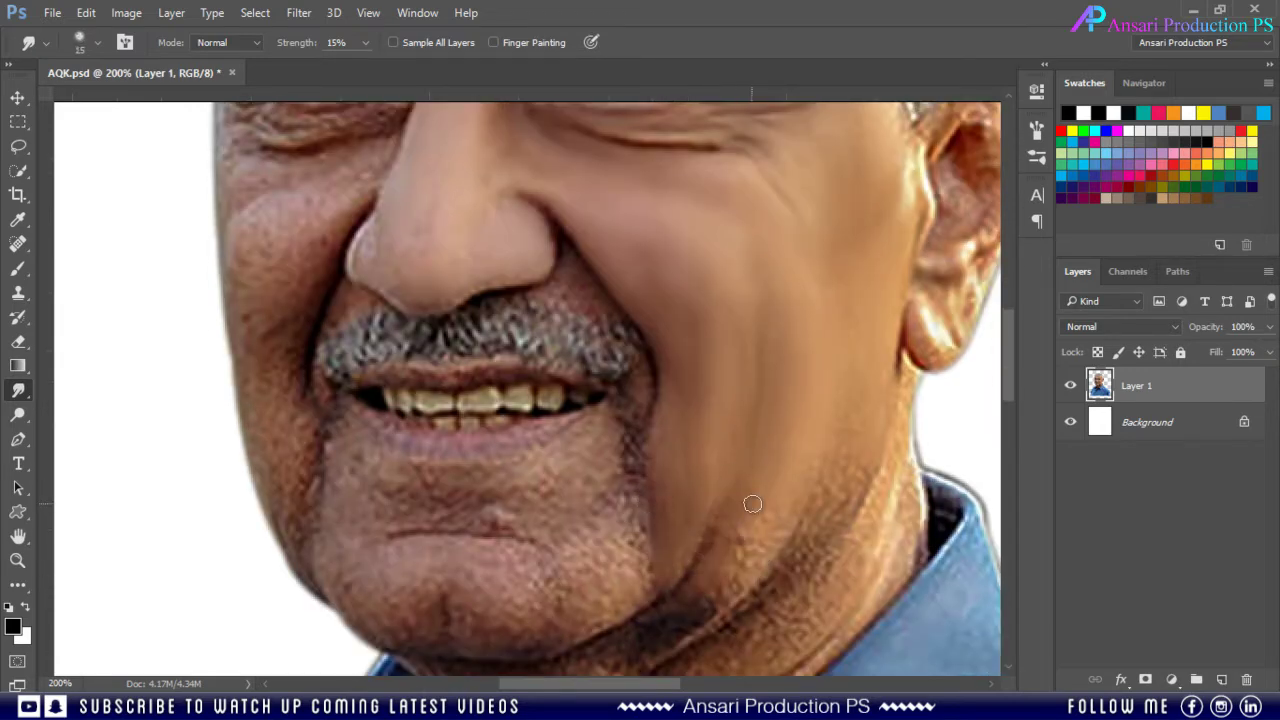
{"action": "left_click_drag", "start_coordinate": [787, 510], "coordinate": [834, 326]}
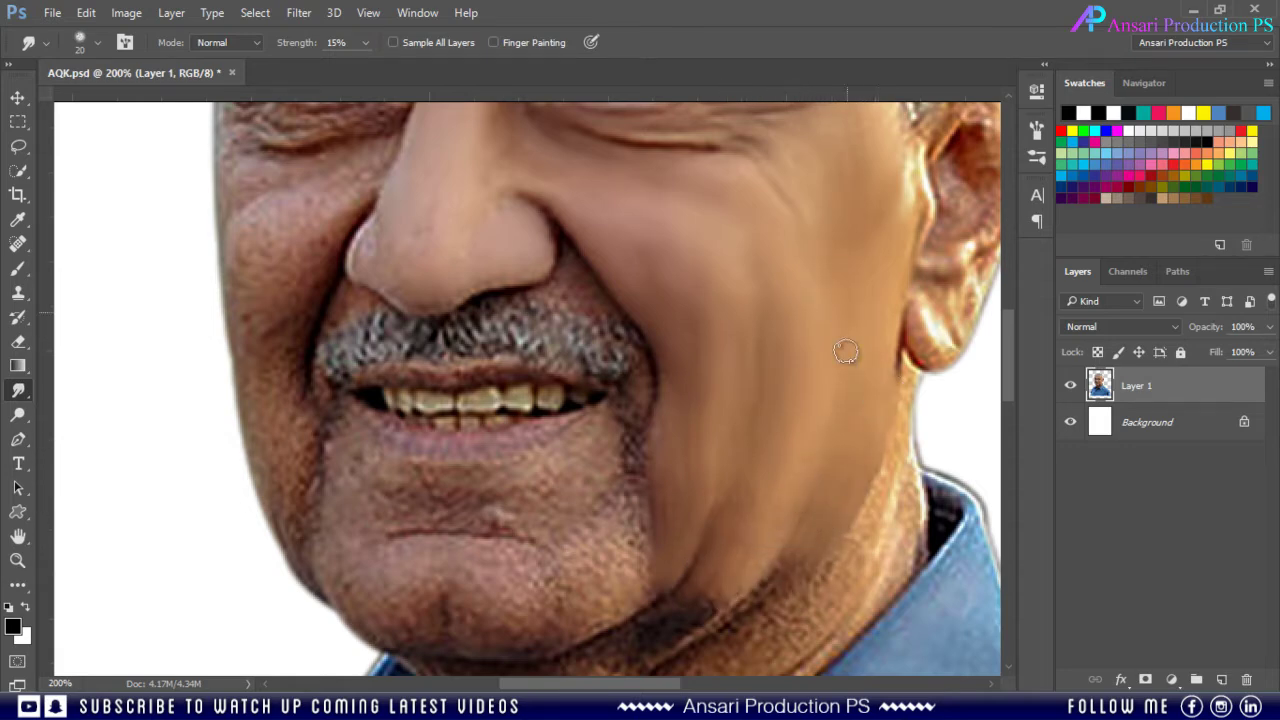
- Smooth the chin skin below the lip with a brush size of 15 to 20
{"action": "scroll", "coordinate": [860, 350], "scroll_direction": "up", "scroll_amount": 5}
{"action": "scroll", "coordinate": [585, 470], "scroll_direction": "right", "scroll_amount": 10}
{"action": "scroll", "coordinate": [585, 470], "scroll_direction": "up", "scroll_amount": 2}
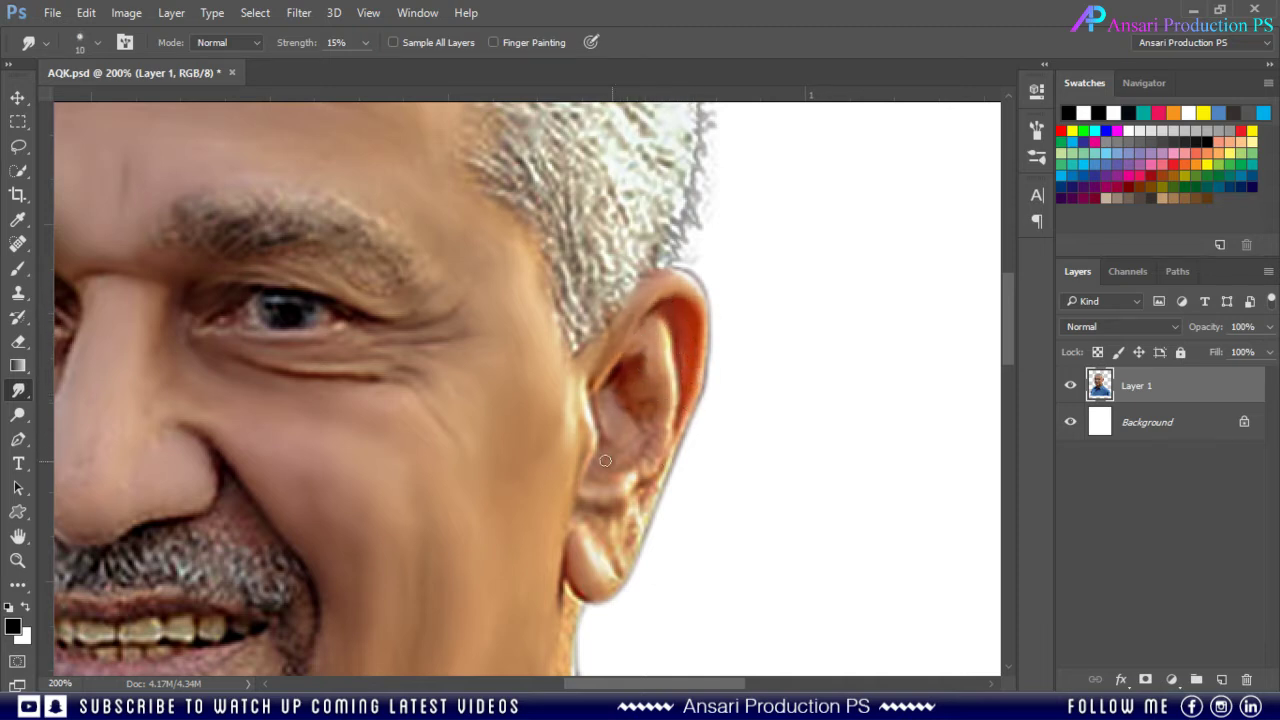
{"action": "key", "text": "bracketright"}
{"action": "scroll", "coordinate": [605, 455], "scroll_direction": "down", "scroll_amount": 3}
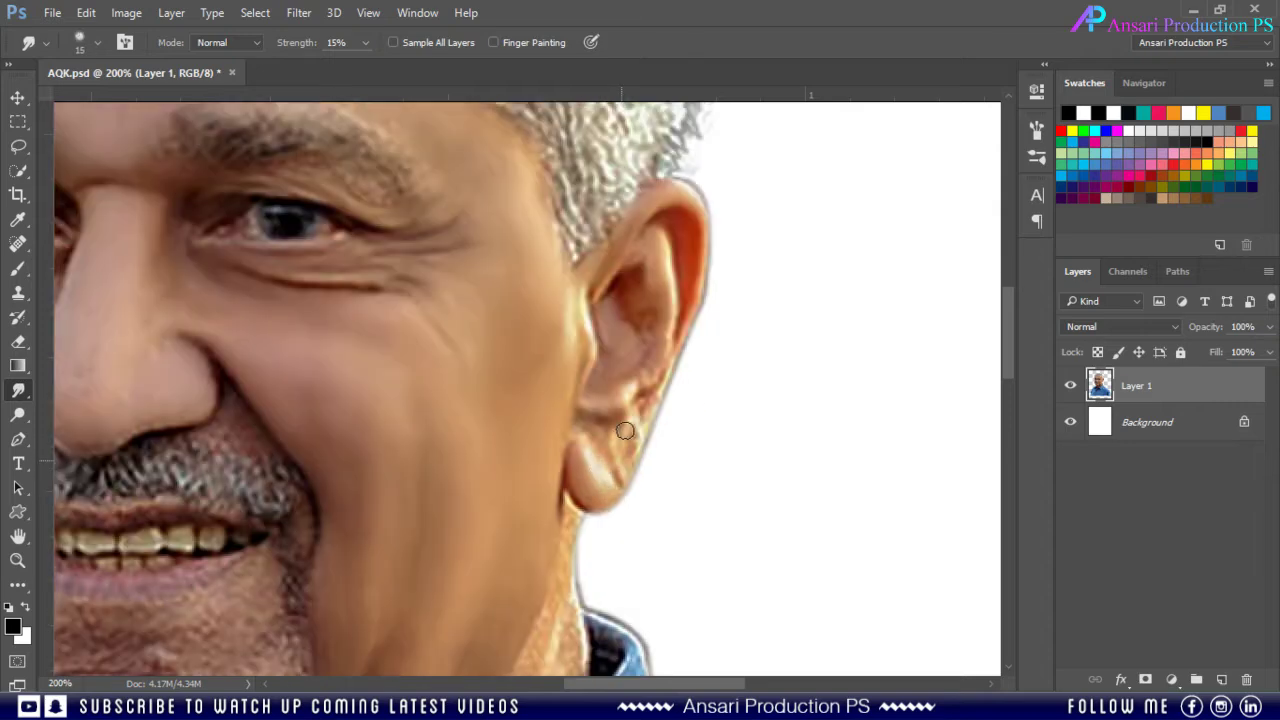
{"action": "scroll", "coordinate": [568, 418], "scroll_direction": "down", "scroll_amount": 4}
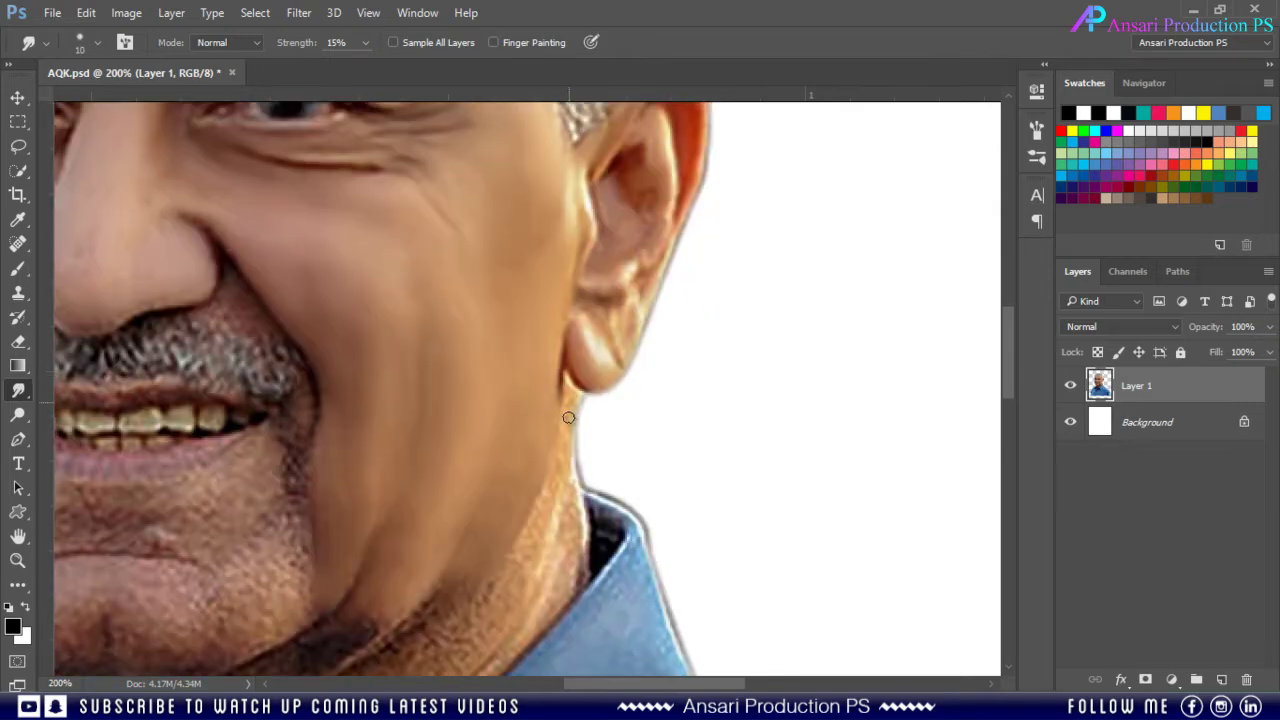
{"action": "key", "text": "bracketright"}
{"action": "scroll", "coordinate": [570, 528], "scroll_direction": "down", "scroll_amount": 1}
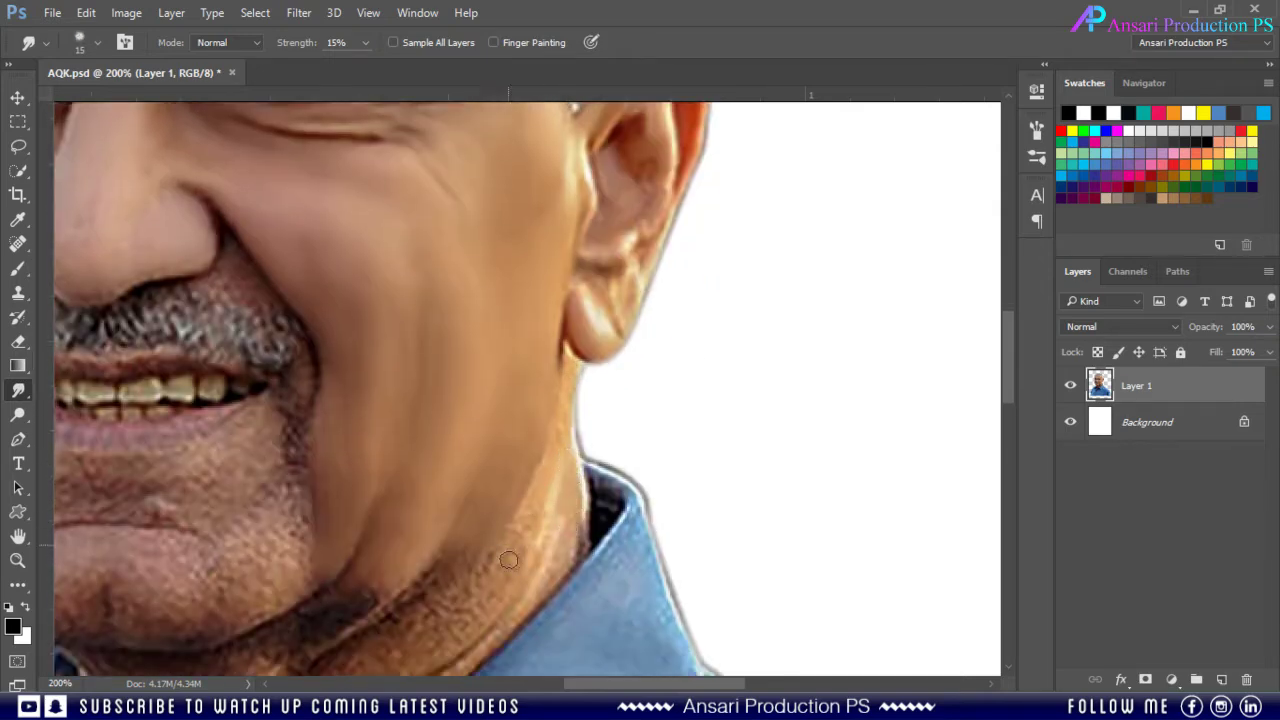
{"action": "scroll", "coordinate": [450, 510], "scroll_direction": "down", "scroll_amount": 4}
{"action": "mouse_move", "coordinate": [283, 468]}
{"action": "left_mouse_down"}
{"action": "mouse_move", "coordinate": [276, 415]}
{"action": "mouse_move", "coordinate": [289, 390]}
{"action": "left_mouse_up"}
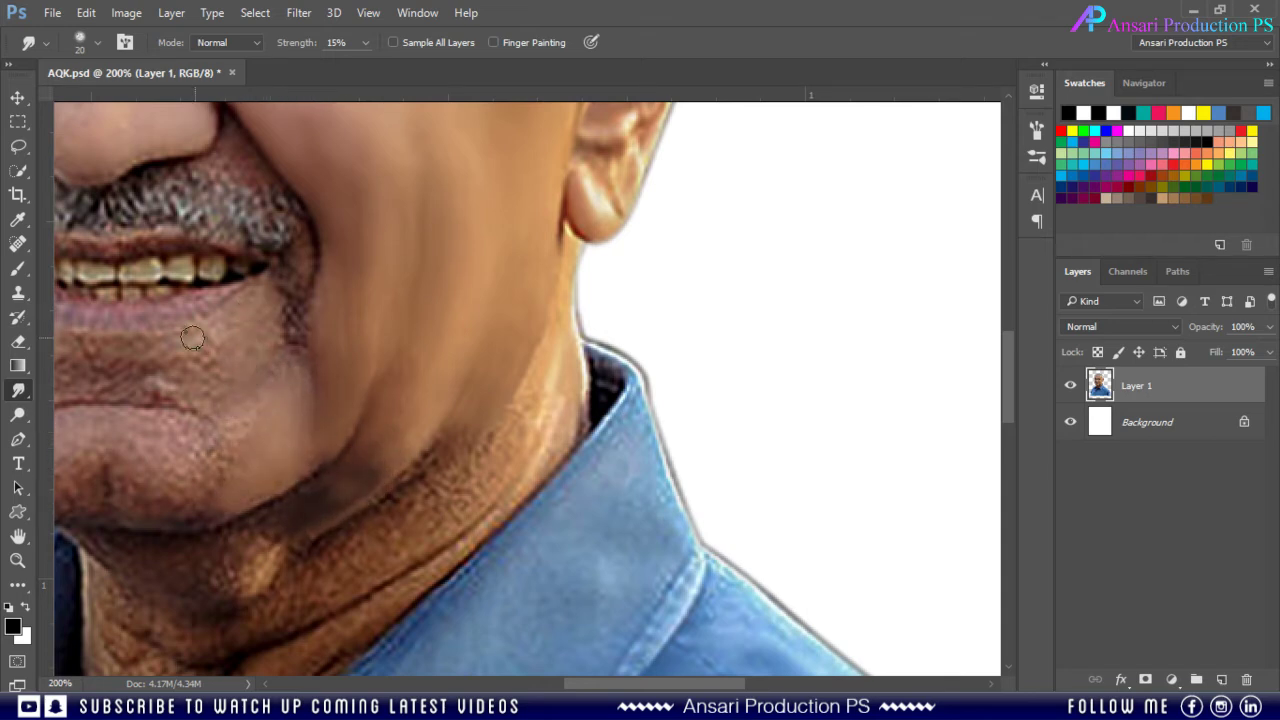
{"action": "left_click_drag", "start_coordinate": [192, 338], "coordinate": [225, 361]}
- Blend the skin tones under the chin and along the neck, brush sizes 15 to 25
{"action": "scroll", "coordinate": [240, 620], "scroll_direction": "up", "scroll_amount": 3}
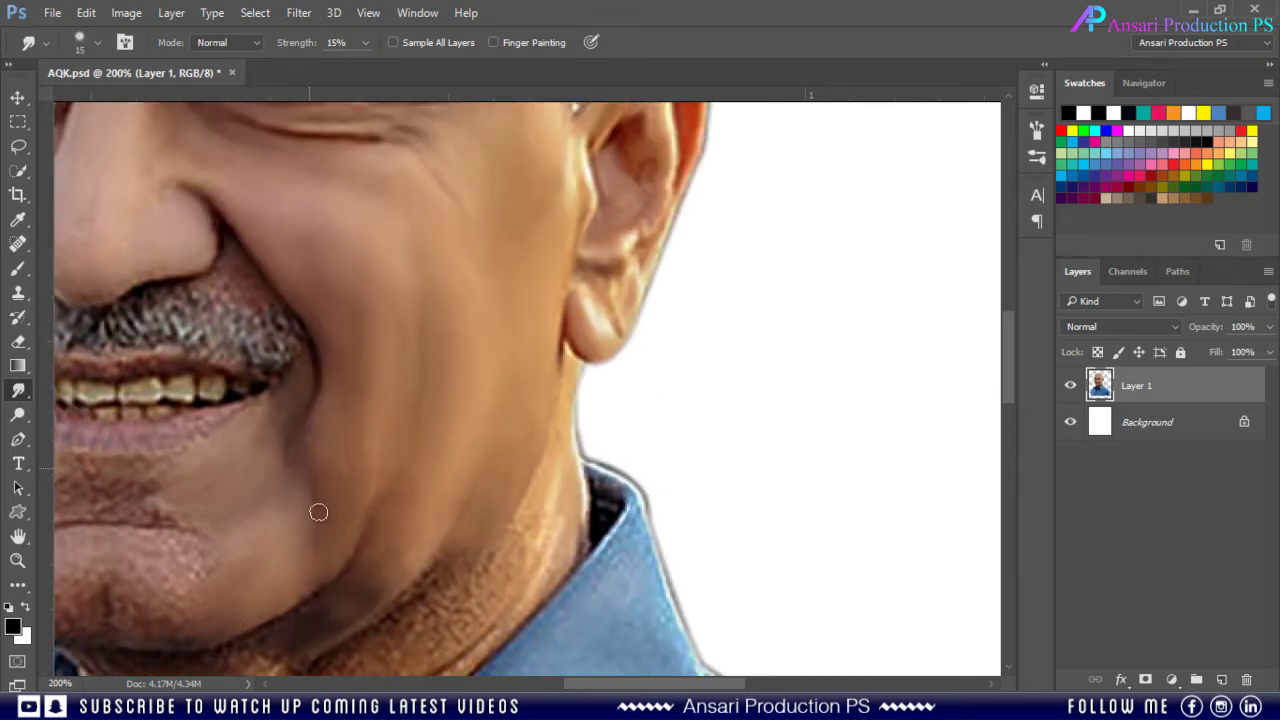
{"action": "scroll", "coordinate": [318, 512], "scroll_direction": "up", "scroll_amount": 4}
{"action": "scroll", "coordinate": [247, 378], "scroll_direction": "left", "scroll_amount": 3}
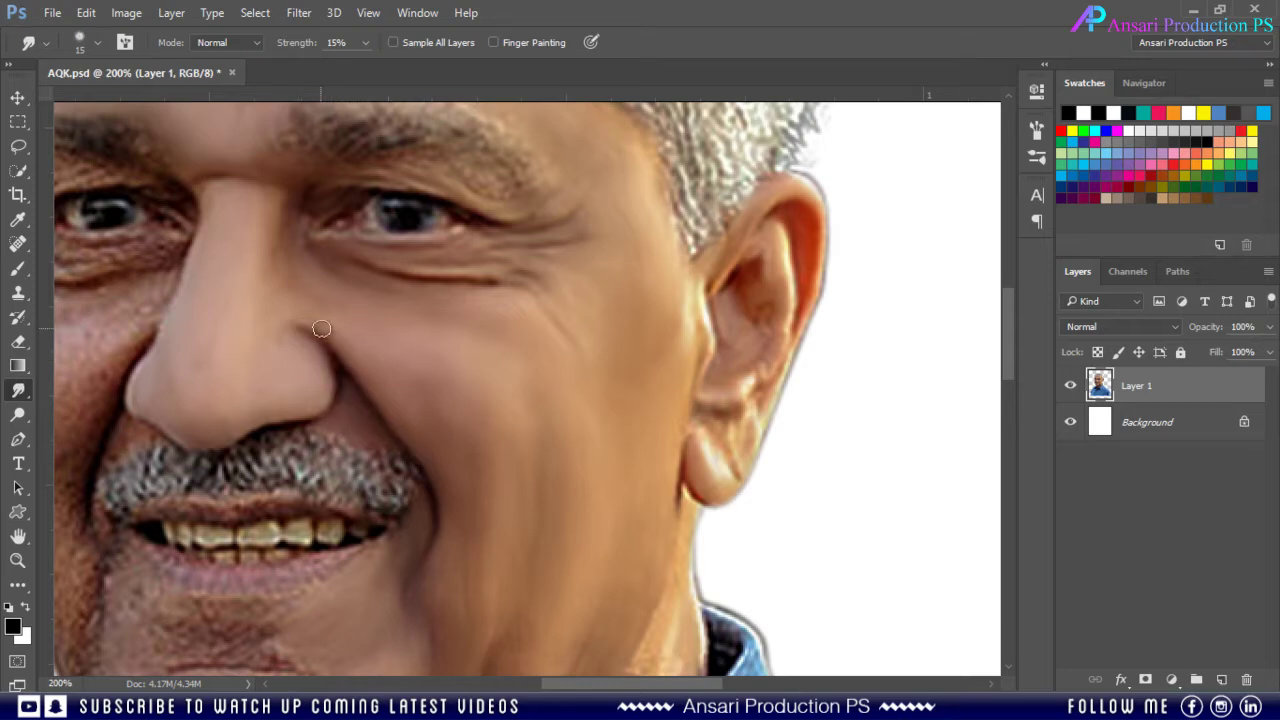
{"action": "scroll", "coordinate": [323, 380], "scroll_direction": "down", "scroll_amount": 5}
{"action": "scroll", "coordinate": [566, 523], "scroll_direction": "down", "scroll_amount": 1}
{"action": "key", "text": "bracketright"}
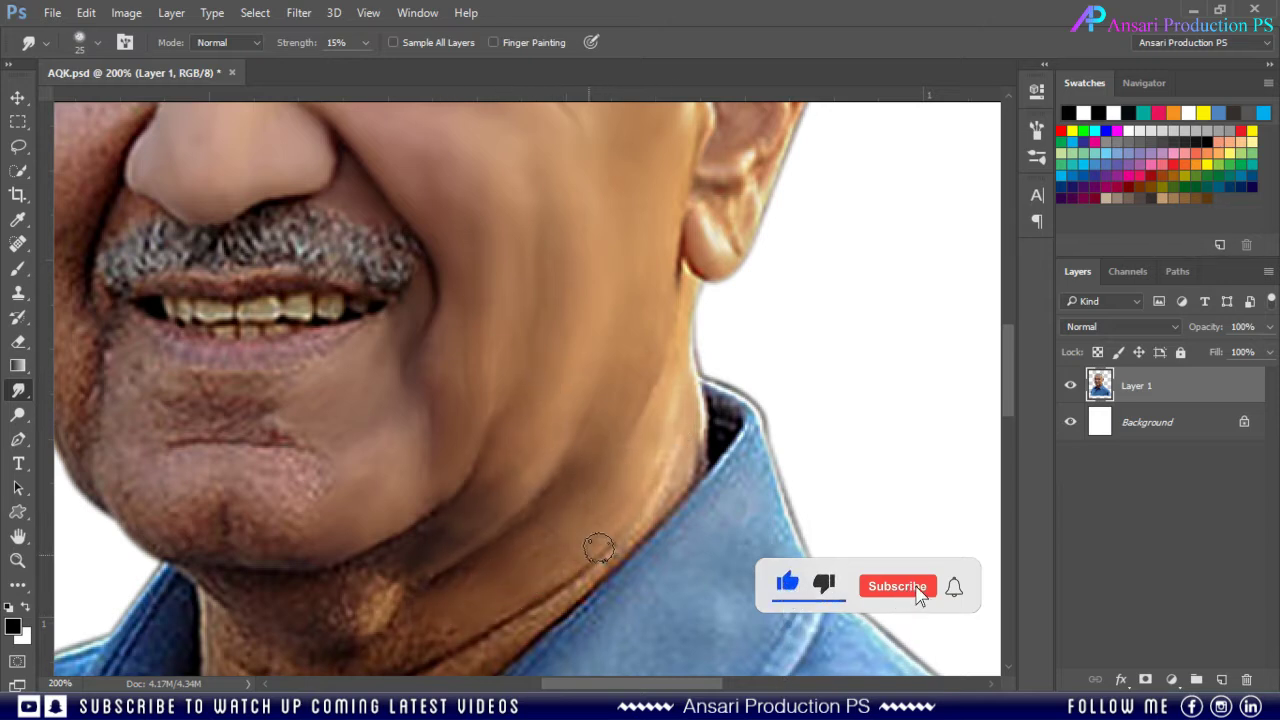
{"action": "key", "text": "bracketleft"}
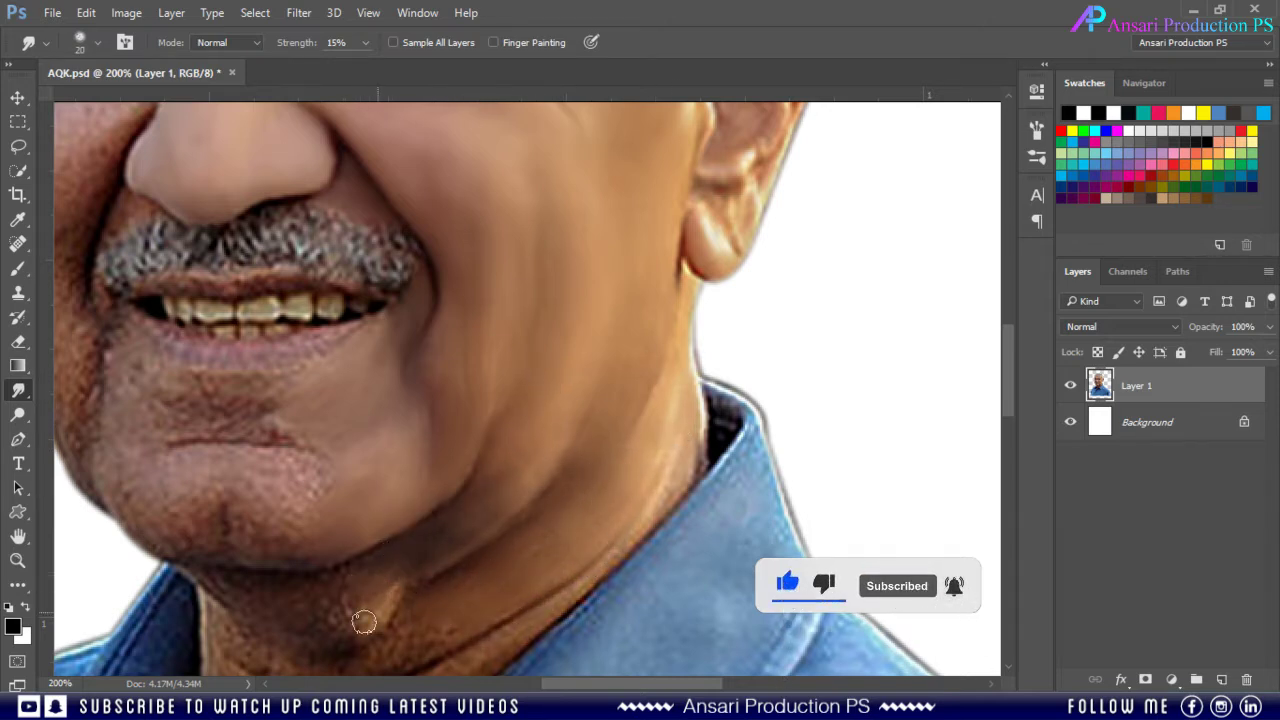
{"action": "key", "text": "bracketleft"}
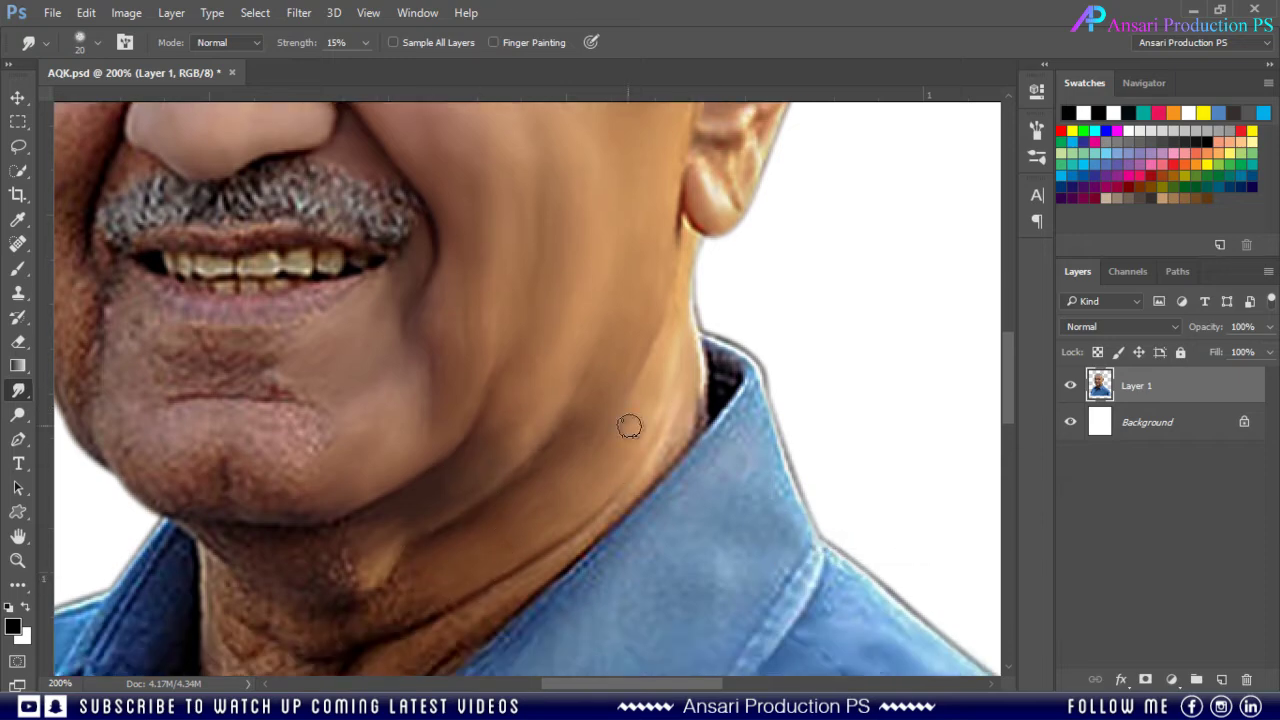
{"action": "scroll", "coordinate": [629, 426], "scroll_direction": "down", "scroll_amount": 2}
{"action": "scroll", "coordinate": [455, 597], "scroll_direction": "down", "scroll_amount": 3}
{"action": "key", "text": "bracketright"}
{"action": "key", "text": "bracketright"}
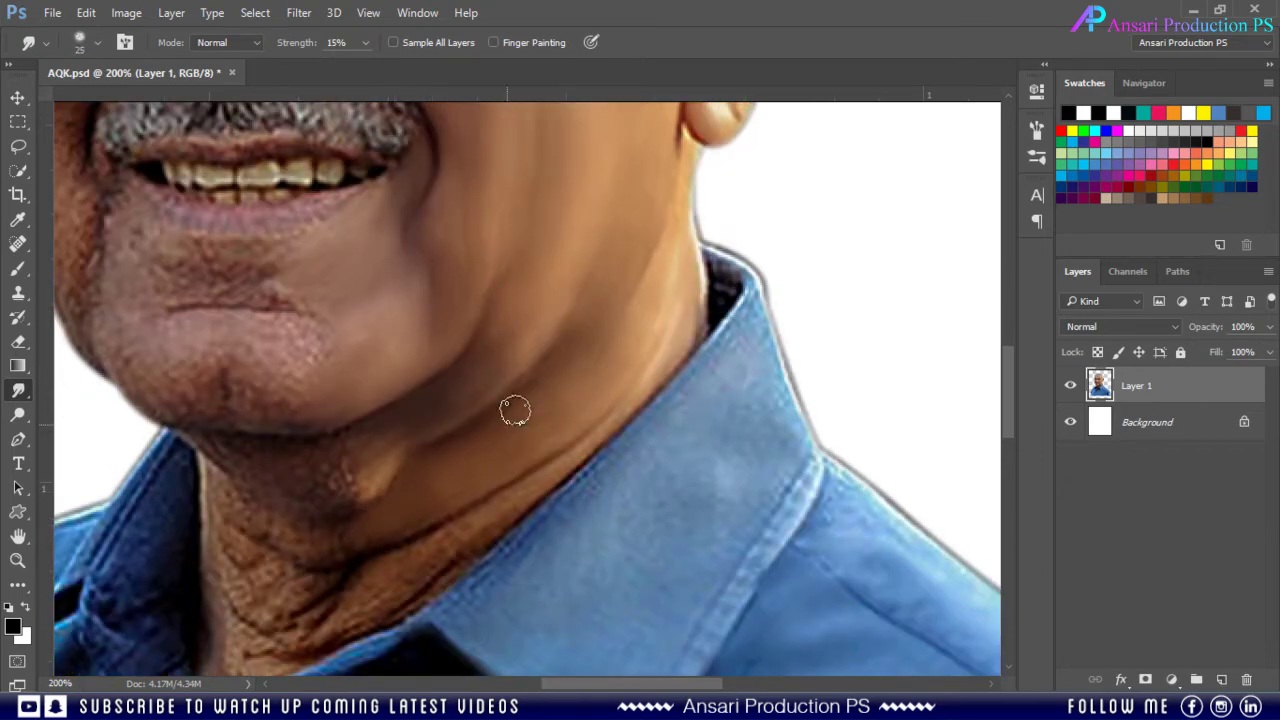
{"action": "left_click_drag", "start_coordinate": [323, 473], "coordinate": [333, 446]}
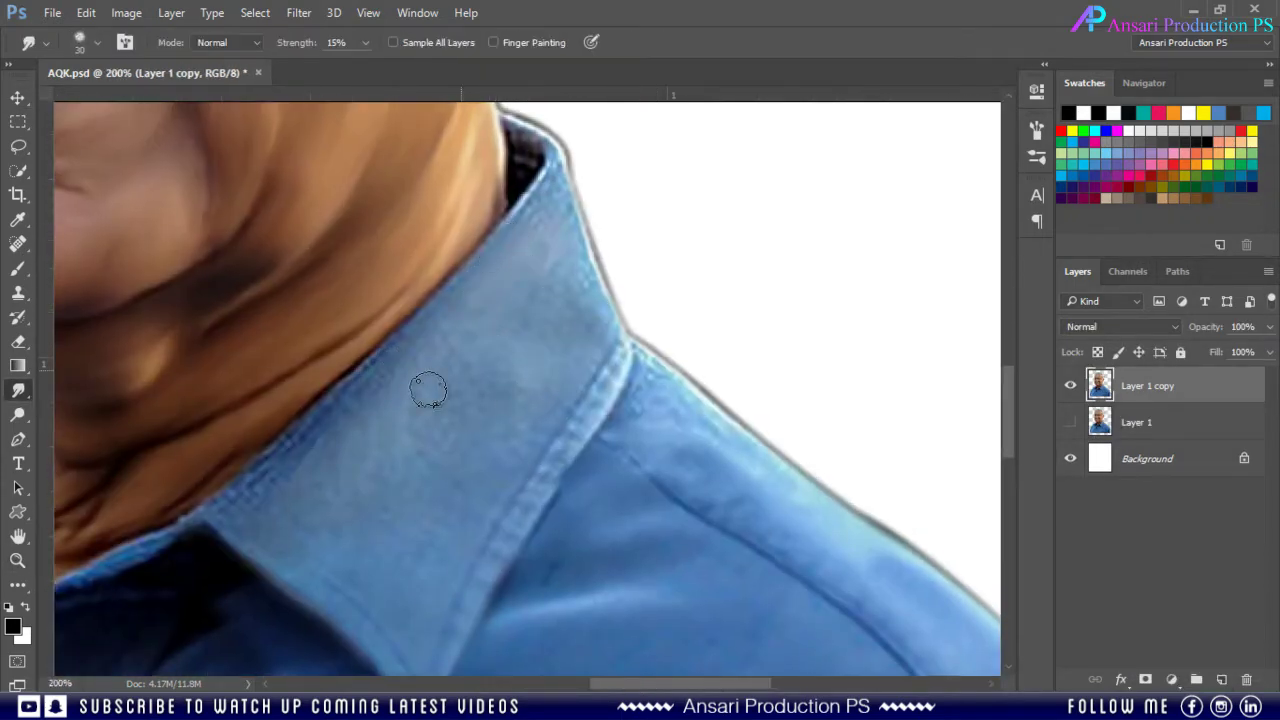
- Smudge the shirt collar and its lower edge, shrinking the brush to 15
{"action": "left_click_drag", "start_coordinate": [428, 390], "coordinate": [485, 466]}
{"action": "mouse_move", "coordinate": [411, 490]}
{"action": "left_mouse_down"}
{"action": "mouse_move", "coordinate": [308, 471]}
{"action": "mouse_move", "coordinate": [412, 468]}
{"action": "left_mouse_up"}
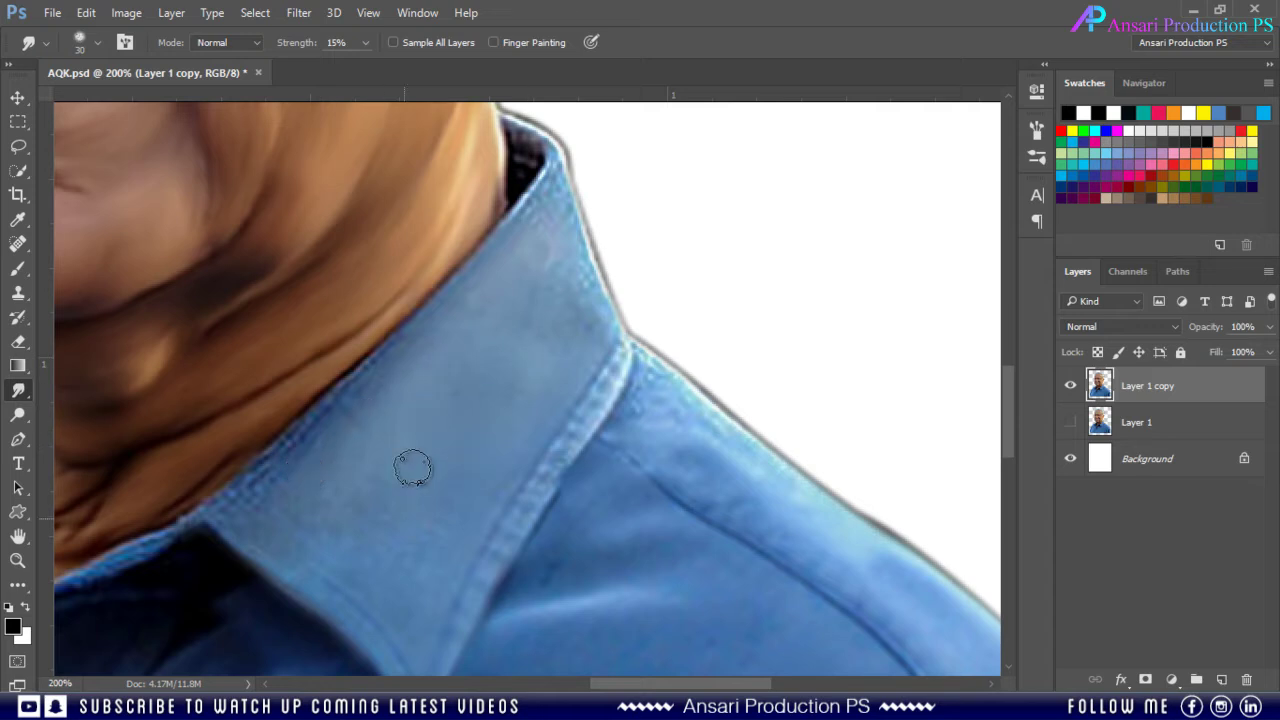
{"action": "key", "text": "bracketleft"}
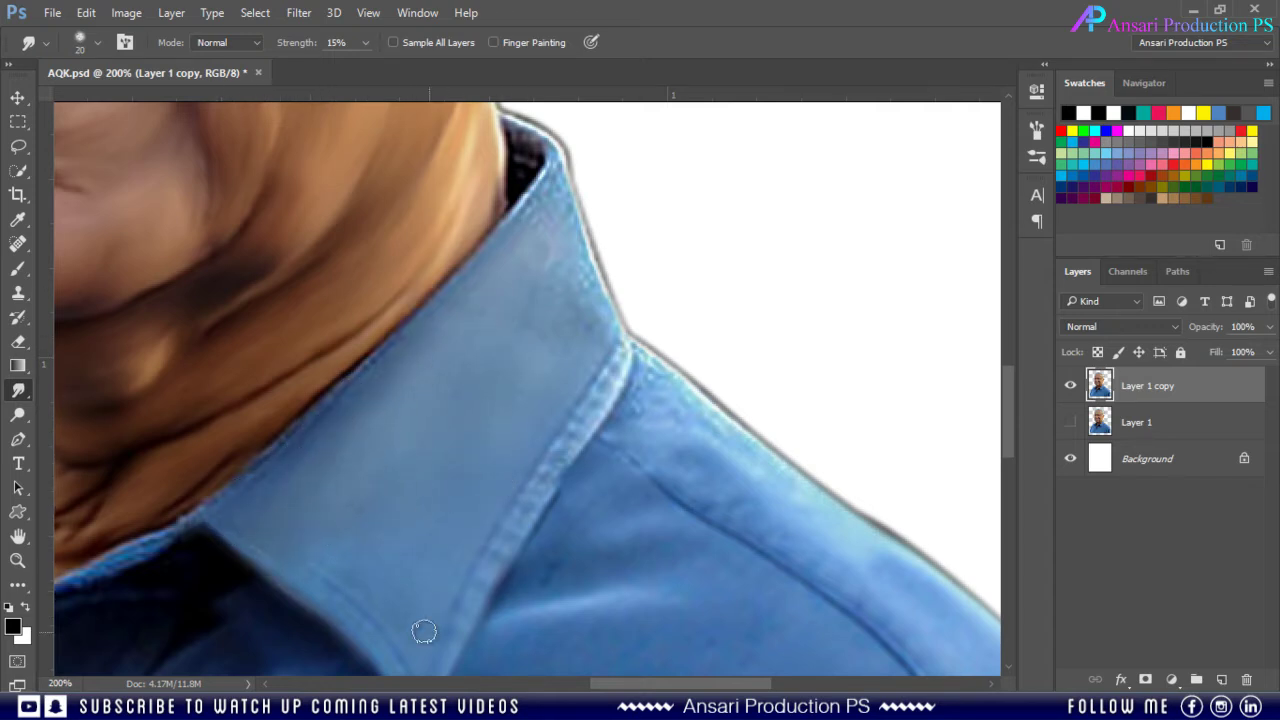
{"action": "key", "text": "bracketleft"}
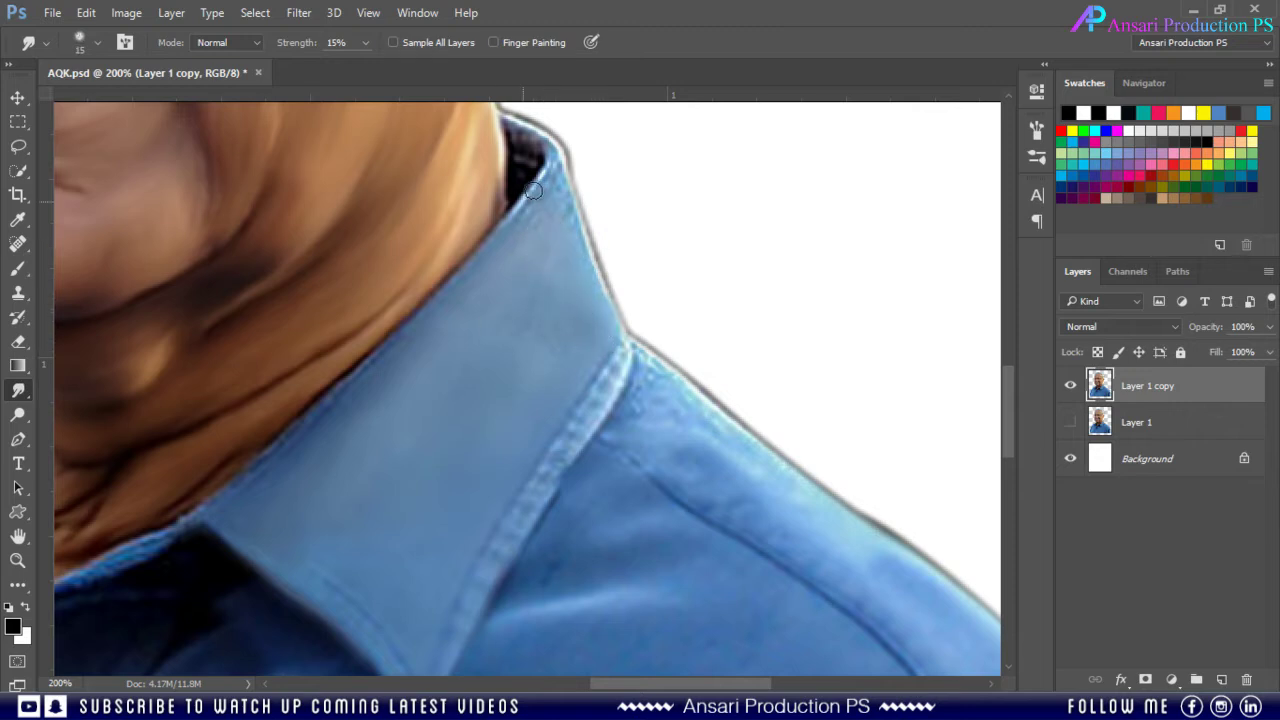
{"action": "left_click_drag", "start_coordinate": [546, 187], "coordinate": [449, 447]}
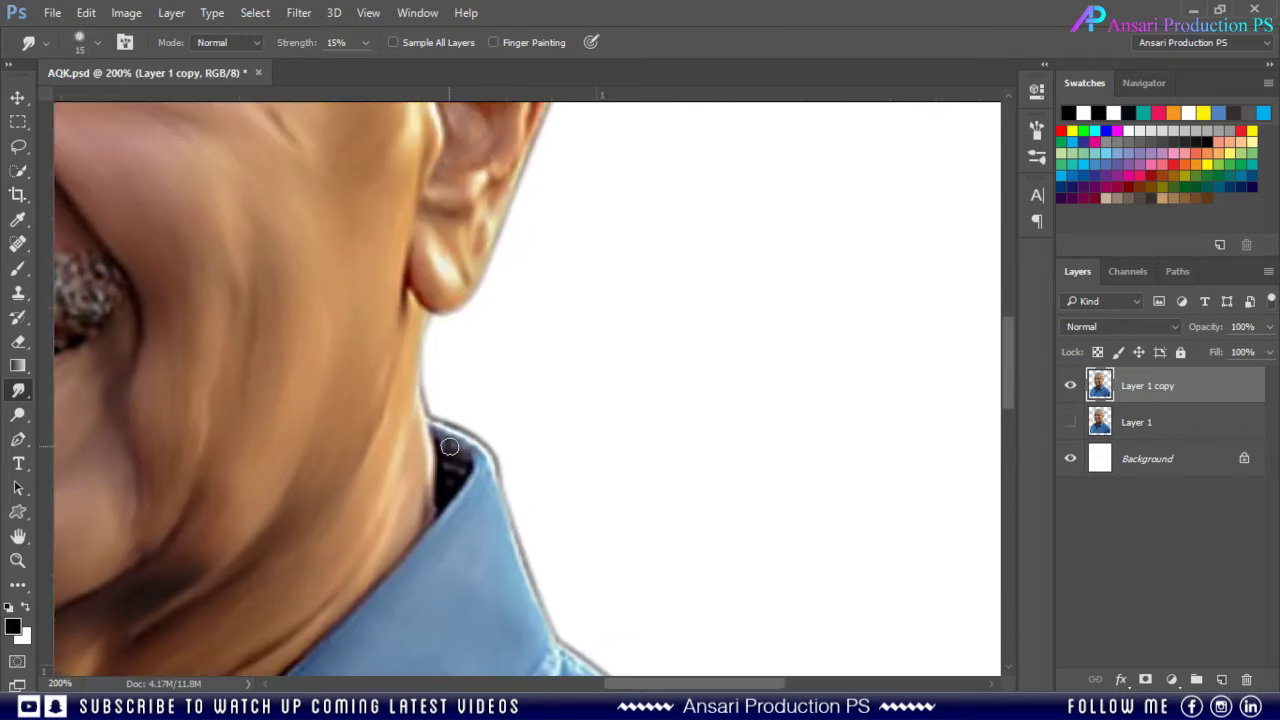
- Smudge the collar highlight into the darker blue fabric with a size 20 brush
{"action": "key", "text": "bracketright"}
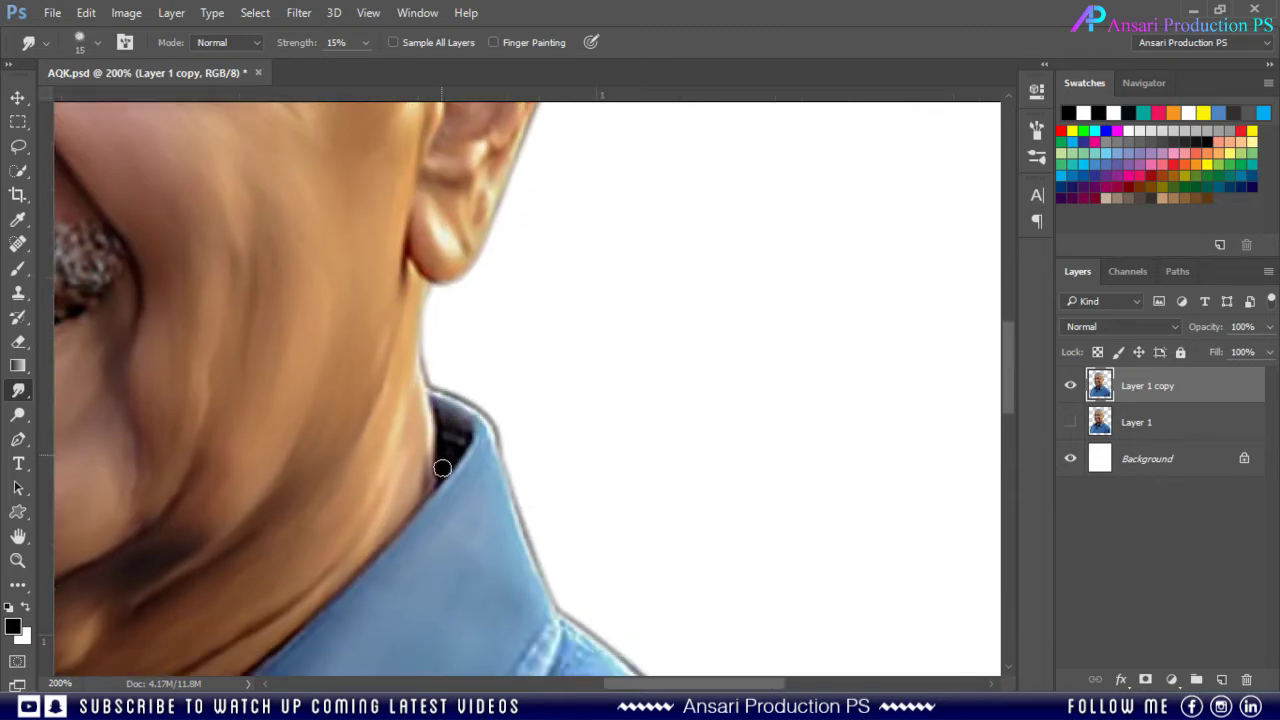
{"action": "scroll", "coordinate": [490, 460], "scroll_direction": "down", "scroll_amount": 3}
{"action": "key", "text": "bracketright"}
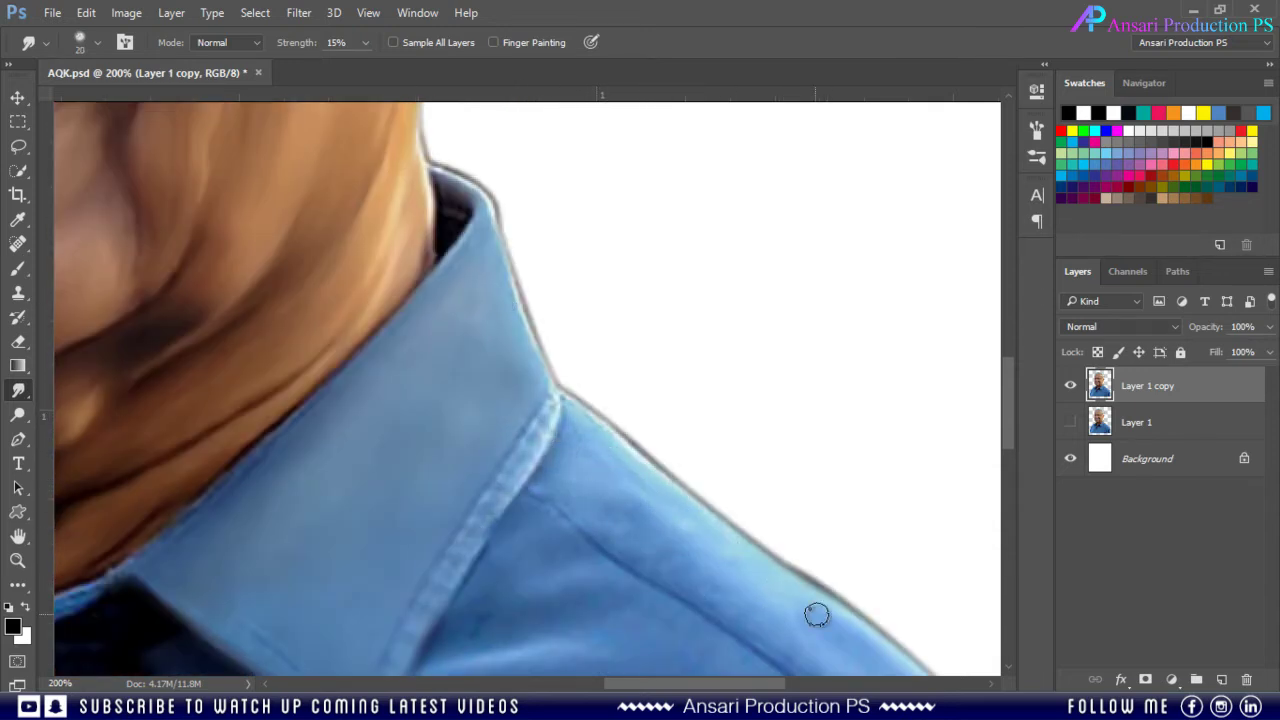
{"action": "scroll", "coordinate": [740, 483], "scroll_direction": "down", "scroll_amount": 2}
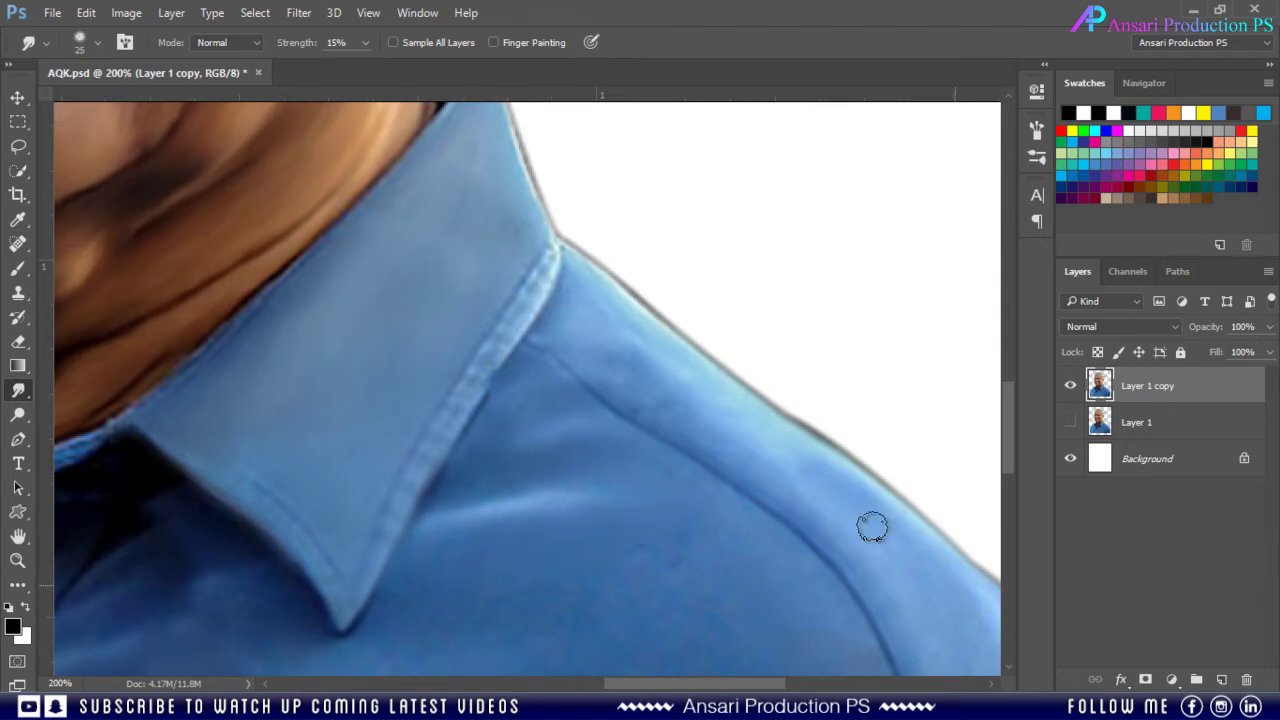
{"action": "scroll", "coordinate": [640, 340], "scroll_direction": "down", "scroll_amount": 2}
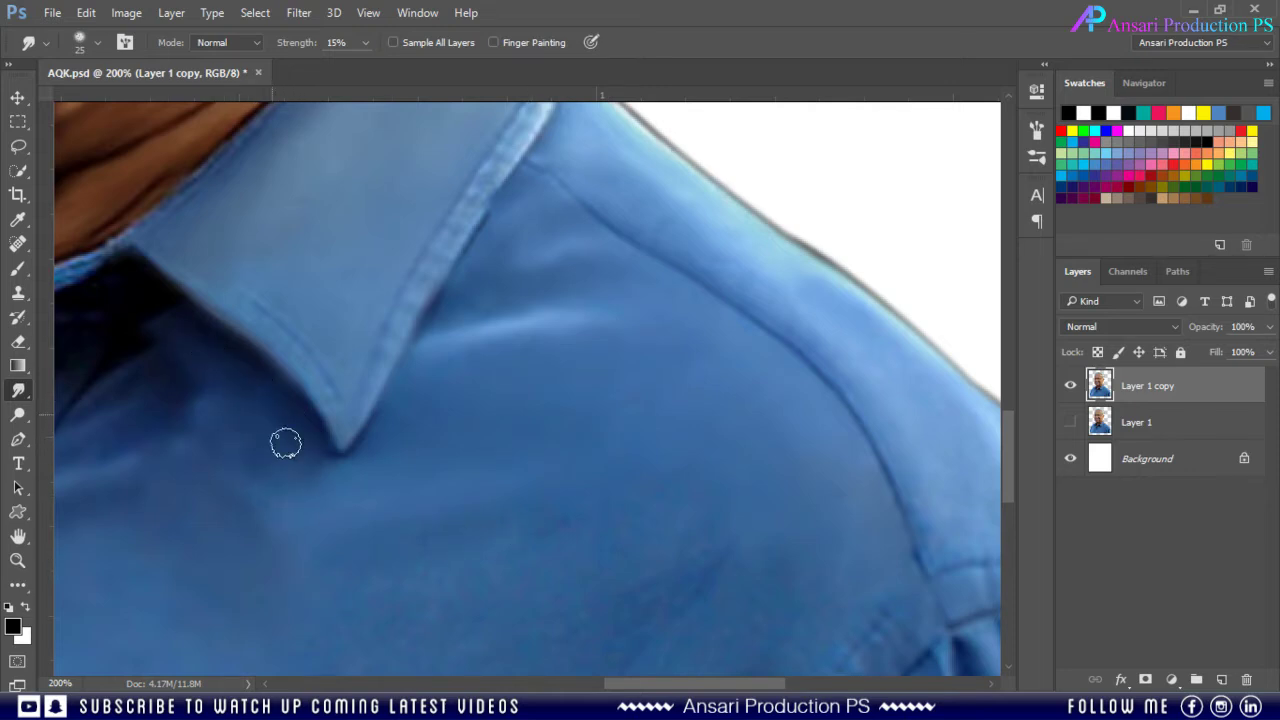
{"action": "scroll", "coordinate": [494, 571], "scroll_direction": "down", "scroll_amount": 3}
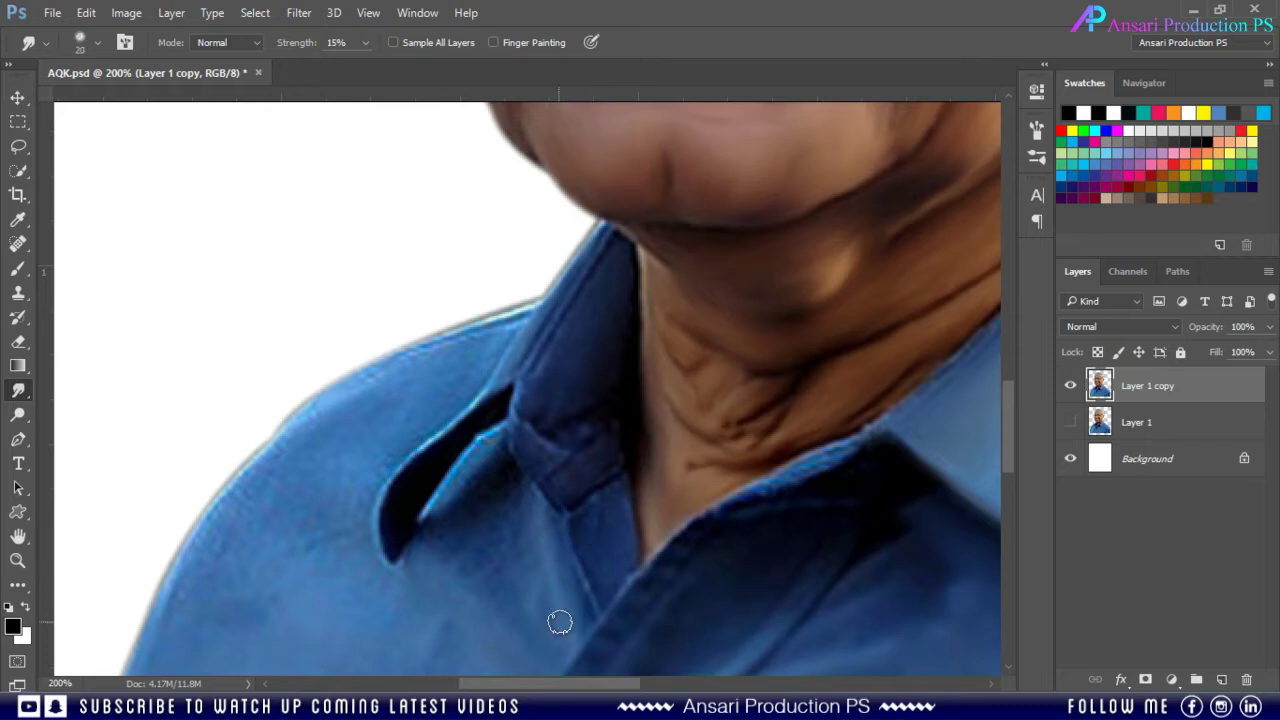
{"action": "key", "text": "bracketleft"}
{"action": "left_click_drag", "start_coordinate": [486, 460], "coordinate": [435, 516]}
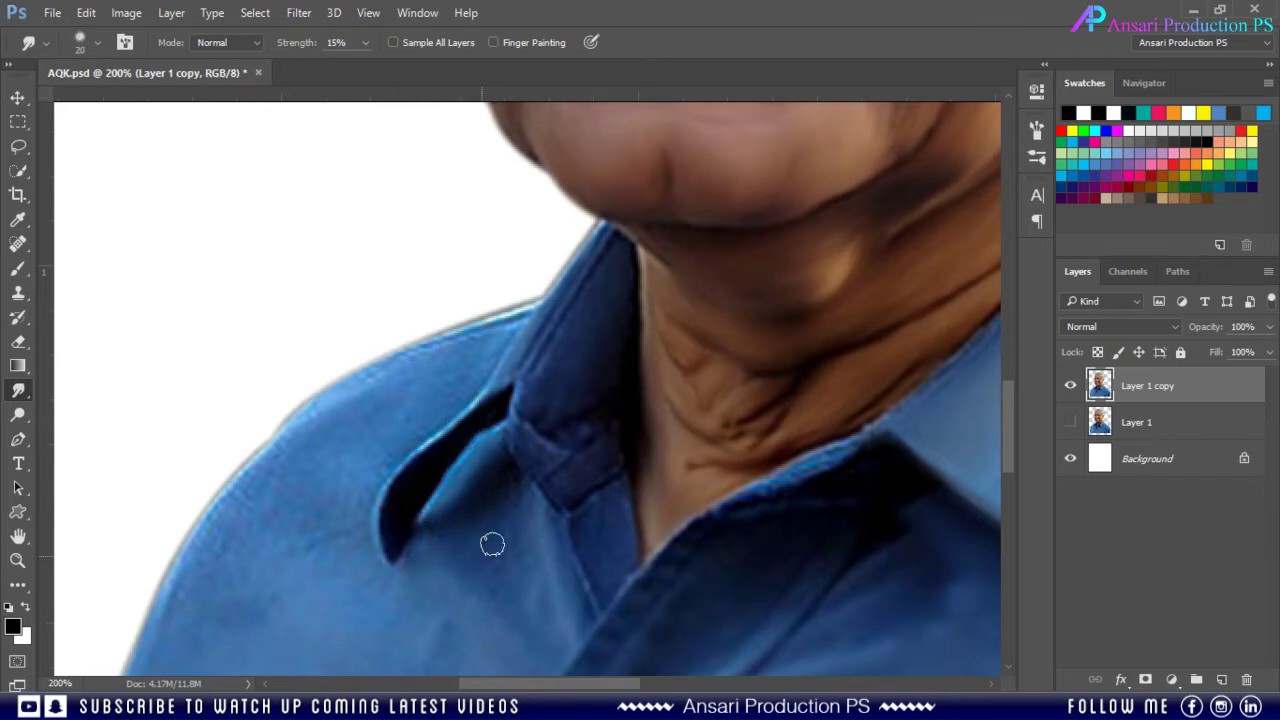
- Continue smudging the shirt placket and folds, resizing the brush as needed
{"action": "key", "text": "bracketright"}
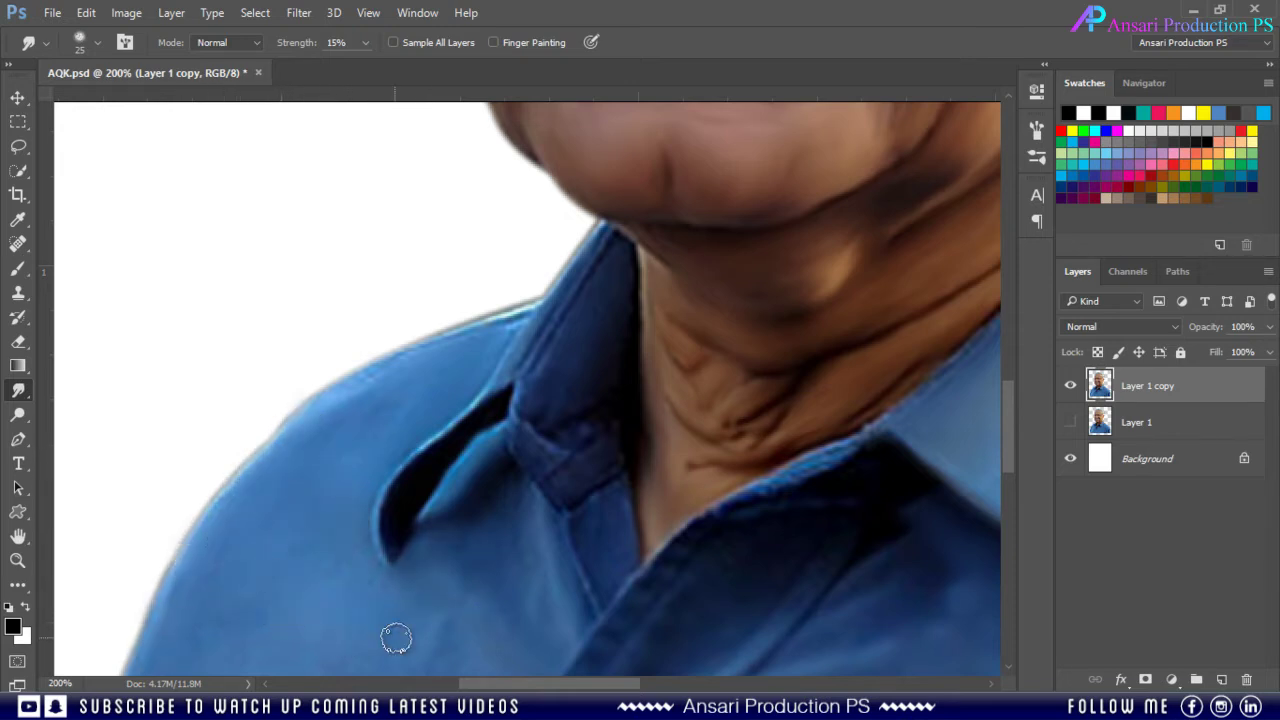
{"action": "scroll", "coordinate": [718, 390], "scroll_direction": "down", "scroll_amount": 4}
{"action": "key", "text": "bracketleft"}
{"action": "scroll", "coordinate": [678, 346], "scroll_direction": "down", "scroll_amount": 2}
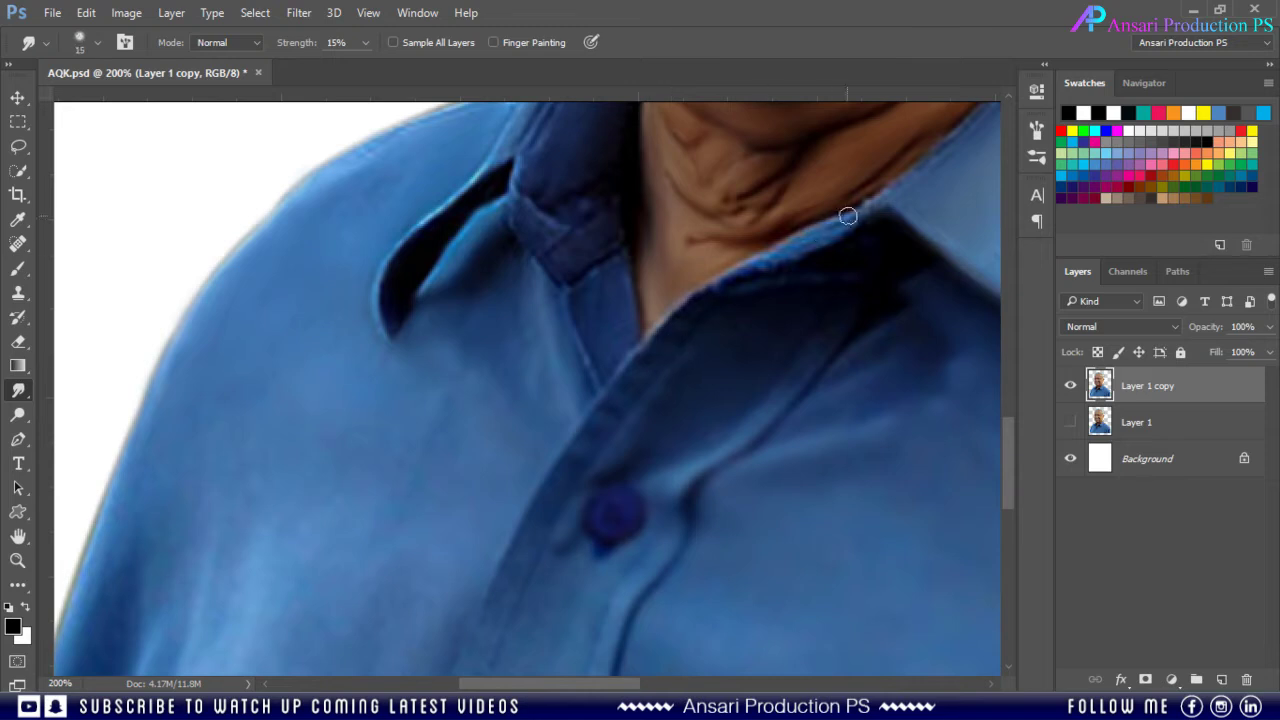
{"action": "key", "text": "bracketright"}
{"action": "scroll", "coordinate": [847, 216], "scroll_direction": "up", "scroll_amount": 3}
{"action": "scroll", "coordinate": [847, 216], "scroll_direction": "right", "scroll_amount": 3}
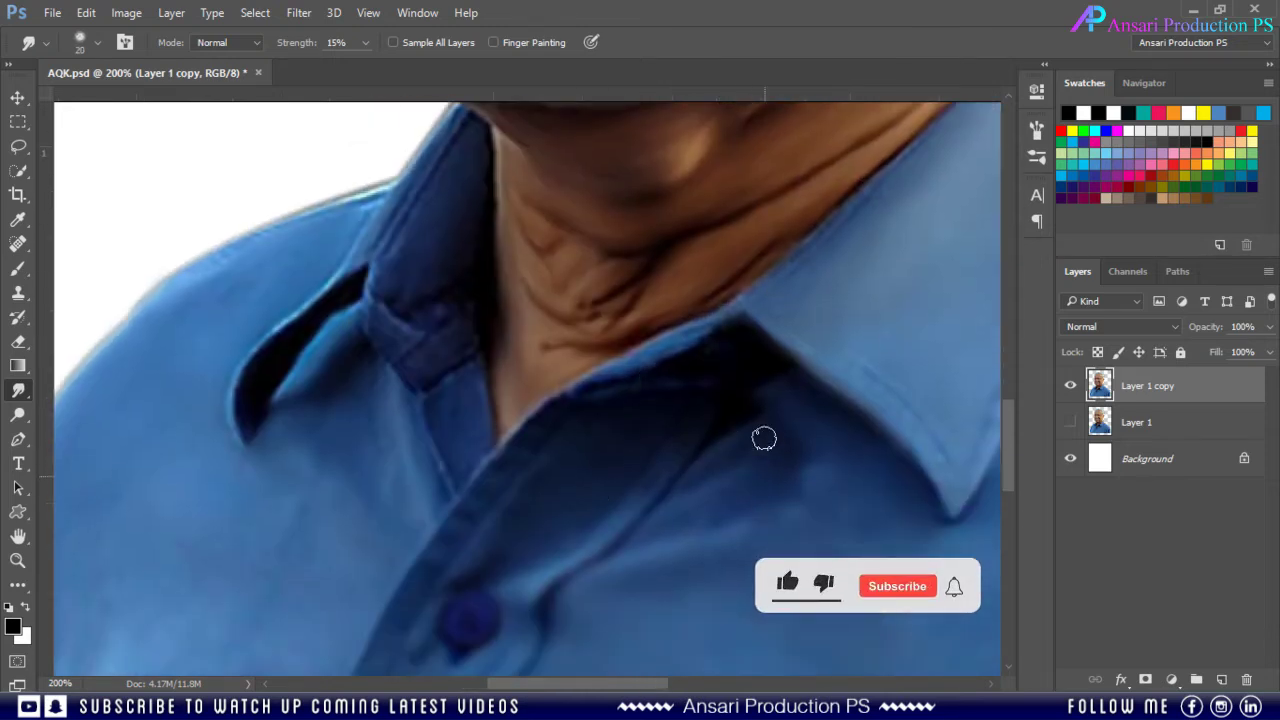
{"action": "scroll", "coordinate": [577, 463], "scroll_direction": "down", "scroll_amount": 7}
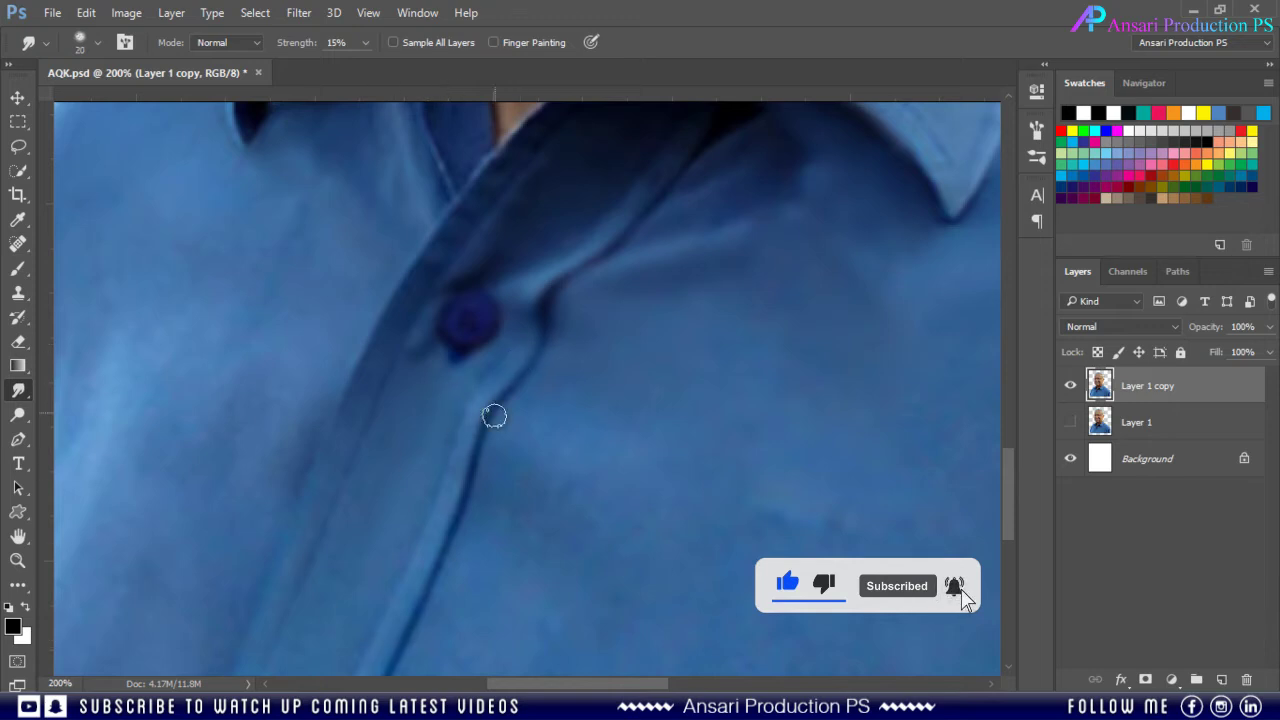
{"action": "key", "text": "bracketright"}
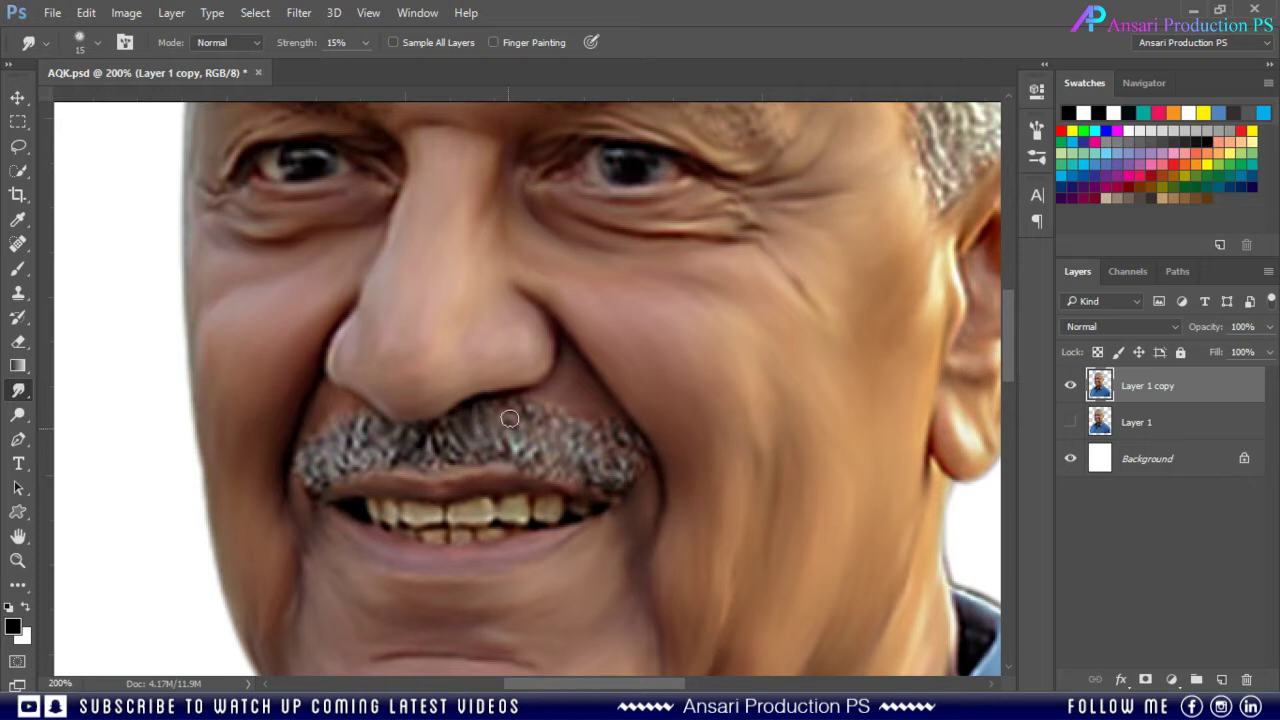
- At 12% smudge strength, blend the moustache, eyebrows and forehead hairline into painted streaks
{"action": "left_click_drag", "start_coordinate": [306, 47], "coordinate": [303, 47]}
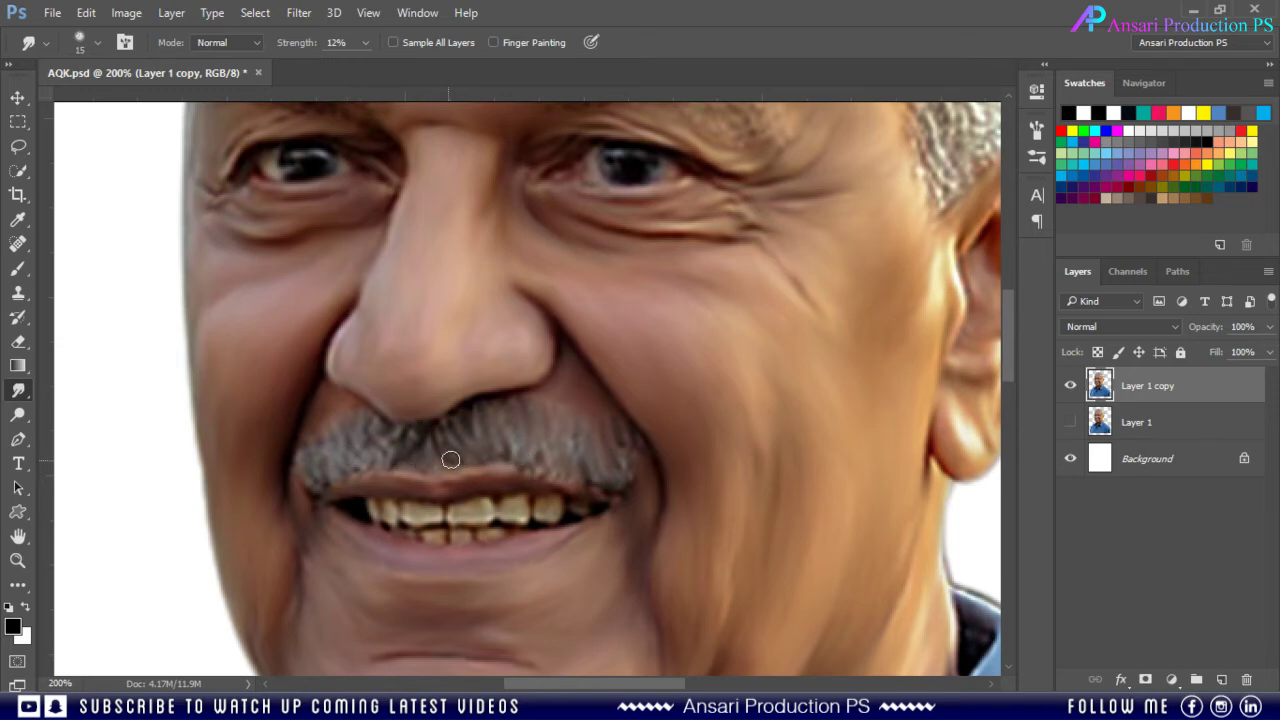
{"action": "scroll", "coordinate": [631, 457], "scroll_direction": "up", "scroll_amount": 3}
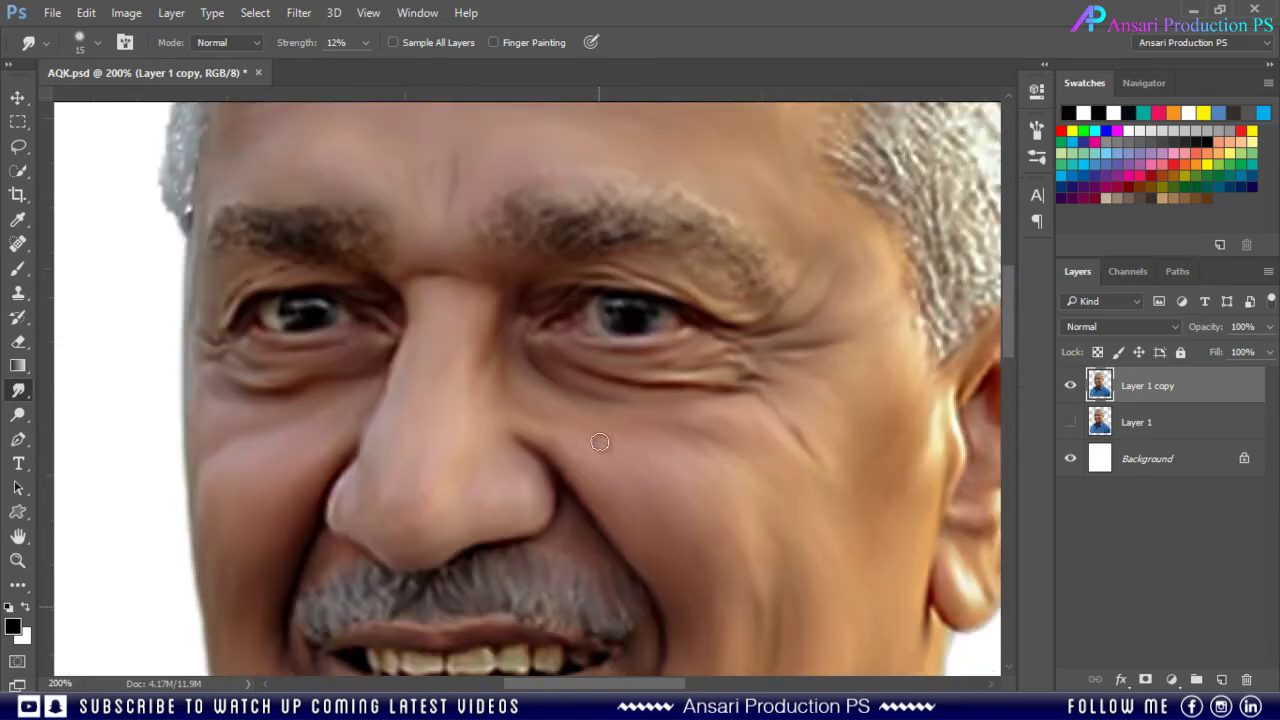
{"action": "scroll", "coordinate": [578, 450], "scroll_direction": "up", "scroll_amount": 4}
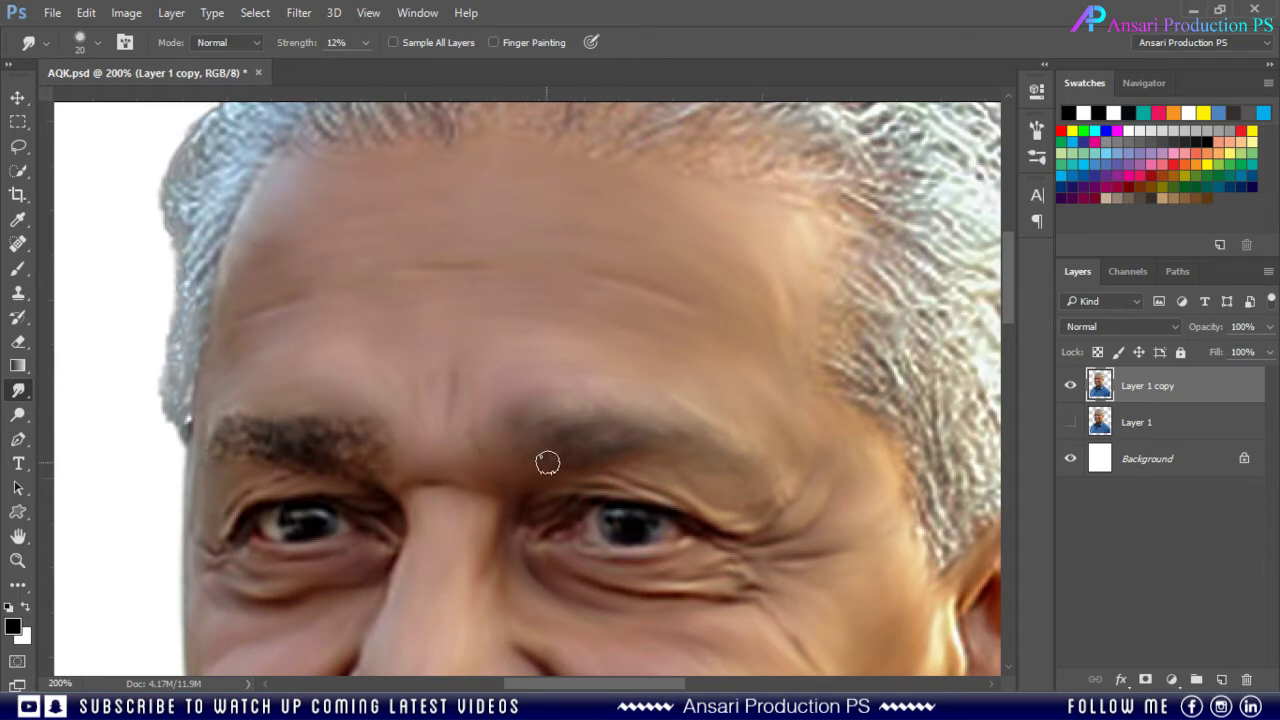
{"action": "key", "text": "bracketleft"}
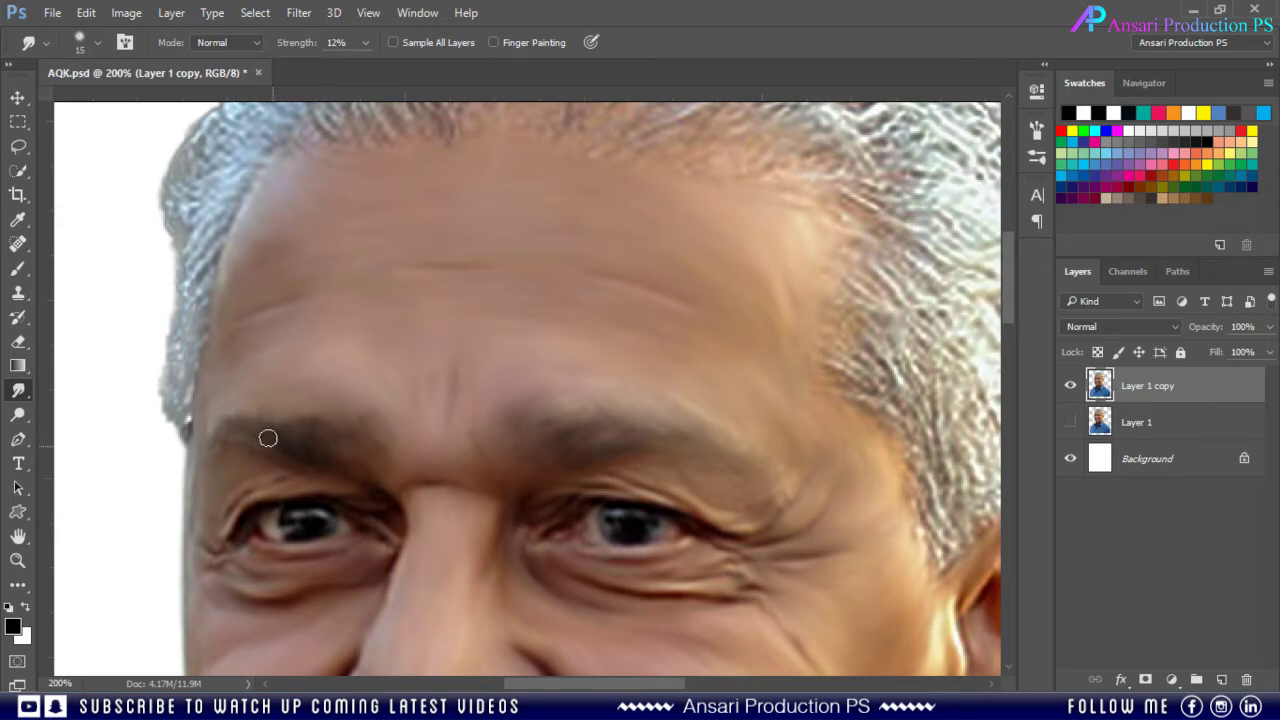
{"action": "scroll", "coordinate": [298, 436], "scroll_direction": "up", "scroll_amount": 5}
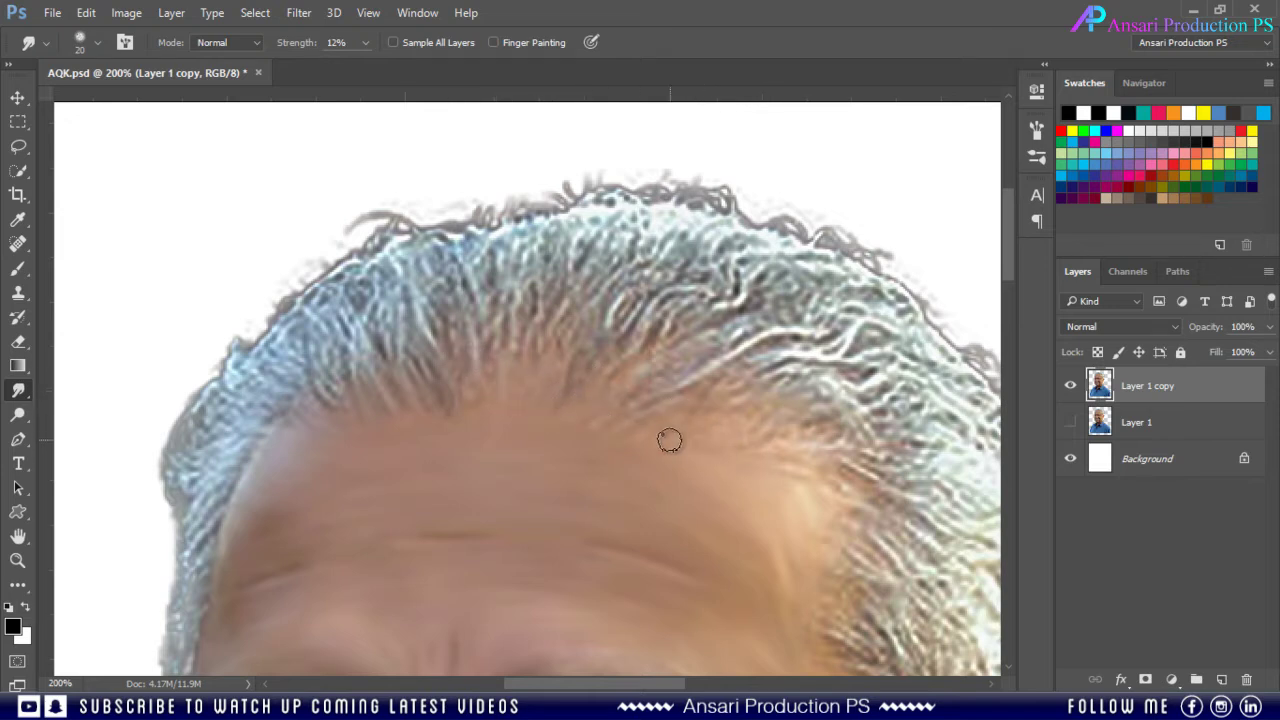
{"action": "key", "text": "]"}
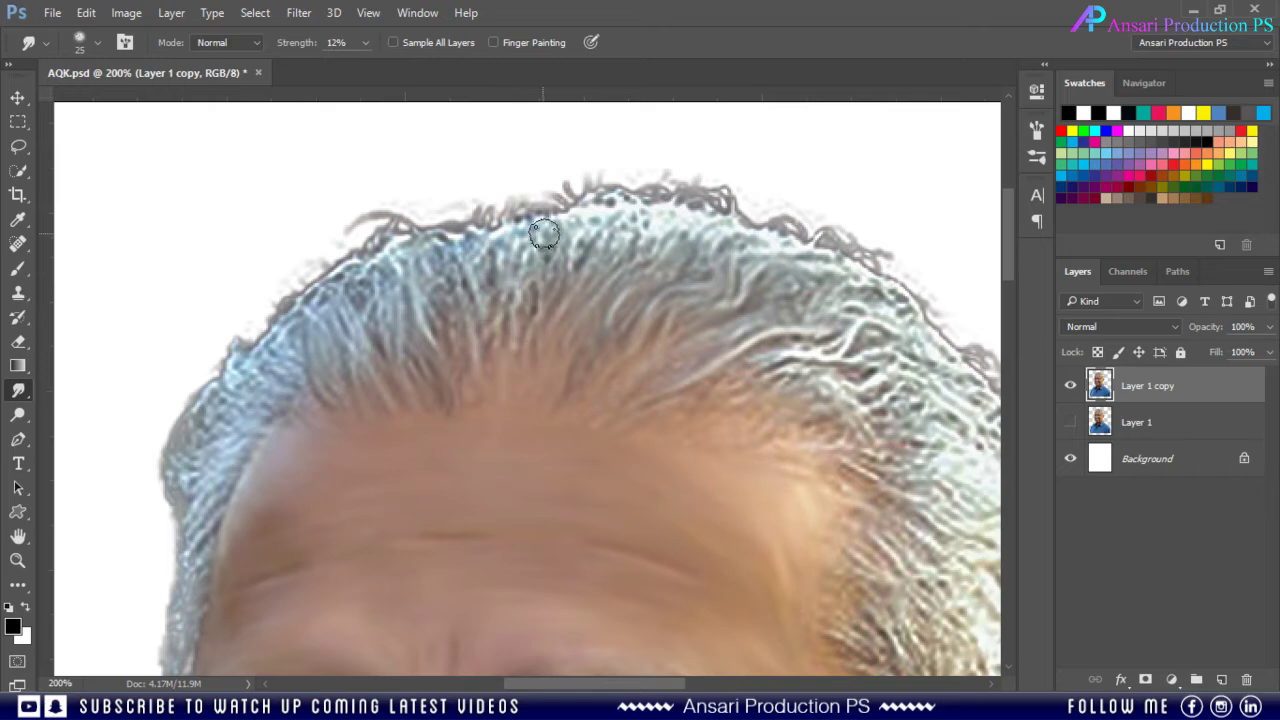
- Load the Layer 1 copy outline as a selection and smudge the top and left hair edge
{"action": "left_click", "coordinate": [1100, 385], "text": "ctrl"}
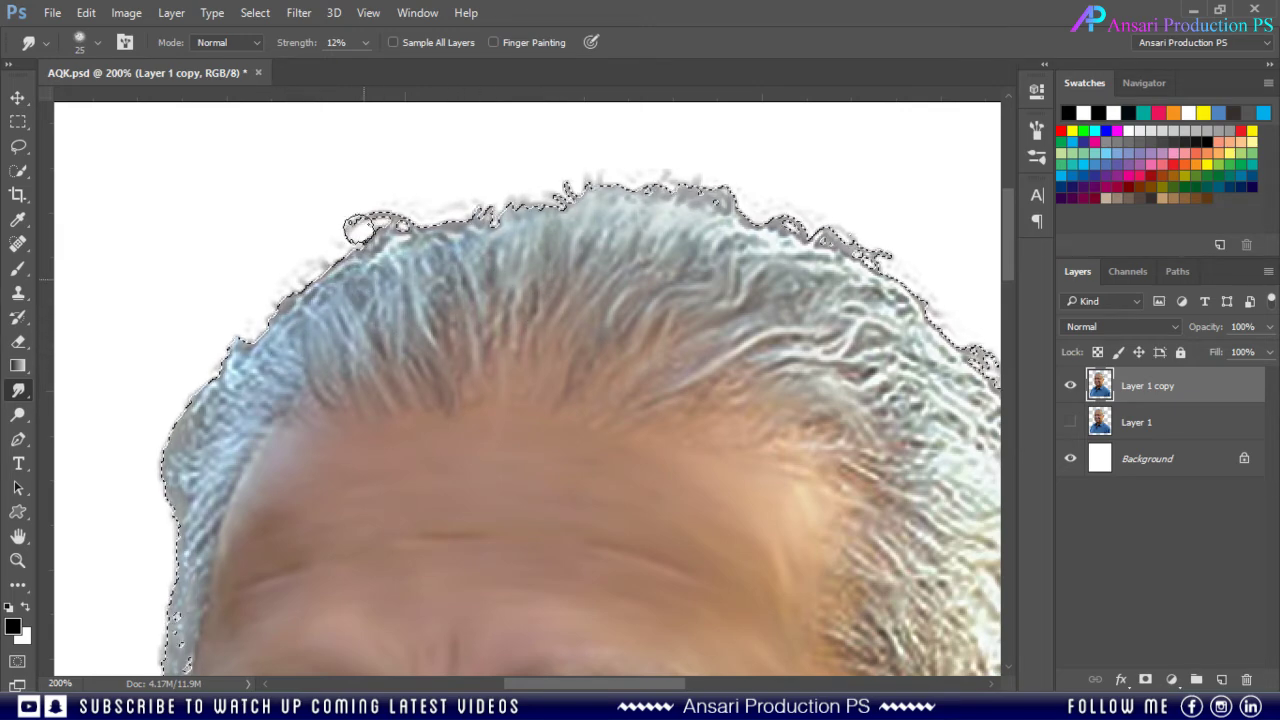
{"action": "left_click_drag", "start_coordinate": [375, 280], "coordinate": [256, 382]}
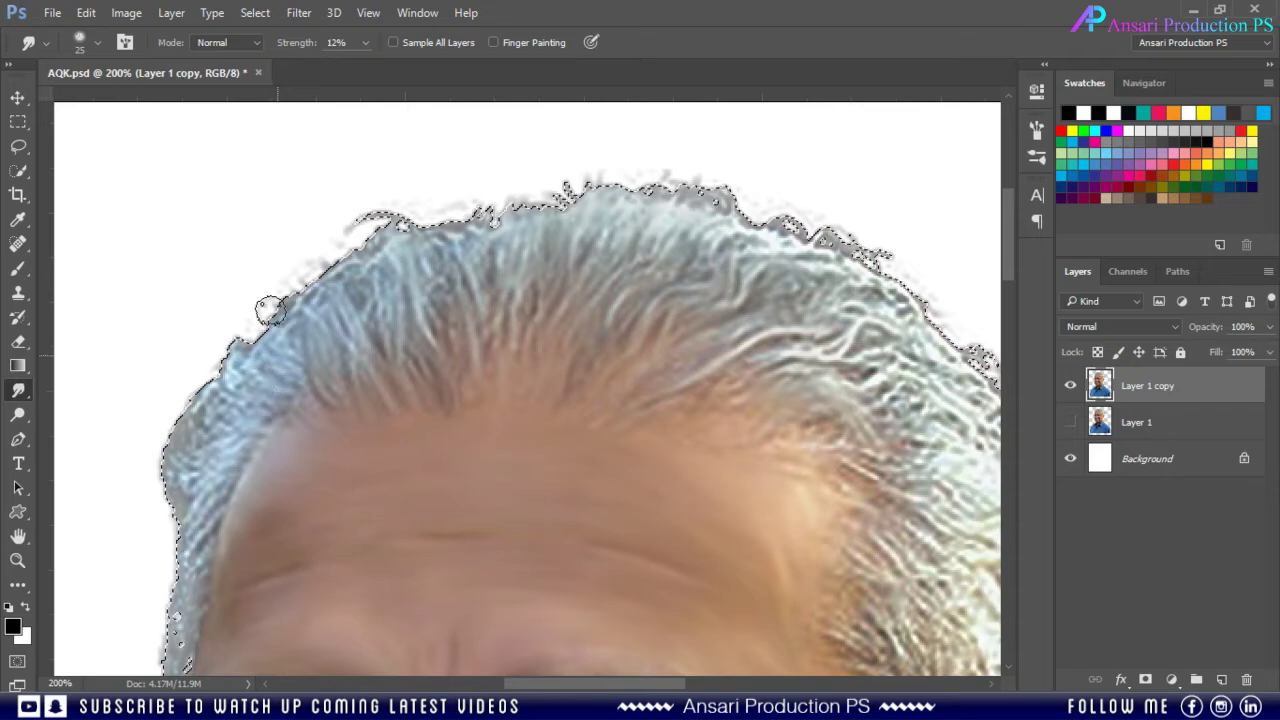
{"action": "key", "text": "bracketleft"}
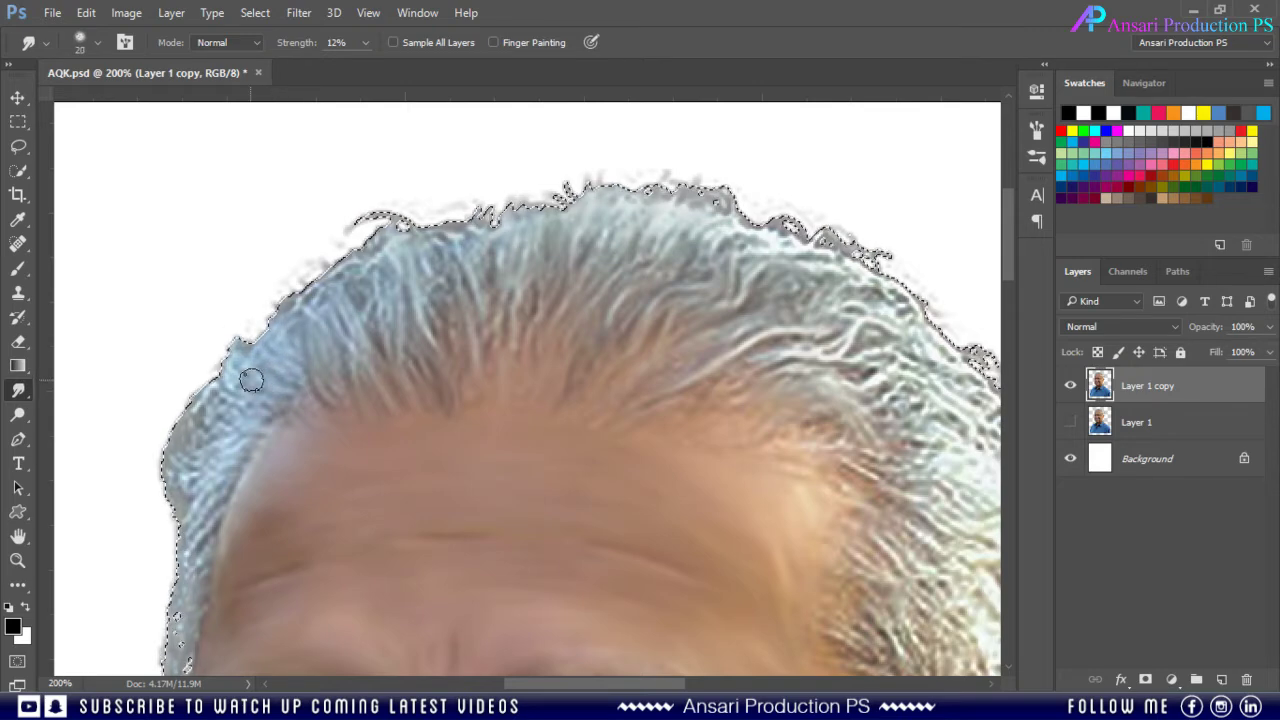
{"action": "key", "text": "bracketright"}
{"action": "left_click_drag", "start_coordinate": [254, 380], "coordinate": [192, 476]}
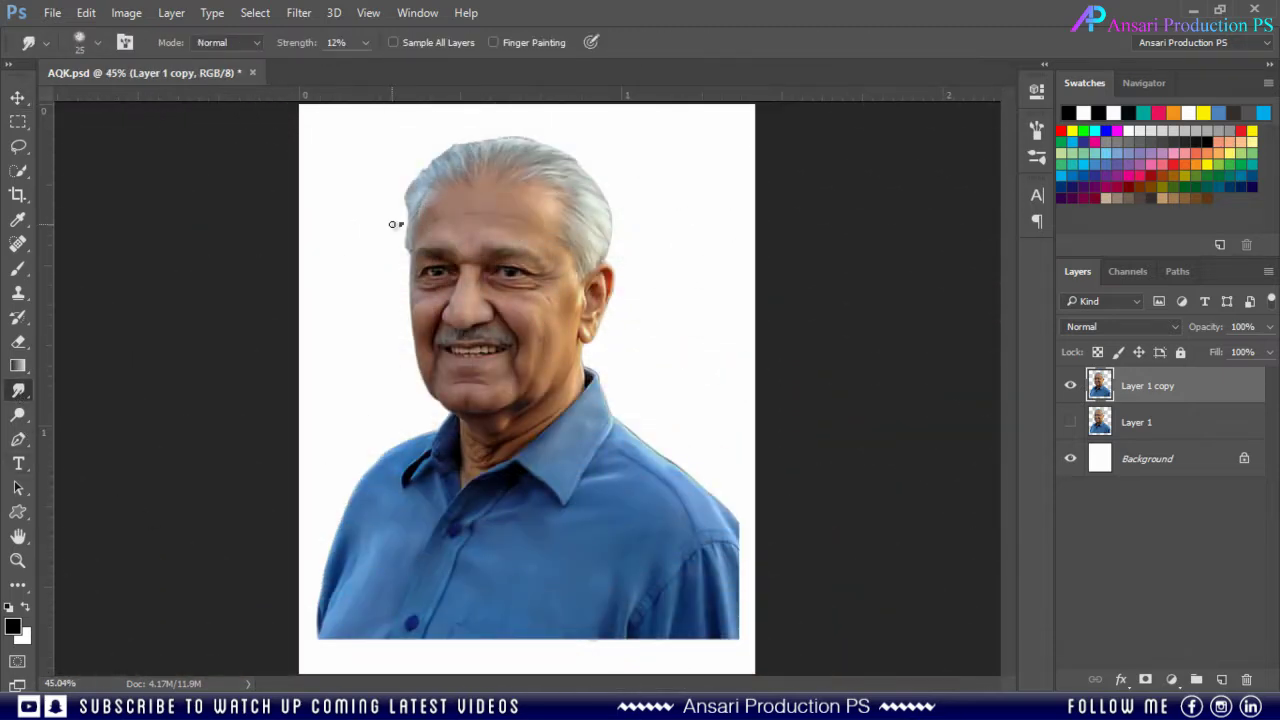
- Pick the 30 px scatter brush and duplicate the painted portrait layer, zooming in closer
{"action": "right_click", "coordinate": [393, 219]}
{"action": "double_click", "coordinate": [473, 427]}
{"action": "key", "text": "ctrl+1"}
{"action": "key", "text": "ctrl+j"}
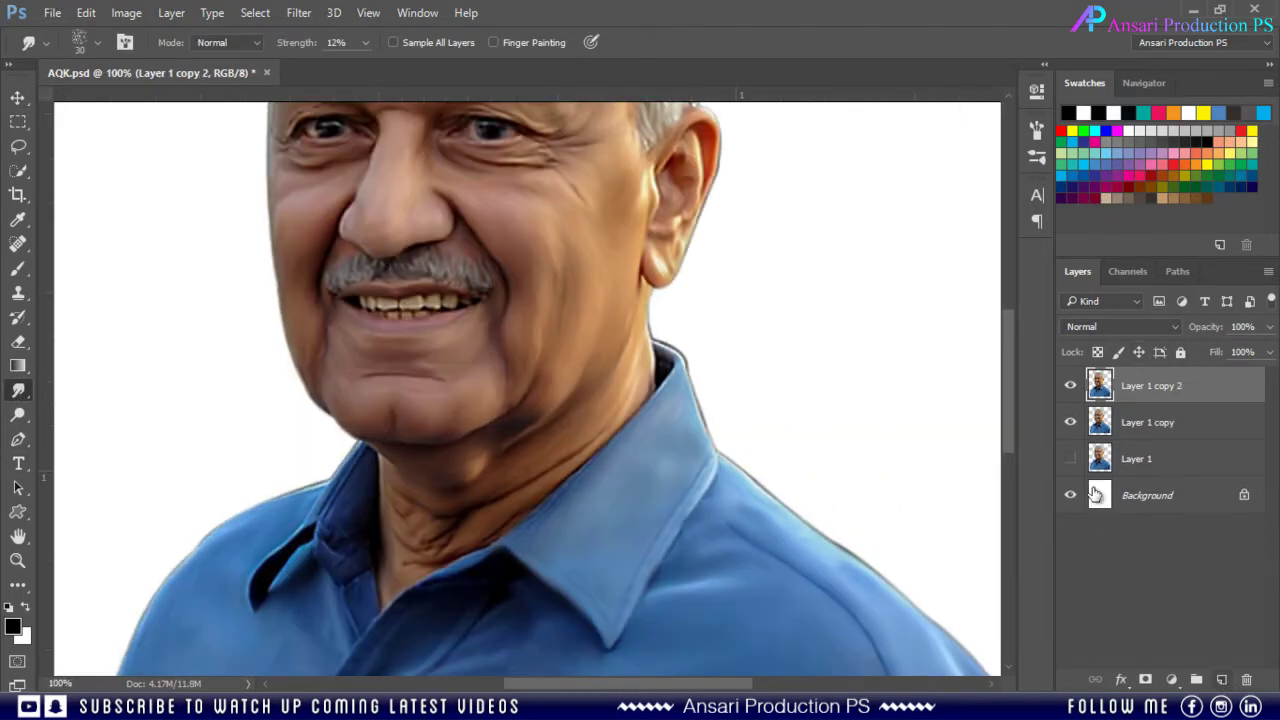
{"action": "key", "text": "ctrl+plus"}
{"action": "scroll", "coordinate": [686, 210], "scroll_direction": "up", "scroll_amount": 6}
{"action": "scroll", "coordinate": [631, 186], "scroll_direction": "up", "scroll_amount": 4}
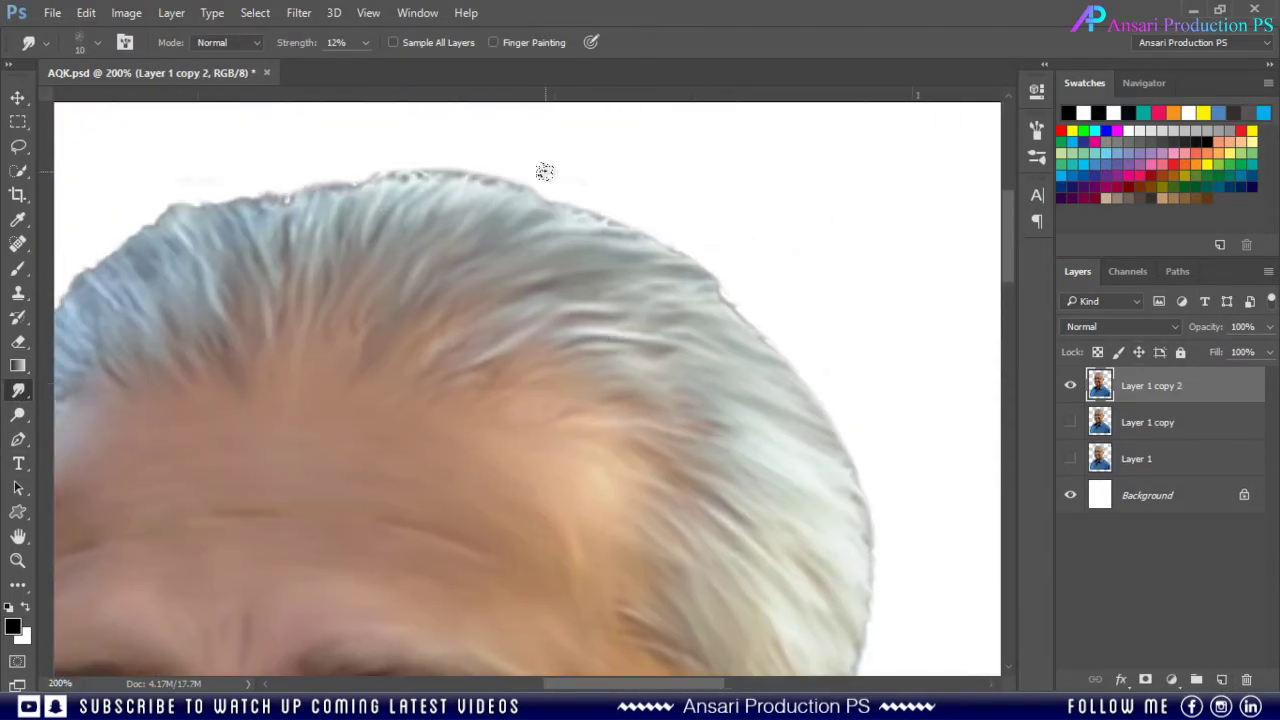
- Unlock the Background into Layer 0, fill it black, then reselect the portrait copy with another brush shape
{"action": "key", "text": "bracketleft"}
{"action": "key", "text": "bracketleft"}
{"action": "left_click", "coordinate": [1244, 495]}
{"action": "key", "text": "alt+BackSpace"}
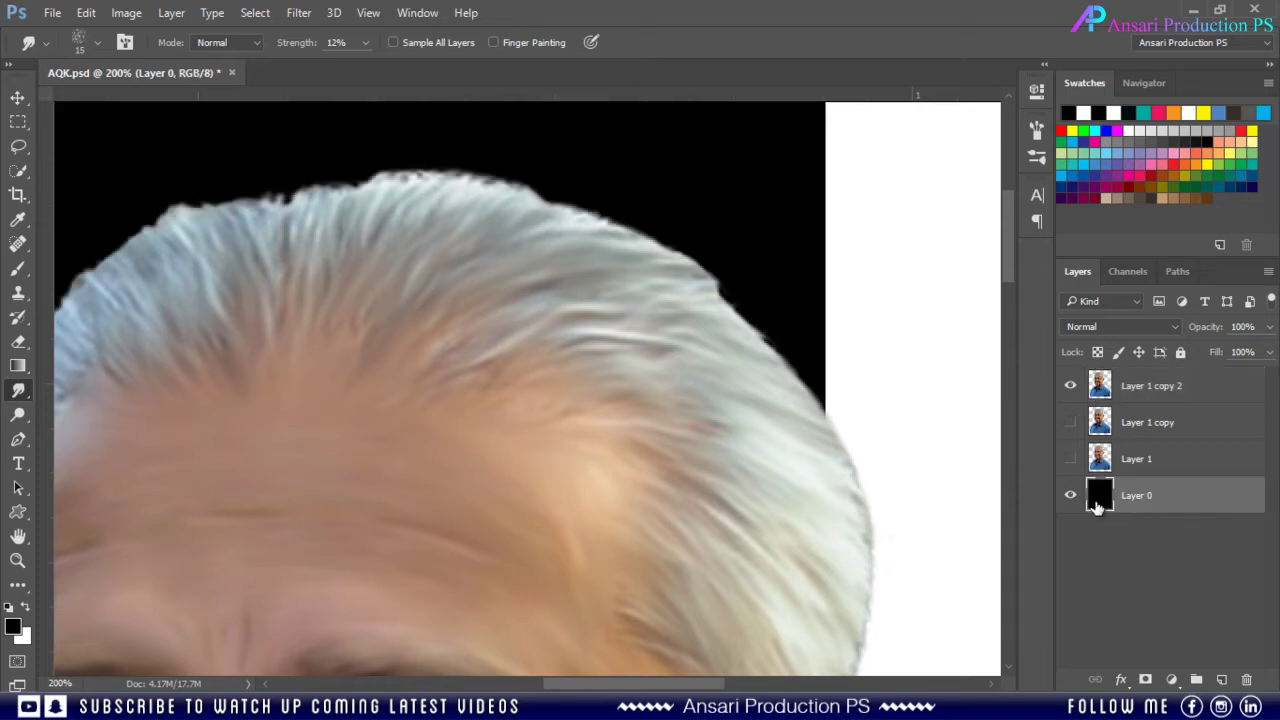
{"action": "left_click", "coordinate": [1150, 385]}
{"action": "right_click", "coordinate": [600, 218]}
{"action": "double_click", "coordinate": [643, 430]}
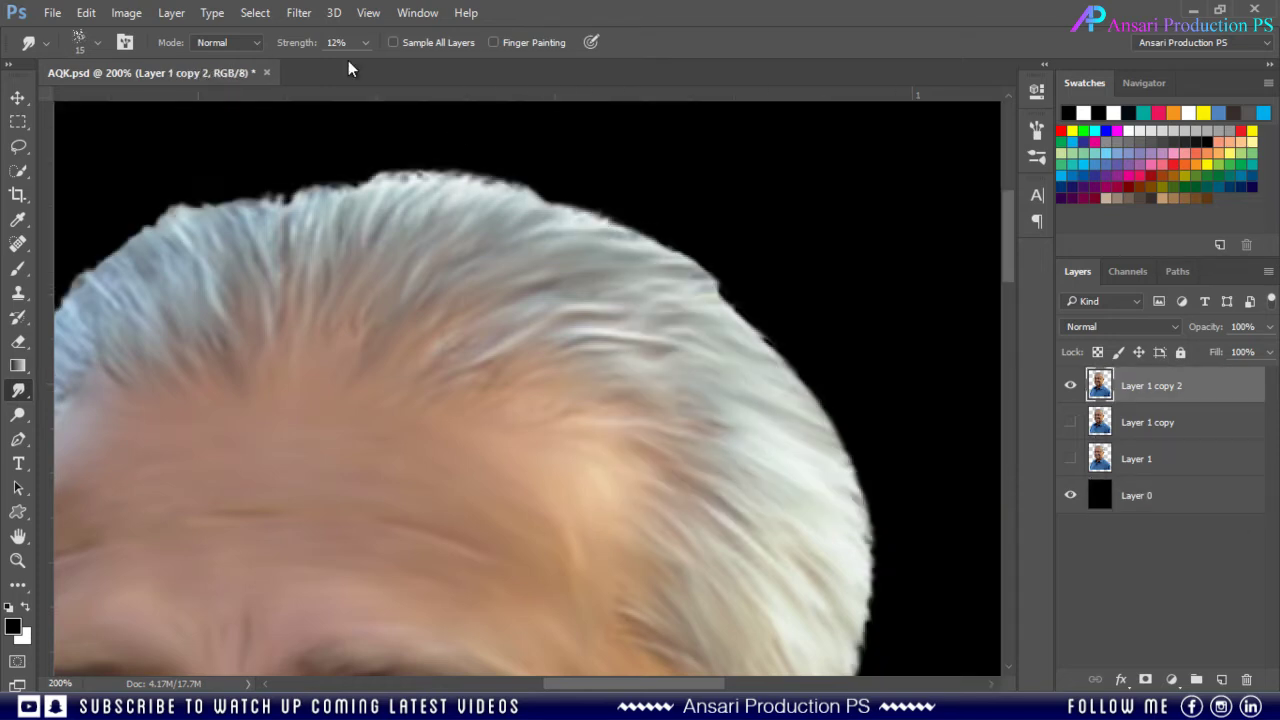
{"action": "type", "text": "15"}
- Smudge the top, right and left hair edges outward into wispy strands over the black
{"action": "mouse_move", "coordinate": [500, 205]}
{"action": "left_mouse_down"}
{"action": "mouse_move", "coordinate": [408, 194]}
{"action": "mouse_move", "coordinate": [437, 177]}
{"action": "mouse_move", "coordinate": [516, 212]}
{"action": "mouse_move", "coordinate": [577, 206]}
{"action": "mouse_move", "coordinate": [653, 280]}
{"action": "mouse_move", "coordinate": [720, 270]}
{"action": "mouse_move", "coordinate": [693, 233]}
{"action": "left_mouse_up"}
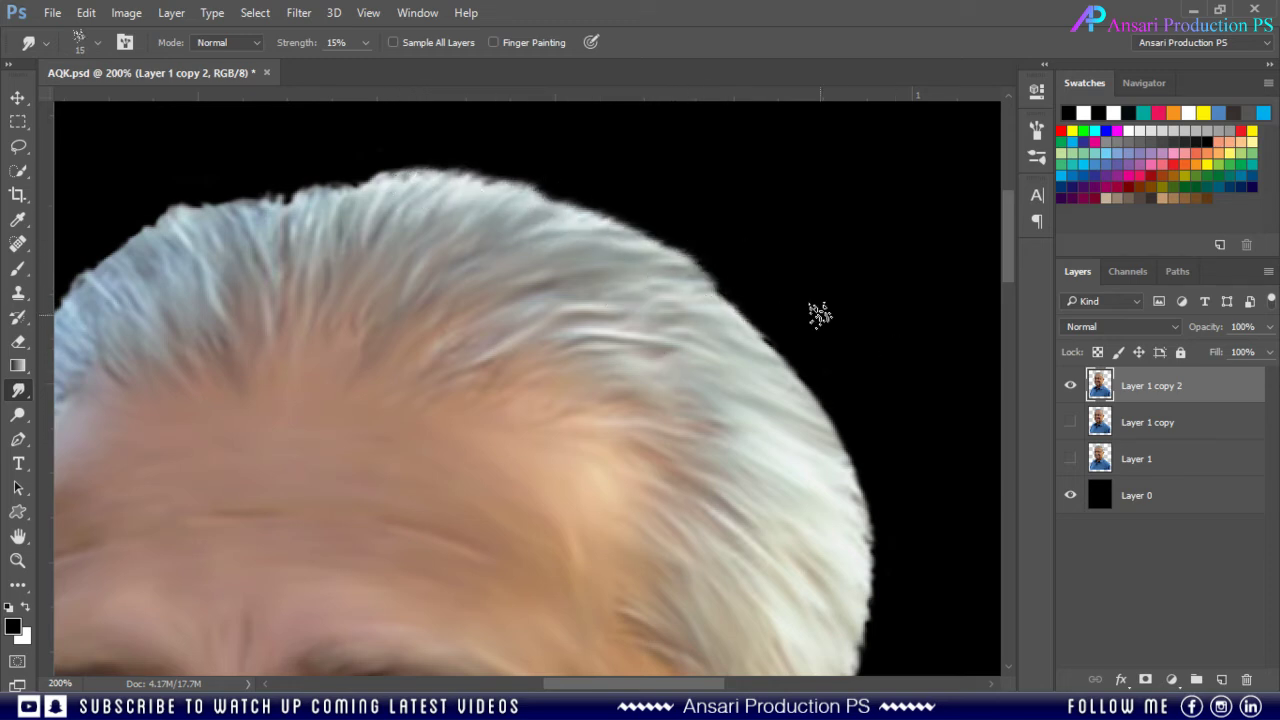
{"action": "left_click_drag", "start_coordinate": [789, 317], "coordinate": [803, 341]}
{"action": "key", "text": "bracketright"}
{"action": "key", "text": "bracketright"}
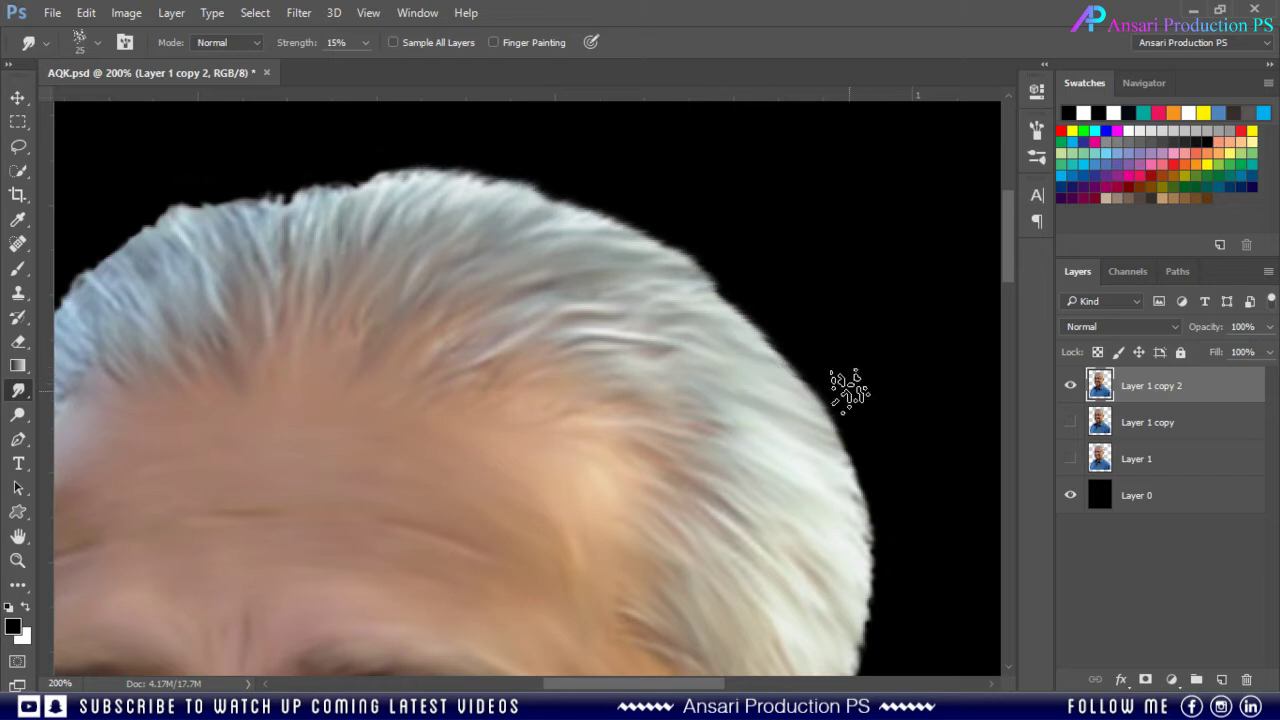
{"action": "key", "text": "bracketleft"}
{"action": "key", "text": "bracketleft"}
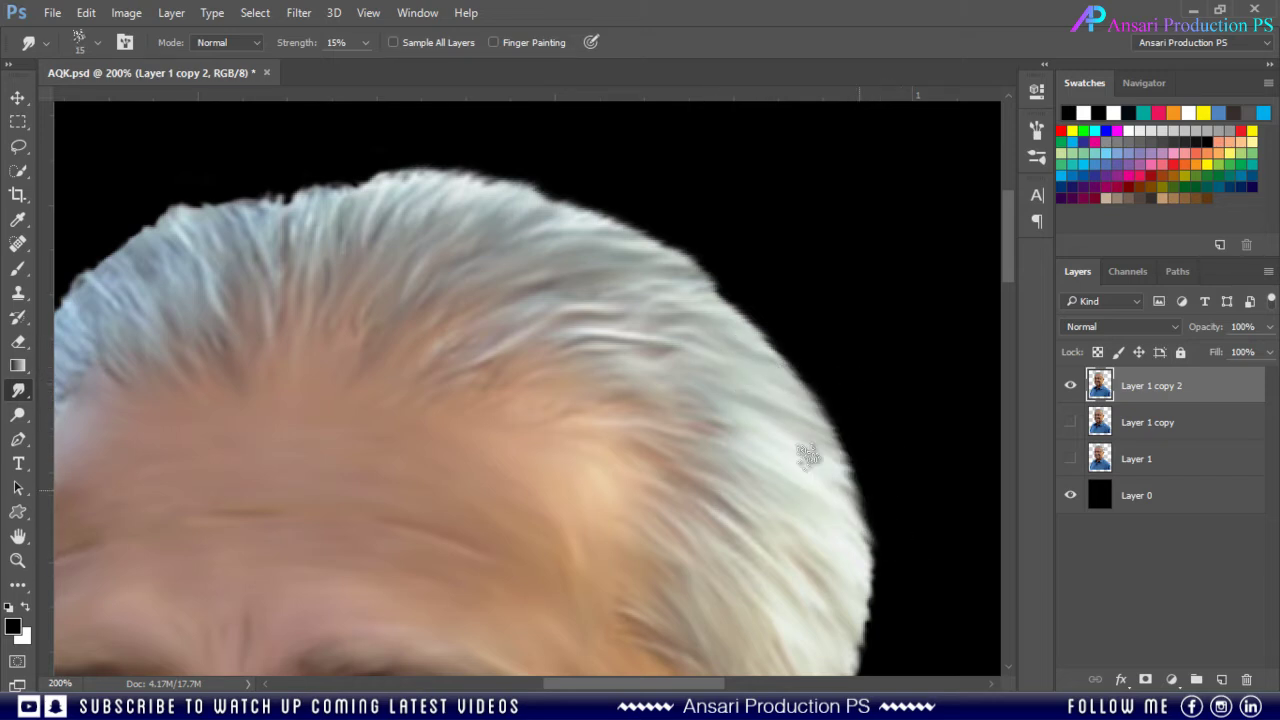
{"action": "scroll", "coordinate": [860, 560], "scroll_direction": "down", "scroll_amount": 5}
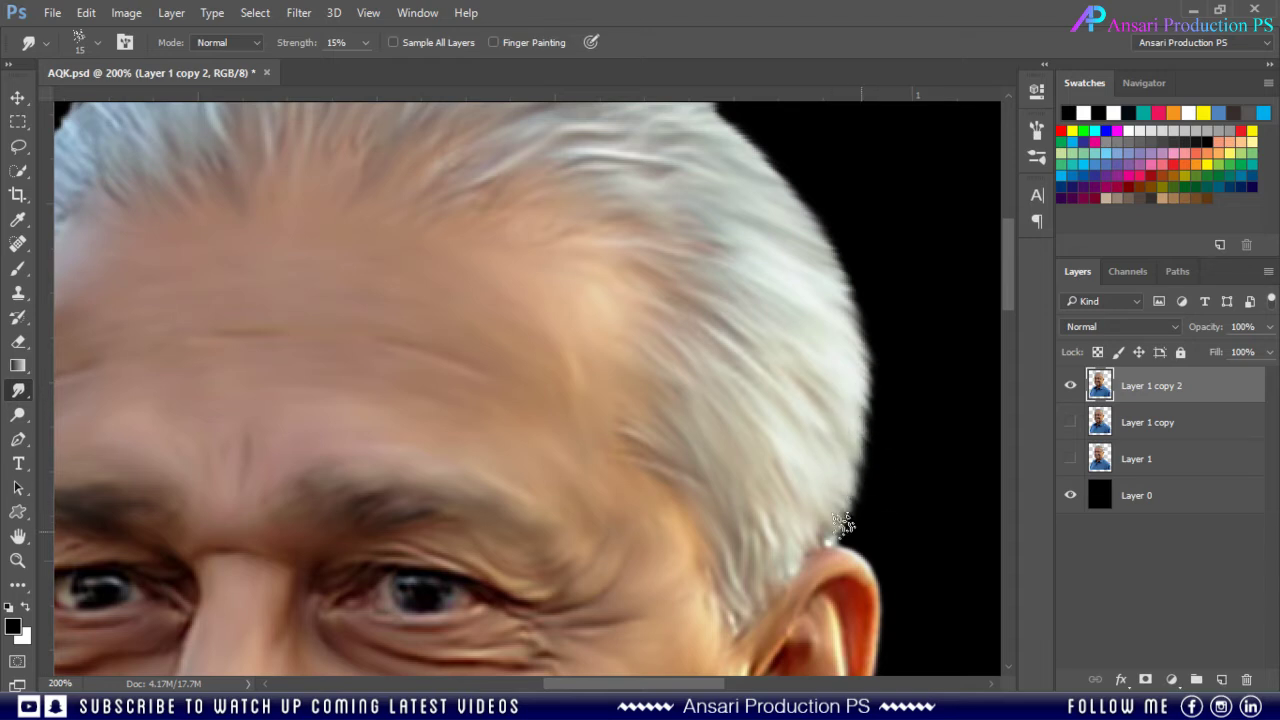
{"action": "scroll", "coordinate": [760, 414], "scroll_direction": "up", "scroll_amount": 7}
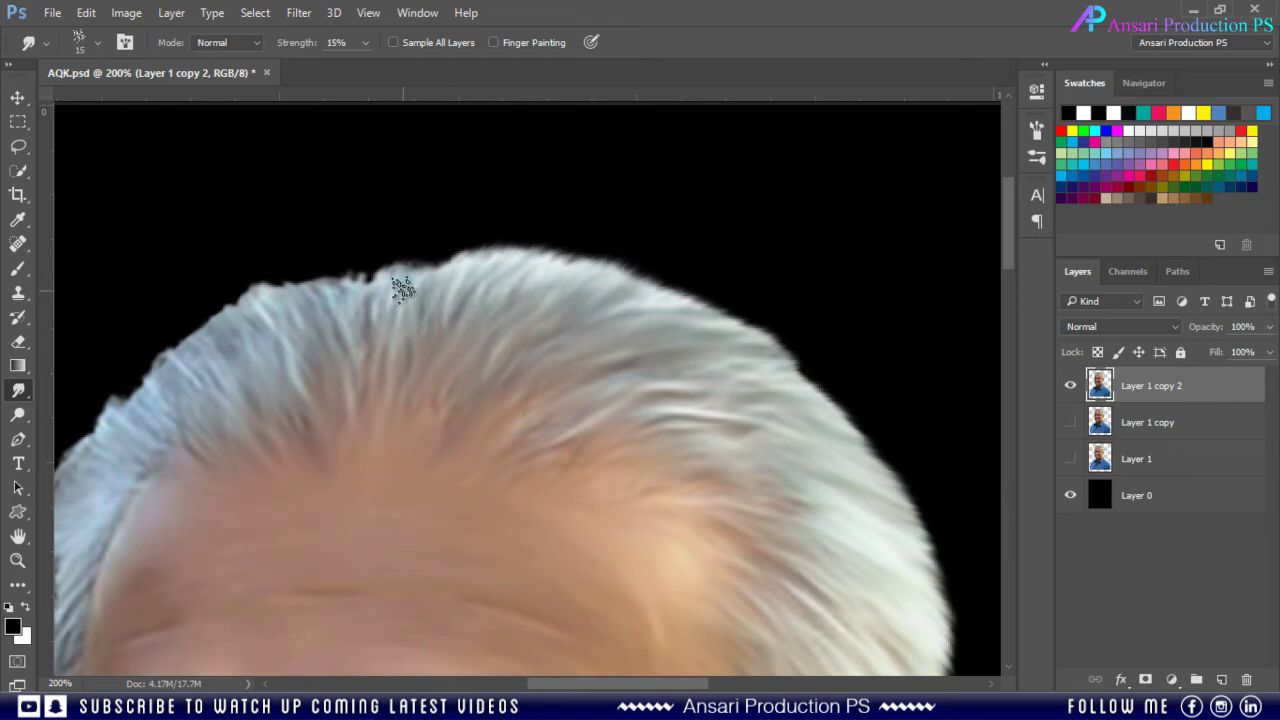
{"action": "mouse_move", "coordinate": [403, 286]}
{"action": "left_mouse_down"}
{"action": "mouse_move", "coordinate": [430, 223]}
{"action": "mouse_move", "coordinate": [371, 257]}
{"action": "mouse_move", "coordinate": [343, 248]}
{"action": "mouse_move", "coordinate": [340, 313]}
{"action": "mouse_move", "coordinate": [246, 286]}
{"action": "mouse_move", "coordinate": [242, 320]}
{"action": "mouse_move", "coordinate": [186, 300]}
{"action": "mouse_move", "coordinate": [209, 286]}
{"action": "mouse_move", "coordinate": [147, 313]}
{"action": "mouse_move", "coordinate": [200, 328]}
{"action": "mouse_move", "coordinate": [171, 371]}
{"action": "mouse_move", "coordinate": [131, 349]}
{"action": "mouse_move", "coordinate": [176, 328]}
{"action": "mouse_move", "coordinate": [114, 371]}
{"action": "mouse_move", "coordinate": [148, 405]}
{"action": "mouse_move", "coordinate": [190, 374]}
{"action": "left_mouse_up"}
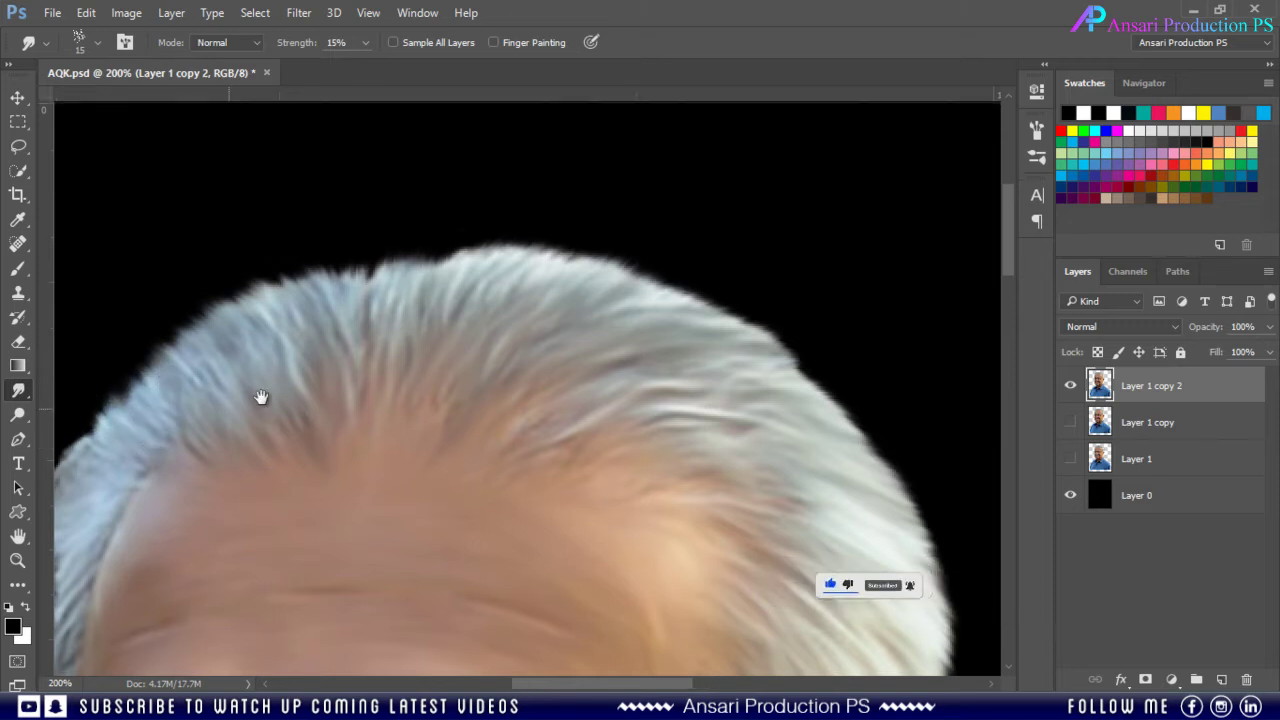
{"action": "mouse_move", "coordinate": [150, 455]}
{"action": "left_mouse_down"}
{"action": "mouse_move", "coordinate": [340, 369]}
{"action": "mouse_move", "coordinate": [263, 423]}
{"action": "mouse_move", "coordinate": [300, 371]}
{"action": "mouse_move", "coordinate": [230, 478]}
{"action": "left_mouse_up"}
{"action": "scroll", "coordinate": [235, 499], "scroll_direction": "down", "scroll_amount": 2}
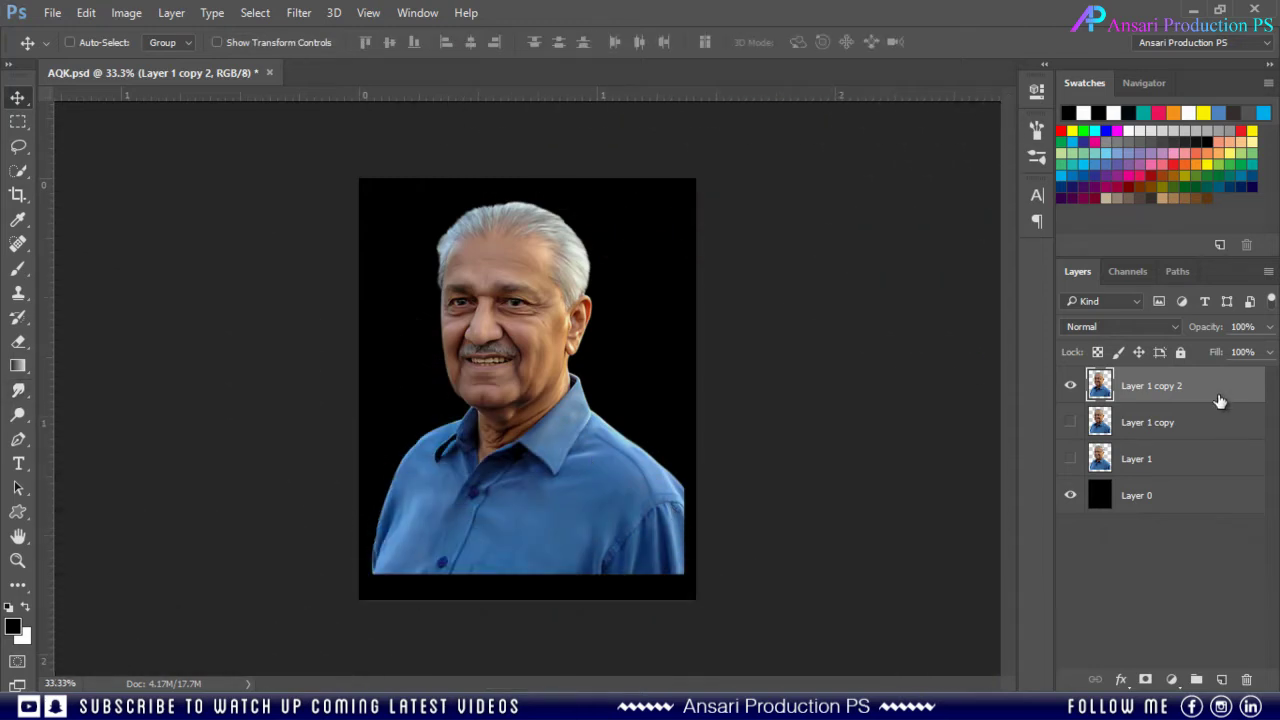
- Duplicate the layer, hide Layer 1 copy 2, invert the new mask to black, and paint the face back in white at 300 px
{"action": "key", "text": "ctrl+j"}
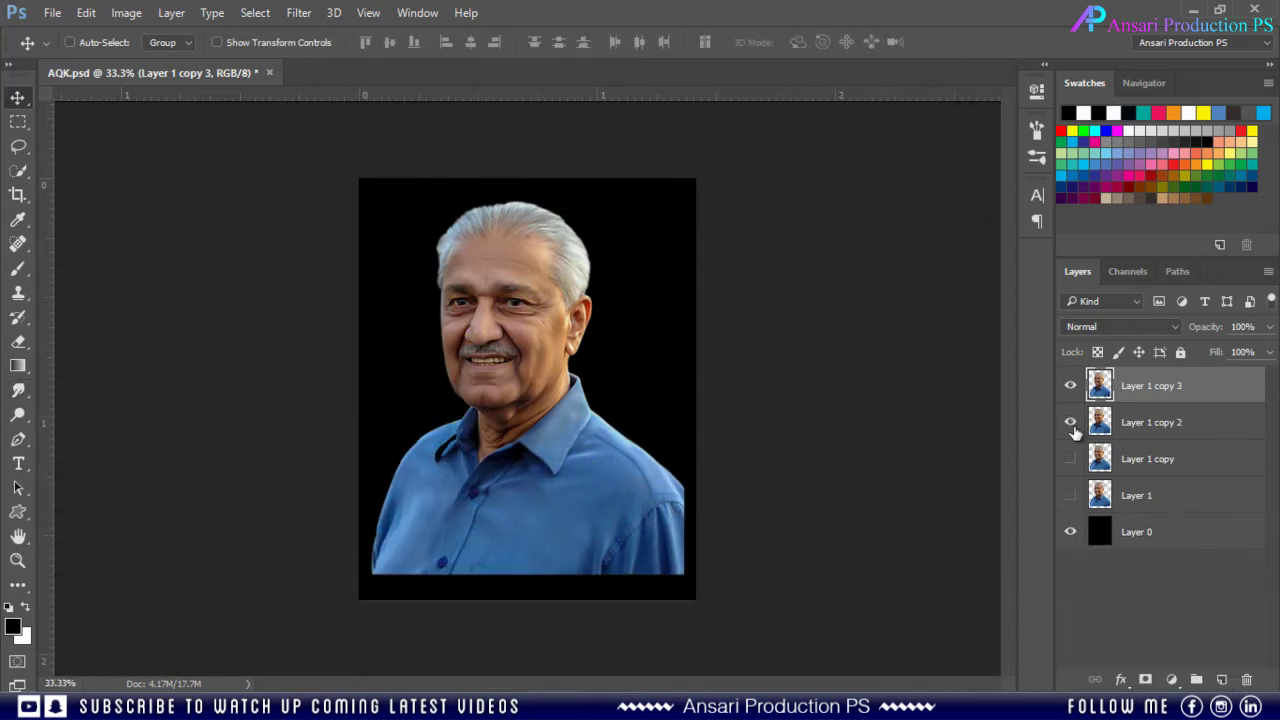
{"action": "left_click", "coordinate": [1070, 422]}
{"action": "key", "text": "ctrl+i"}
{"action": "key", "text": "b"}
{"action": "right_click", "coordinate": [563, 434]}
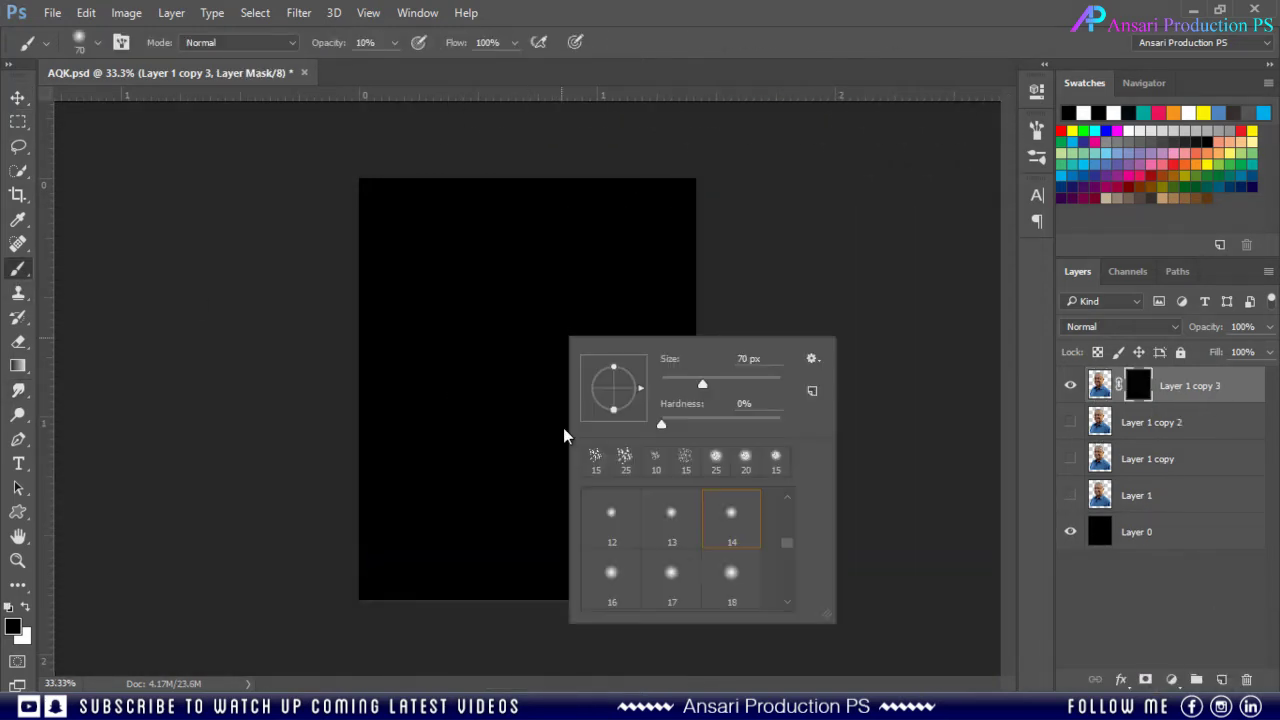
{"action": "key", "text": "Return"}
{"action": "key", "text": "0"}
{"action": "key", "text": "bracketright"}
{"action": "key", "text": "bracketright"}
{"action": "key", "text": "bracketright"}
{"action": "key", "text": "x"}
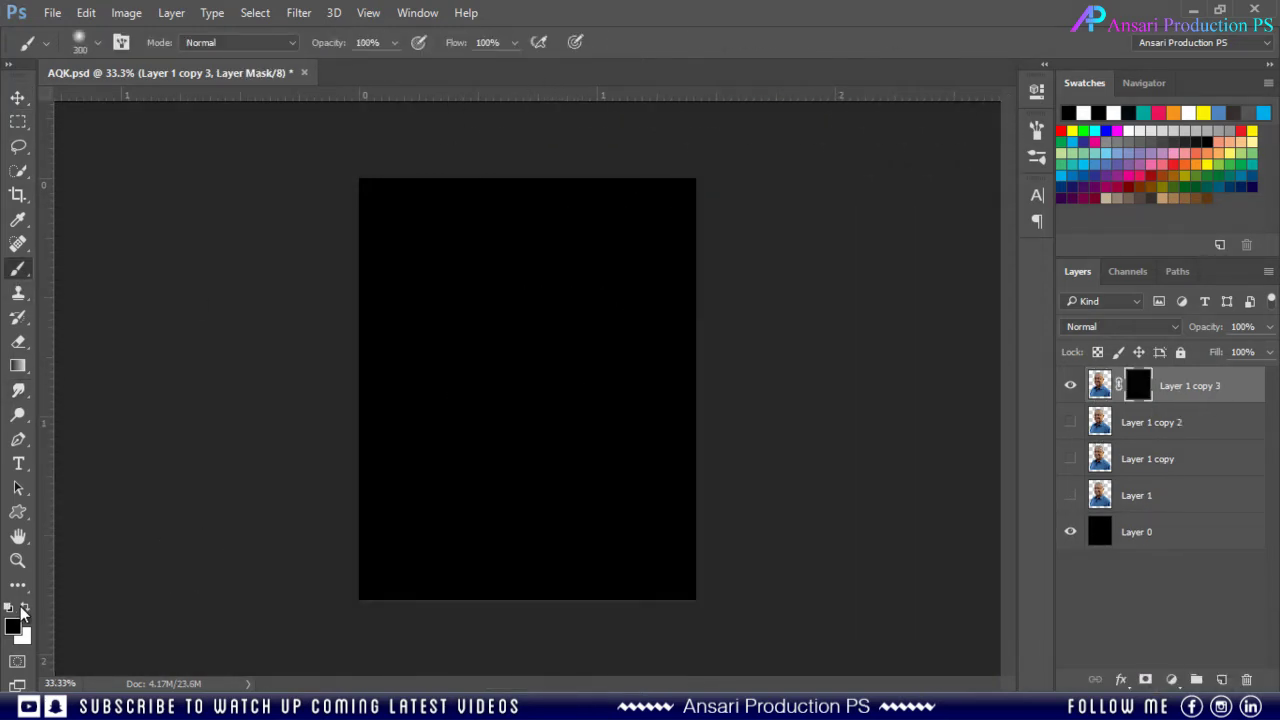
{"action": "mouse_move", "coordinate": [529, 376]}
{"action": "left_mouse_down"}
{"action": "mouse_move", "coordinate": [486, 416]}
{"action": "mouse_move", "coordinate": [600, 440]}
{"action": "left_mouse_up"}
- Paint the right shoulder and lower shirt back in with large rough textured brushes at 300 px
{"action": "right_click", "coordinate": [470, 236]}
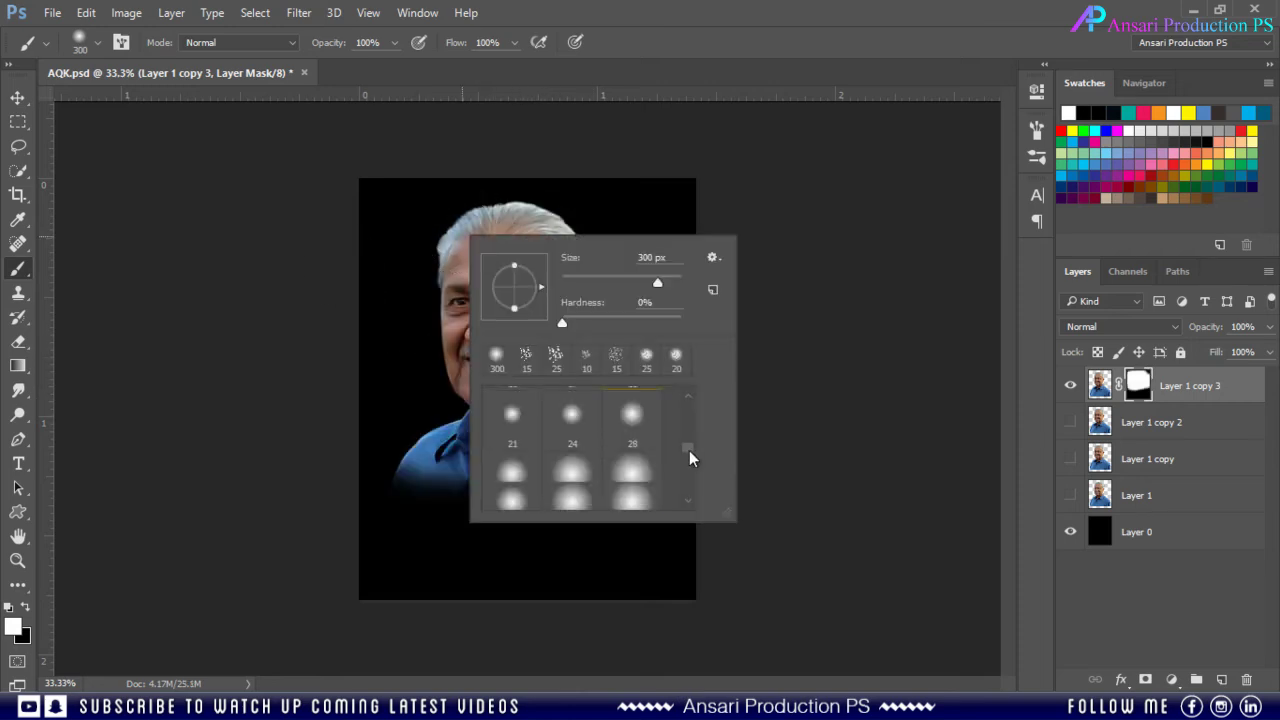
{"action": "scroll", "coordinate": [689, 449], "scroll_direction": "down", "scroll_amount": 5}
{"action": "double_click", "coordinate": [555, 436]}
{"action": "key", "text": "bracketleft"}
{"action": "key", "text": "bracketleft"}
{"action": "key", "text": "bracketleft"}
{"action": "key", "text": "bracketleft"}
{"action": "key", "text": "bracketleft"}
{"action": "key", "text": "bracketleft"}
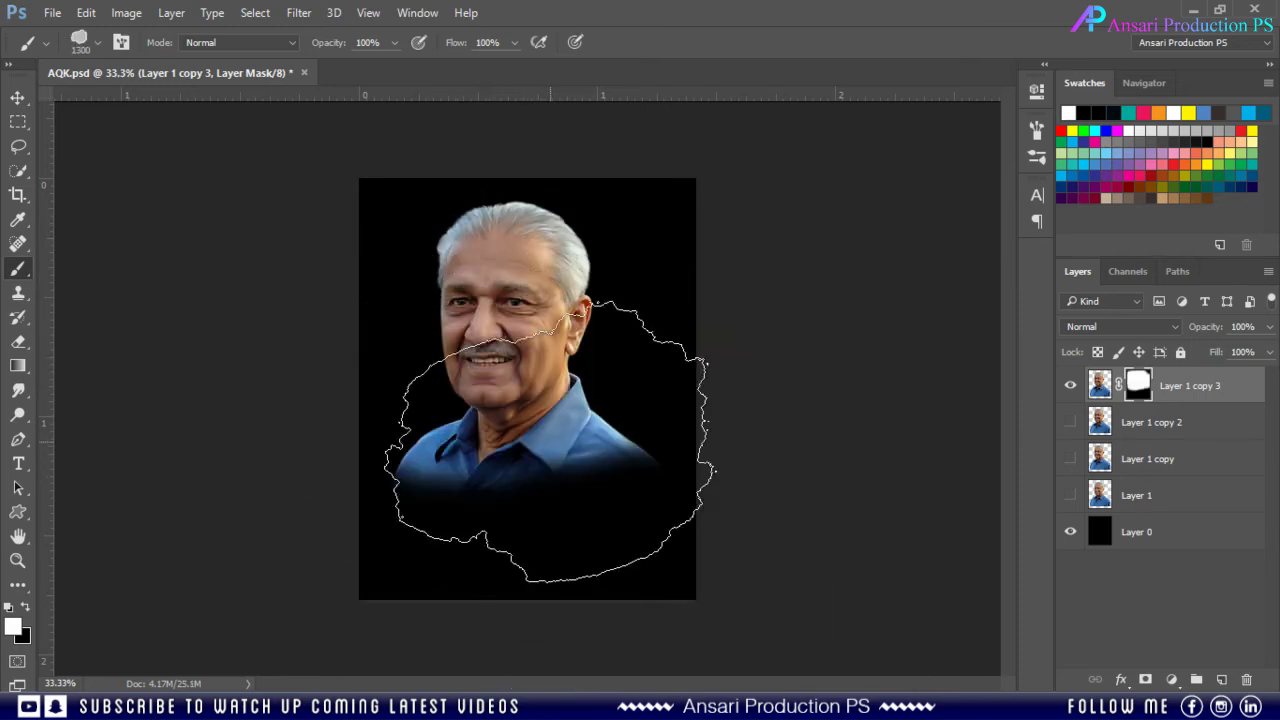
{"action": "key", "text": "bracketleft"}
{"action": "key", "text": "bracketleft"}
{"action": "key", "text": "bracketleft"}
{"action": "mouse_move", "coordinate": [614, 457]}
{"action": "left_mouse_down"}
{"action": "mouse_move", "coordinate": [583, 450]}
{"action": "mouse_move", "coordinate": [579, 477]}
{"action": "left_mouse_up"}
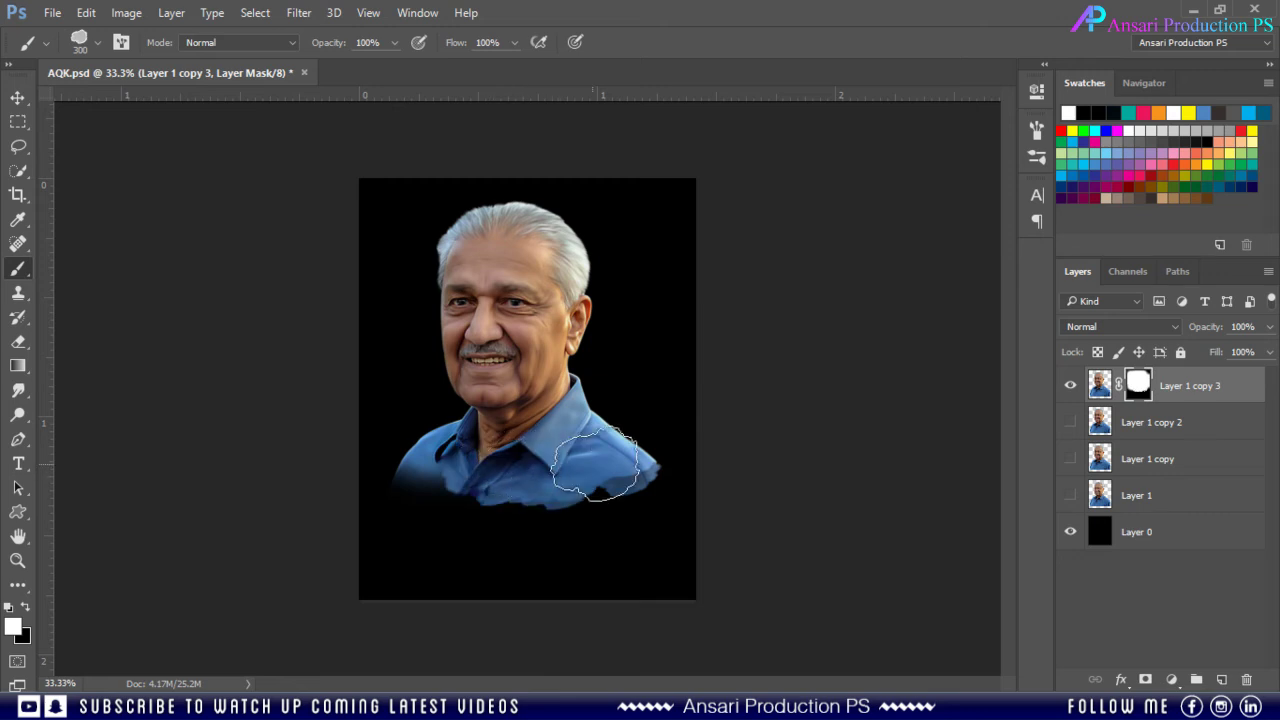
{"action": "right_click", "coordinate": [490, 404]}
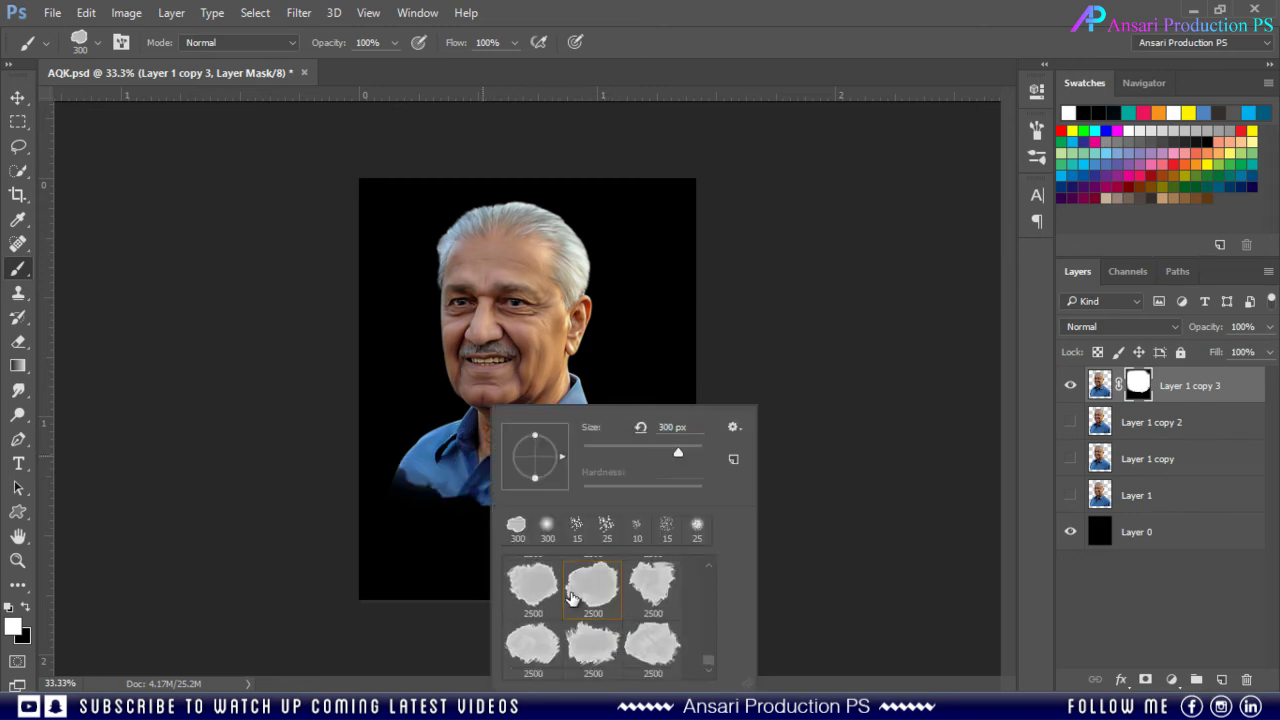
{"action": "double_click", "coordinate": [534, 640]}
{"action": "key", "text": "bracketleft"}
{"action": "key", "text": "bracketleft"}
{"action": "key", "text": "bracketleft"}
{"action": "key", "text": "bracketleft"}
{"action": "key", "text": "bracketleft"}
{"action": "key", "text": "bracketleft"}
{"action": "left_click_drag", "start_coordinate": [634, 471], "coordinate": [432, 478]}
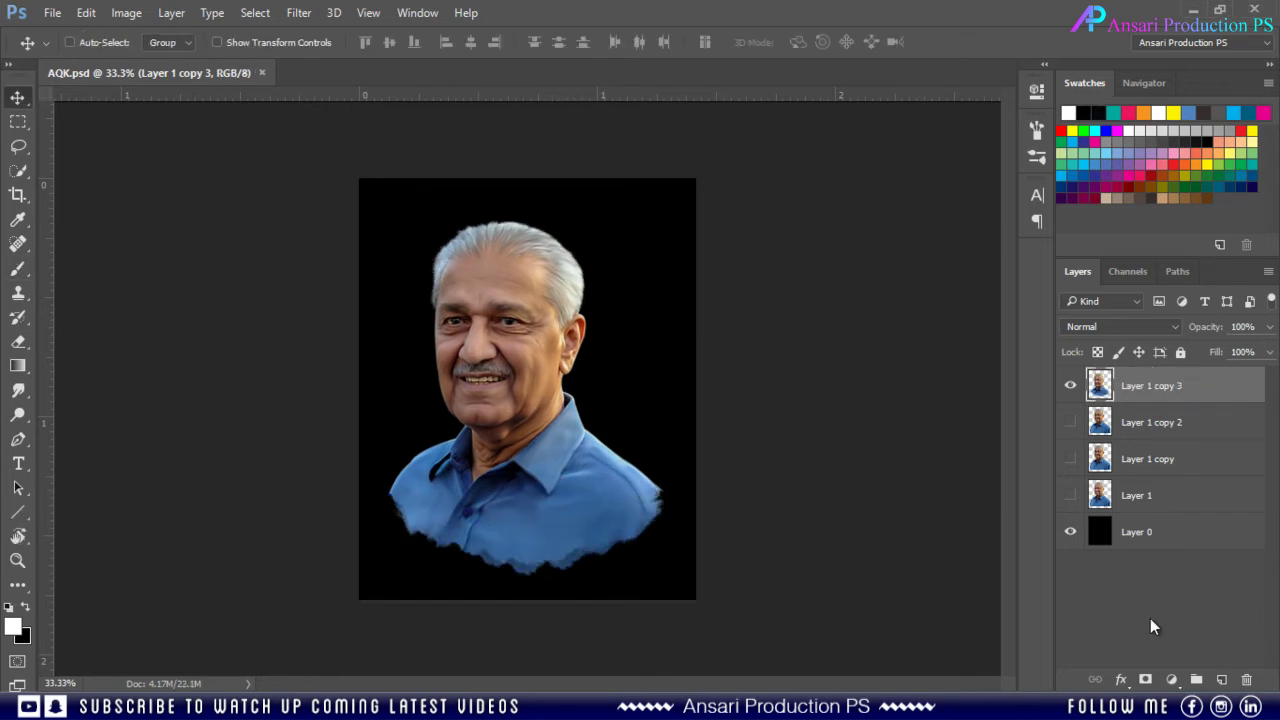
- Add a Selective Color adjustment on the Yellows range, clipped to the portrait layer
{"action": "left_click", "coordinate": [1172, 680]}
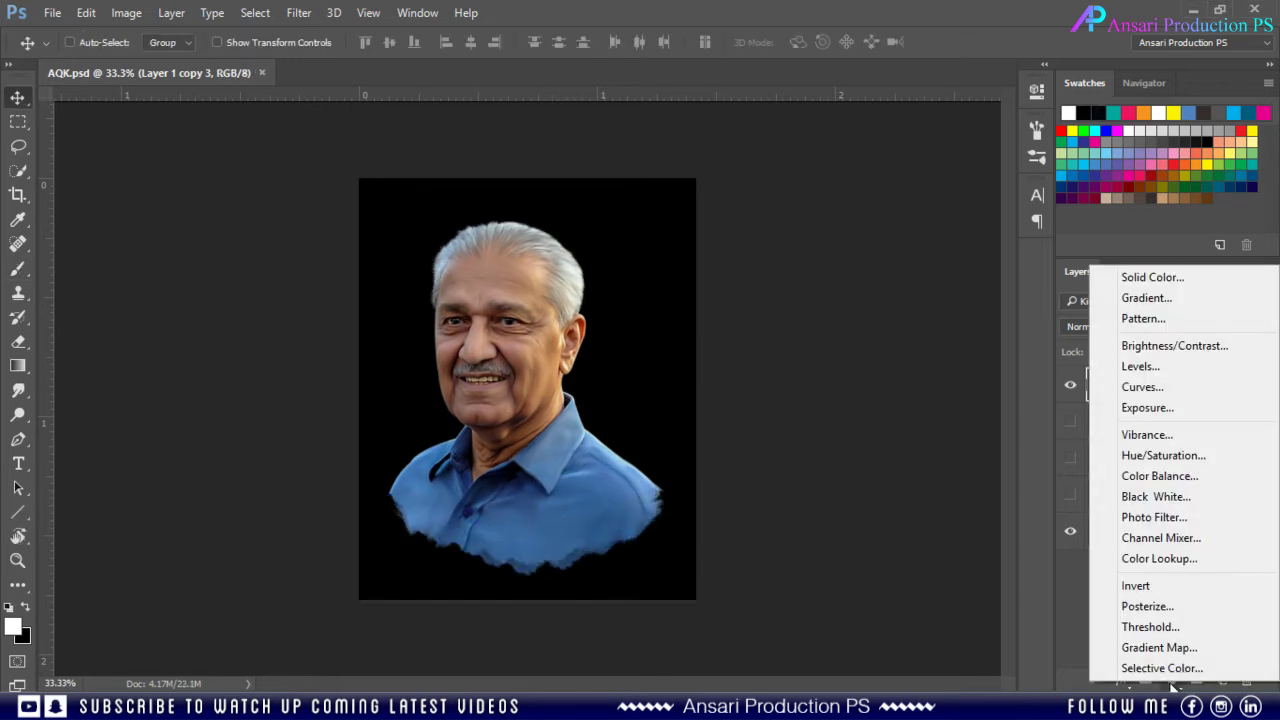
{"action": "left_click", "coordinate": [1150, 666]}
{"action": "left_click", "coordinate": [850, 166]}
{"action": "left_click", "coordinate": [847, 201]}
{"action": "double_click", "coordinate": [18, 560]}
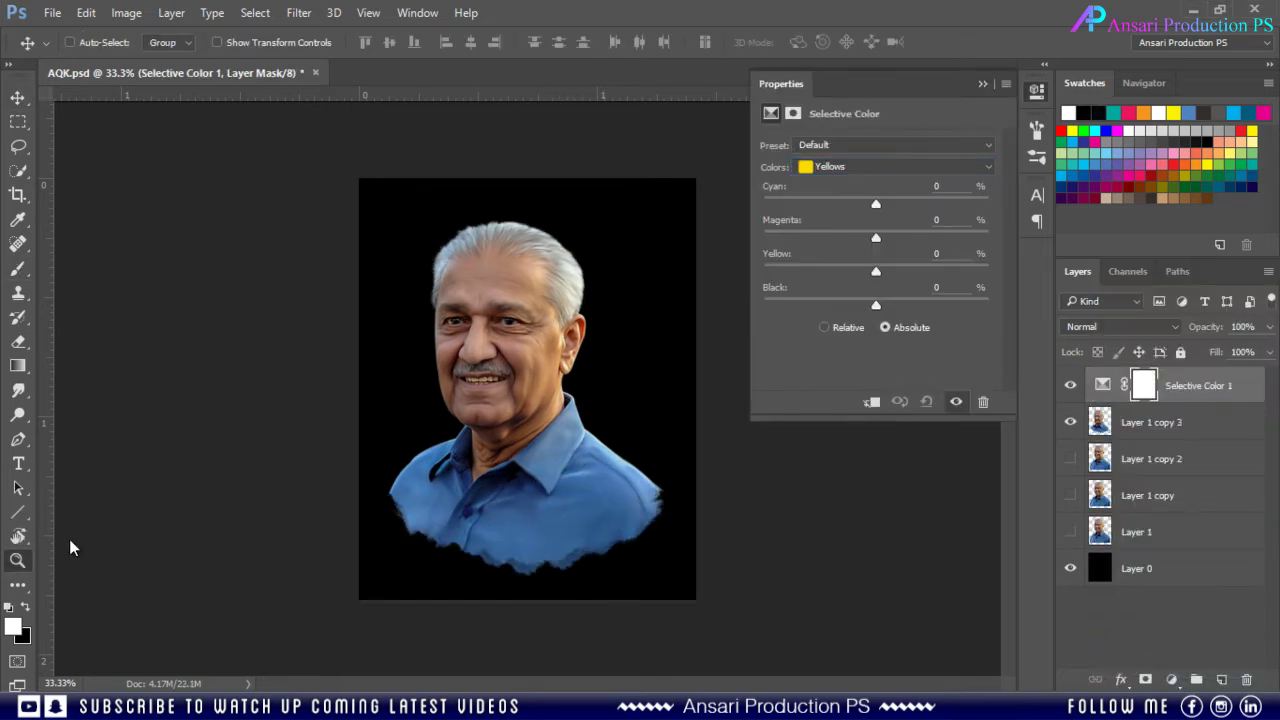
{"action": "left_click", "coordinate": [871, 401]}
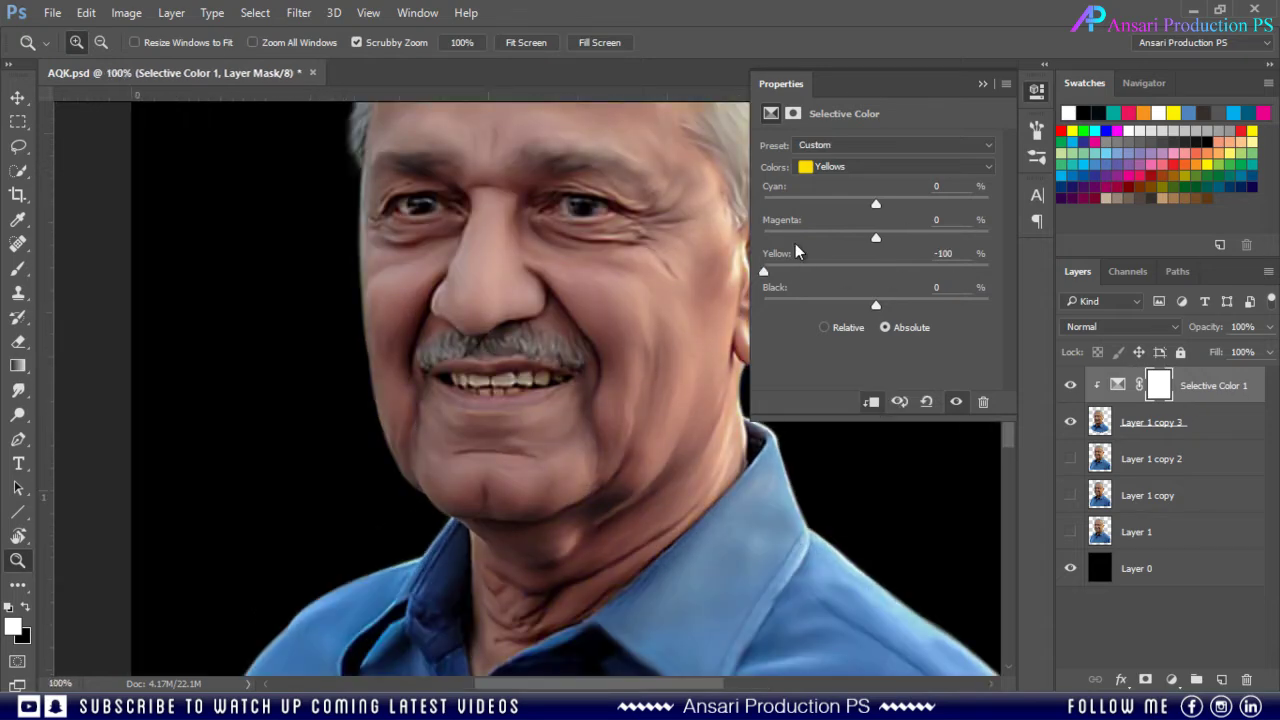
{"action": "left_click", "coordinate": [982, 84]}
- Invert the Selective Color mask and paint over the teeth with a small soft round brush
{"action": "key", "text": "ctrl+i"}
{"action": "key", "text": "b"}
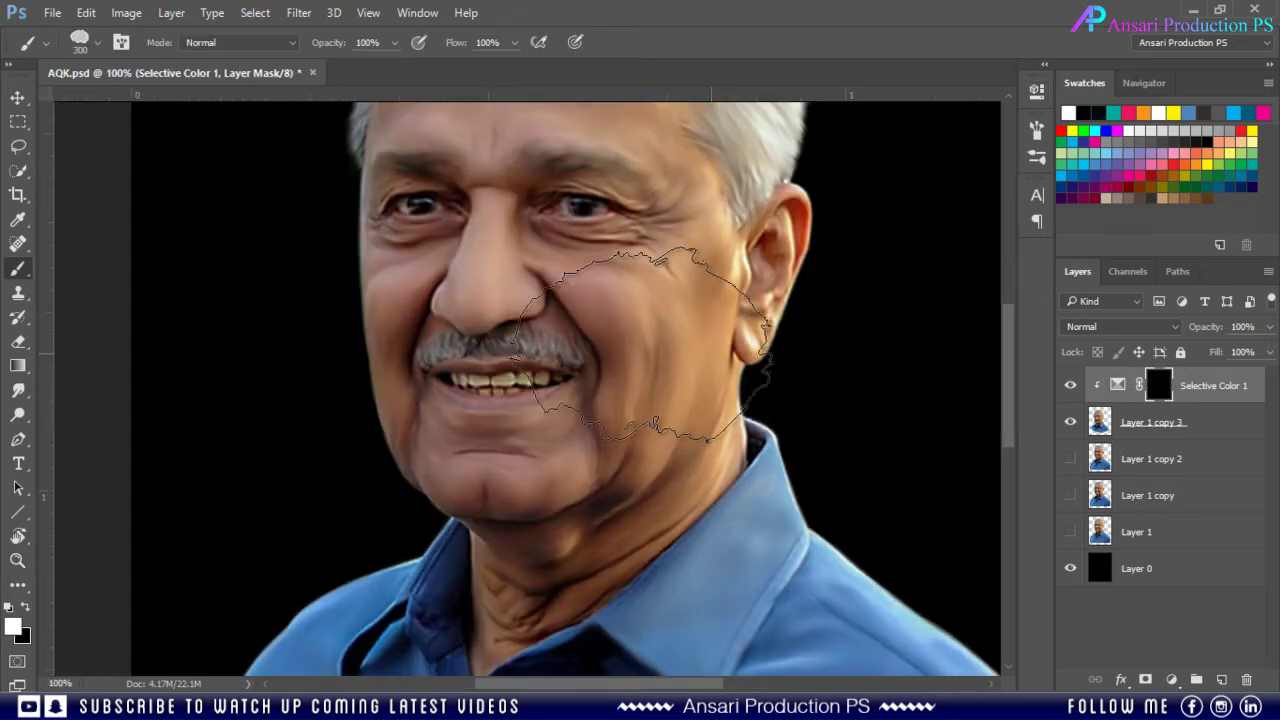
{"action": "right_click", "coordinate": [560, 338]}
{"action": "scroll", "coordinate": [777, 557], "scroll_direction": "up", "scroll_amount": 5}
{"action": "double_click", "coordinate": [777, 557]}
{"action": "key", "text": "bracketleft"}
{"action": "key", "text": "bracketleft"}
{"action": "key", "text": "bracketleft"}
{"action": "scroll", "coordinate": [502, 383], "scroll_direction": "up", "scroll_amount": 2}
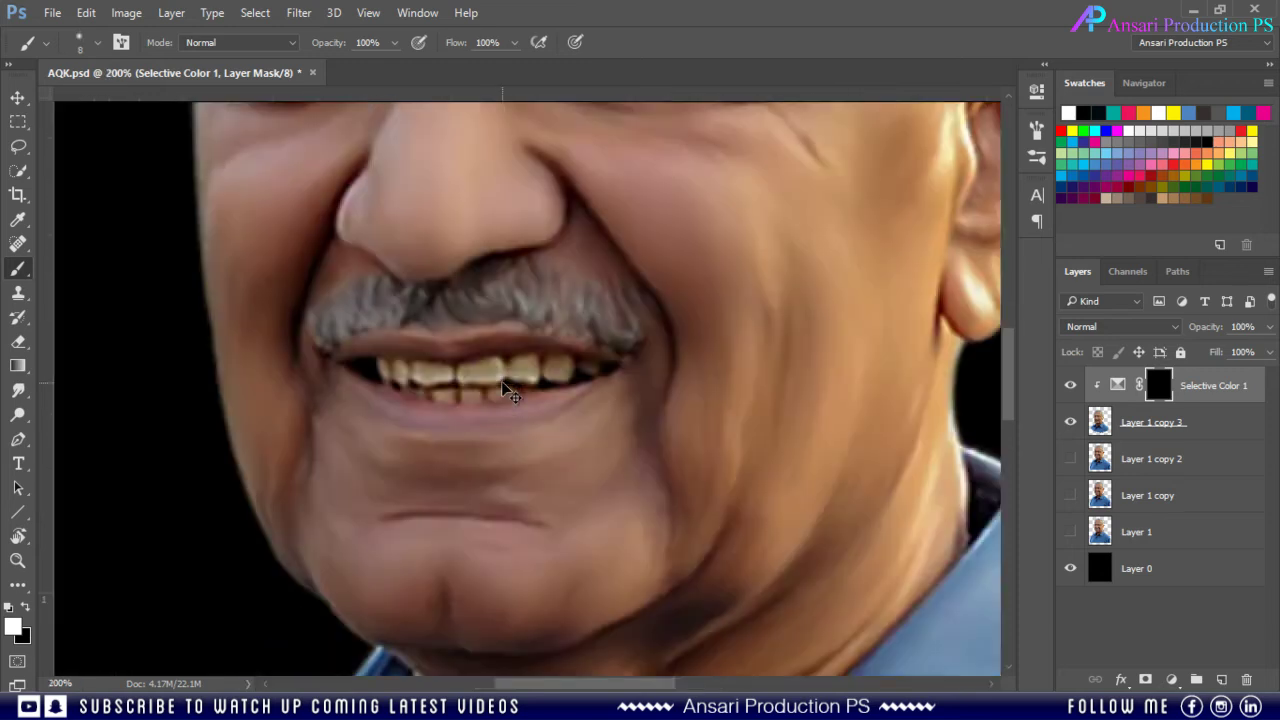
{"action": "scroll", "coordinate": [354, 434], "scroll_direction": "up", "scroll_amount": 2}
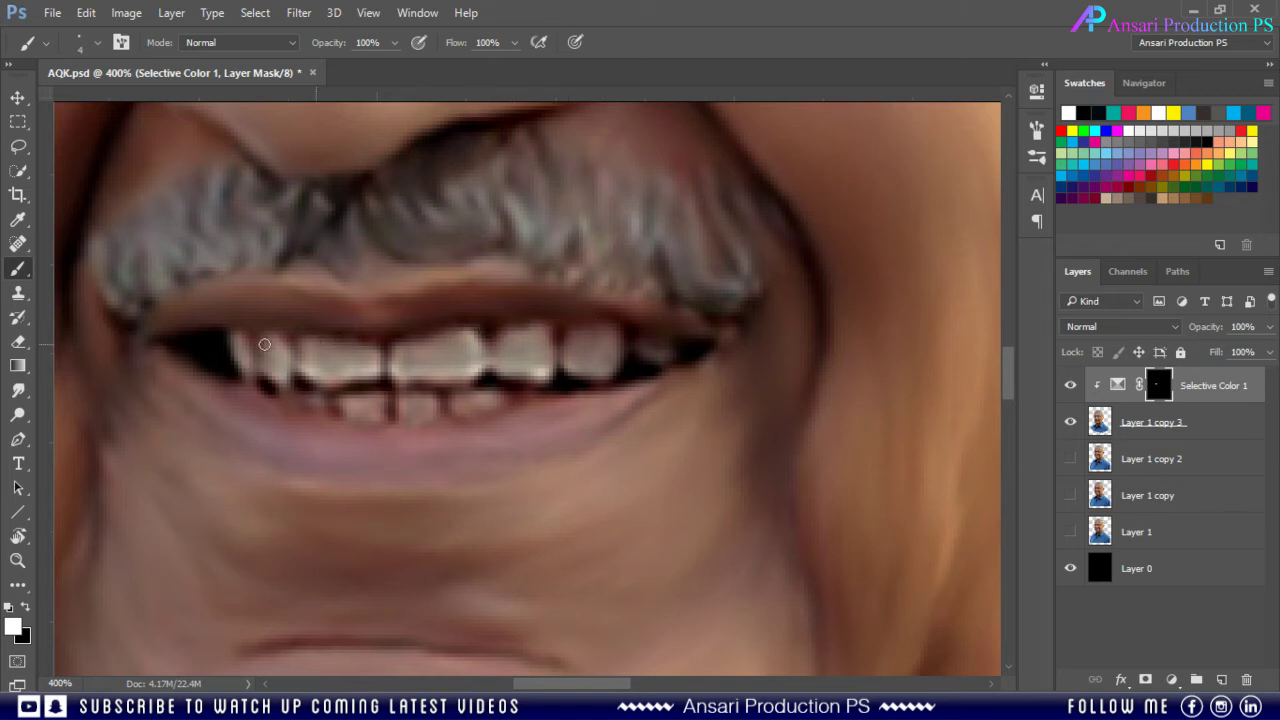
- Add a clipped Levels adjustment with midtones 1.41 and white point 236
{"action": "left_click", "coordinate": [1172, 679]}
{"action": "left_click", "coordinate": [1120, 366]}
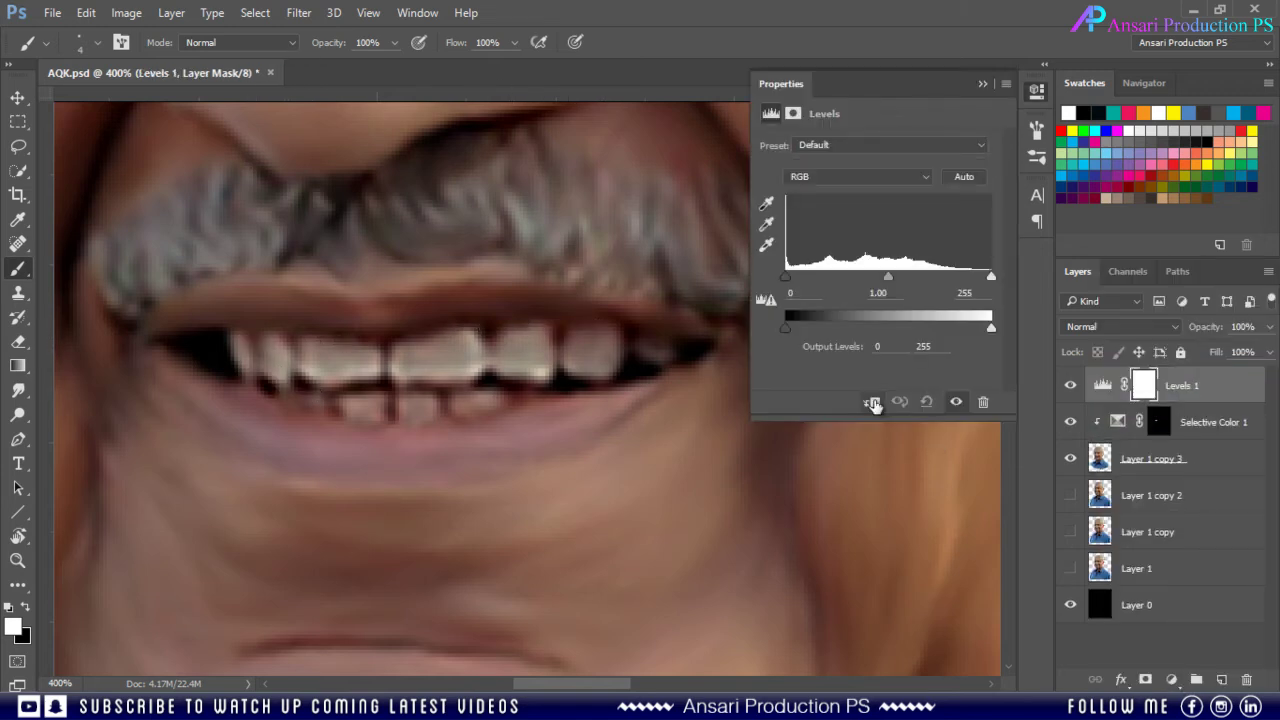
{"action": "left_click", "coordinate": [872, 402]}
{"action": "left_click_drag", "start_coordinate": [886, 277], "coordinate": [862, 276]}
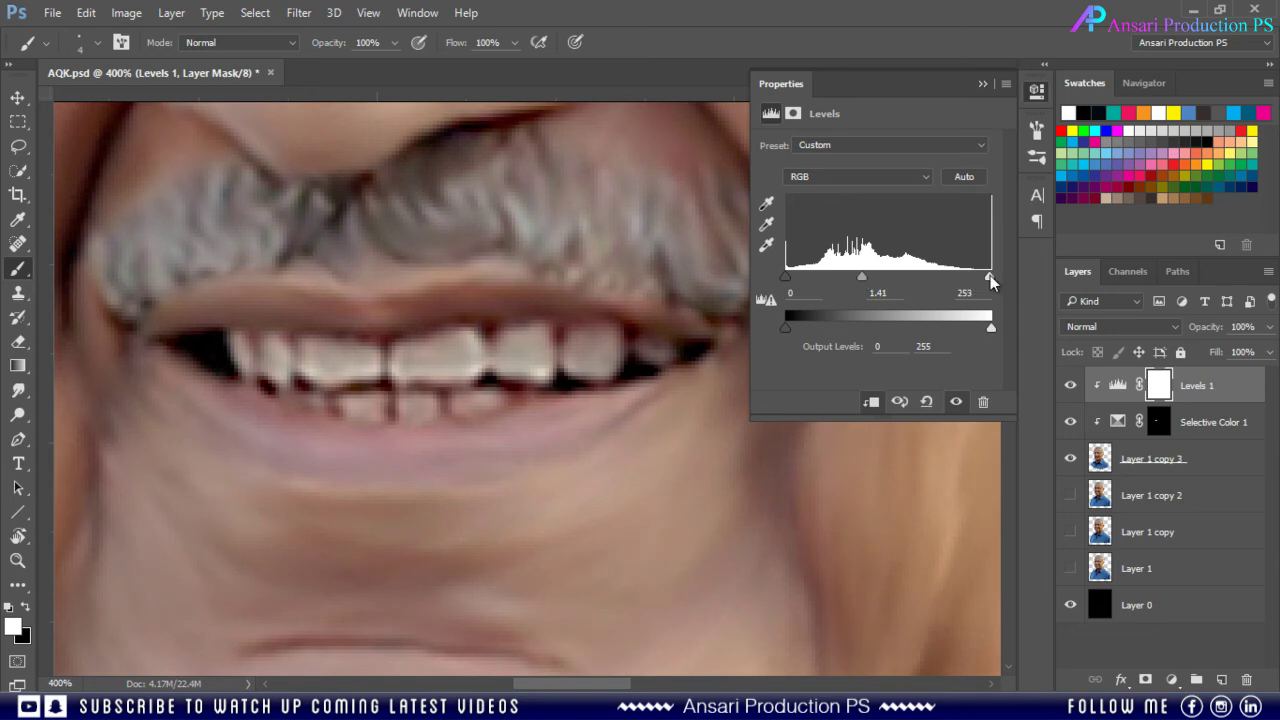
{"action": "left_click_drag", "start_coordinate": [989, 276], "coordinate": [975, 278]}
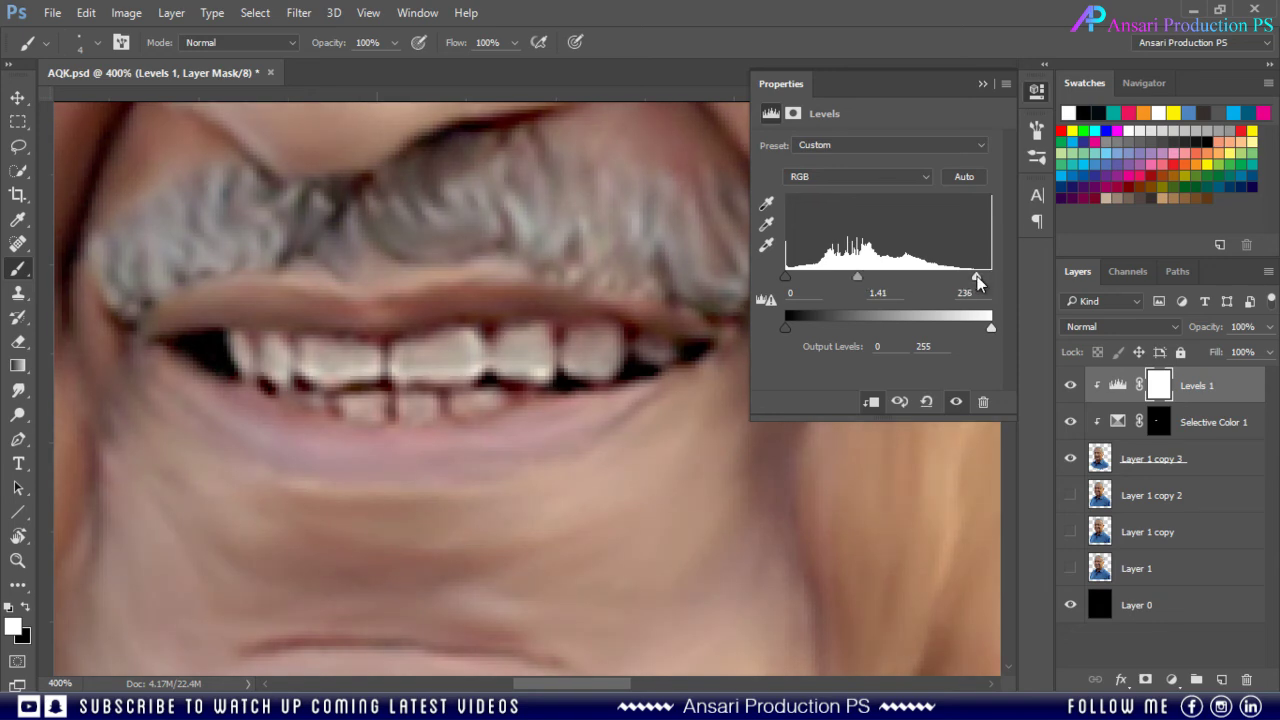
{"action": "left_click", "coordinate": [982, 83]}
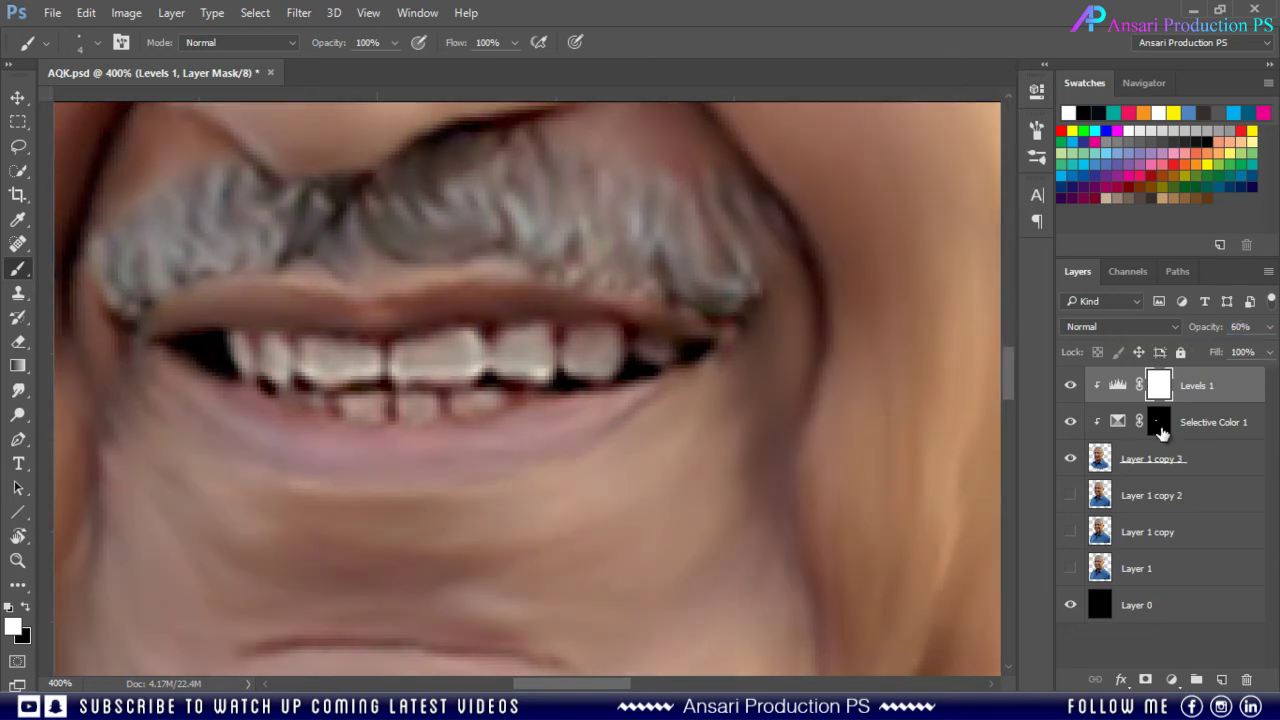
- Copy the teeth mask onto Levels 1, set it to 60% opacity, and add a Curves layer
{"action": "left_click", "coordinate": [1160, 423]}
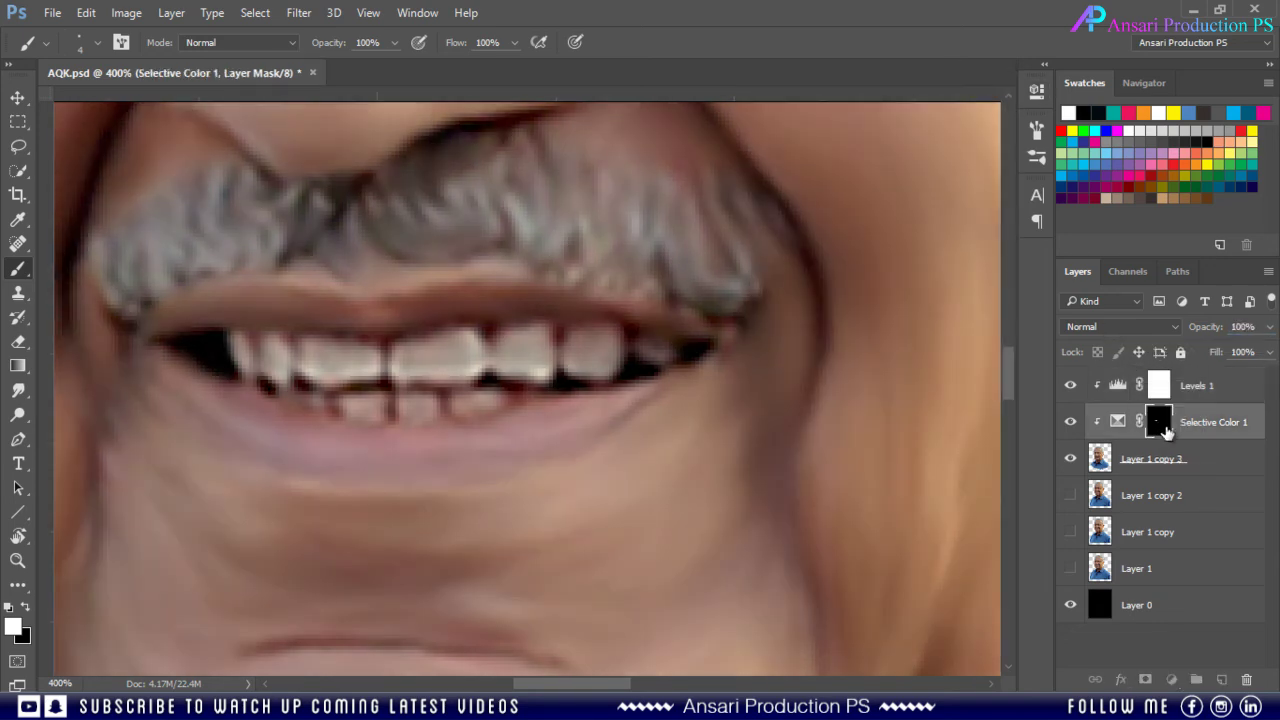
{"action": "left_click_drag", "start_coordinate": [1160, 423], "coordinate": [1158, 385]}
{"action": "key", "text": "Return"}
{"action": "left_click", "coordinate": [1090, 398]}
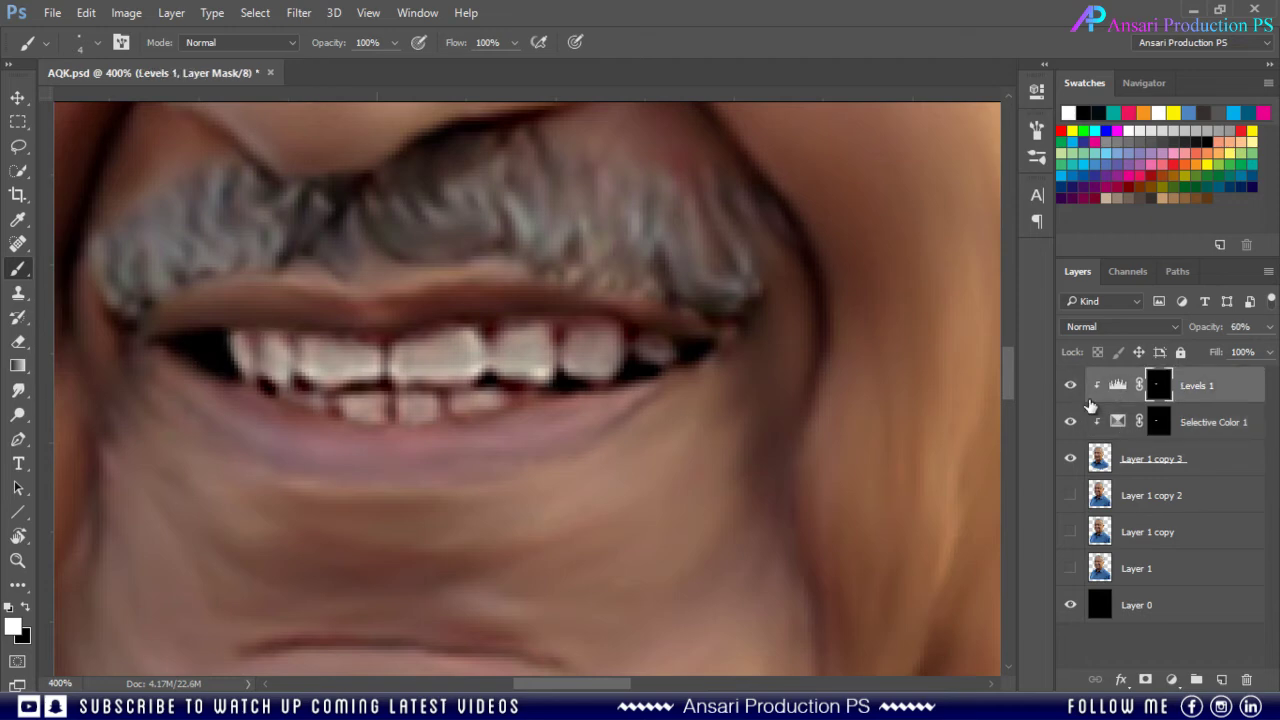
{"action": "key", "text": "ctrl+minus"}
{"action": "key", "text": "ctrl+minus"}
{"action": "key", "text": "ctrl+minus"}
{"action": "key", "text": "ctrl+minus"}
{"action": "left_click", "coordinate": [1172, 679]}
{"action": "left_click", "coordinate": [1150, 390]}
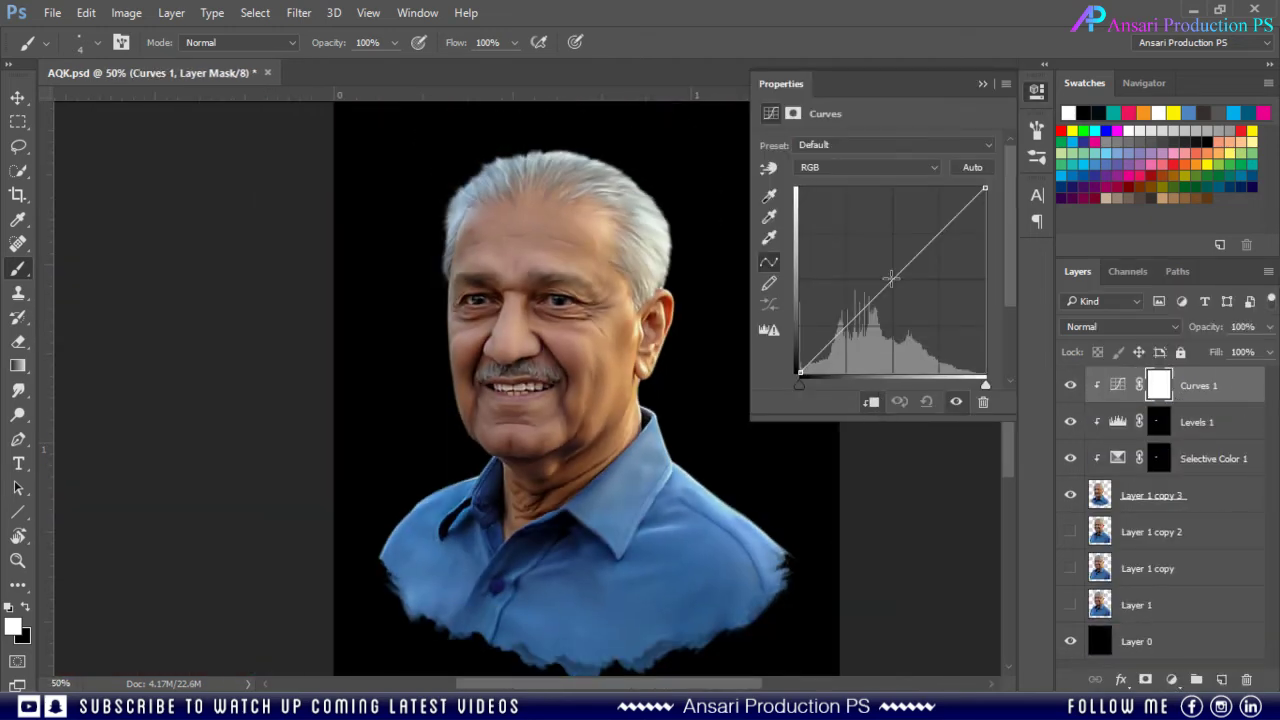
- Raise the Curves 1 curve and limit it with Blend If to lighter underlying tones
{"action": "left_click_drag", "start_coordinate": [890, 278], "coordinate": [858, 198]}
{"action": "left_click", "coordinate": [982, 83]}
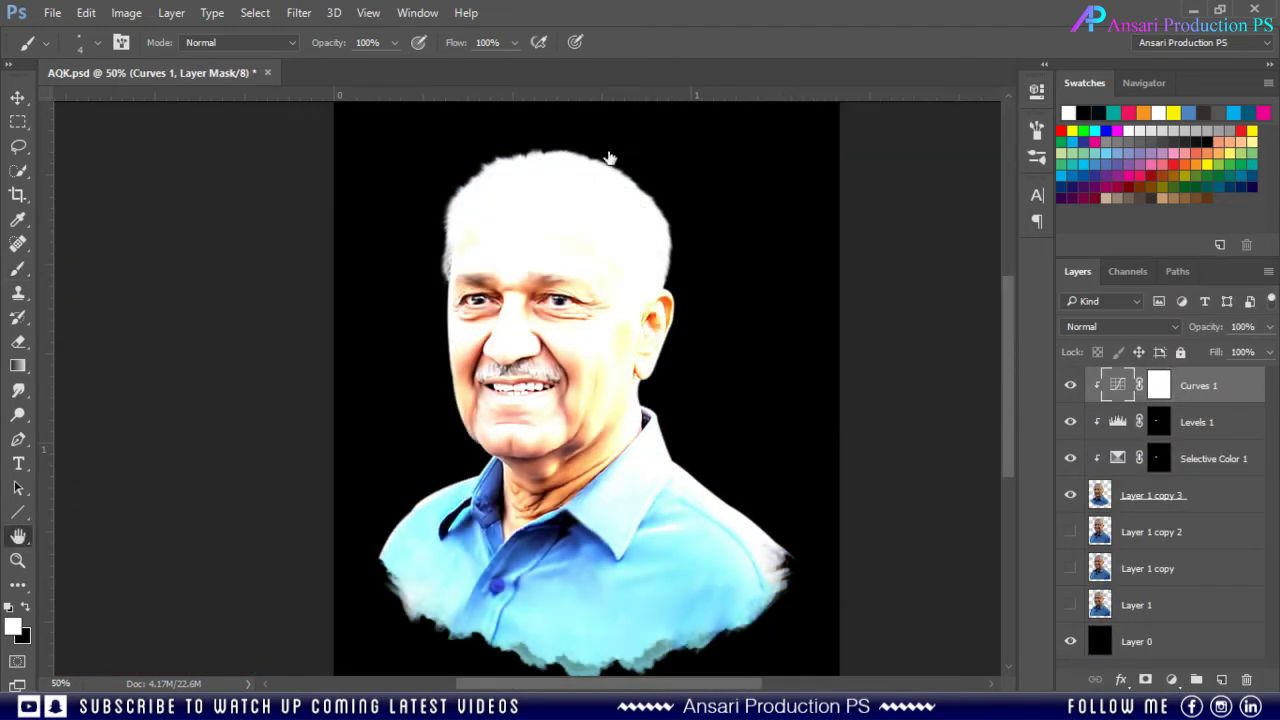
{"action": "double_click", "coordinate": [1235, 385]}
{"action": "left_click_drag", "start_coordinate": [957, 382], "coordinate": [1190, 390]}
{"action": "left_click_drag", "start_coordinate": [1110, 385], "coordinate": [1097, 388]}
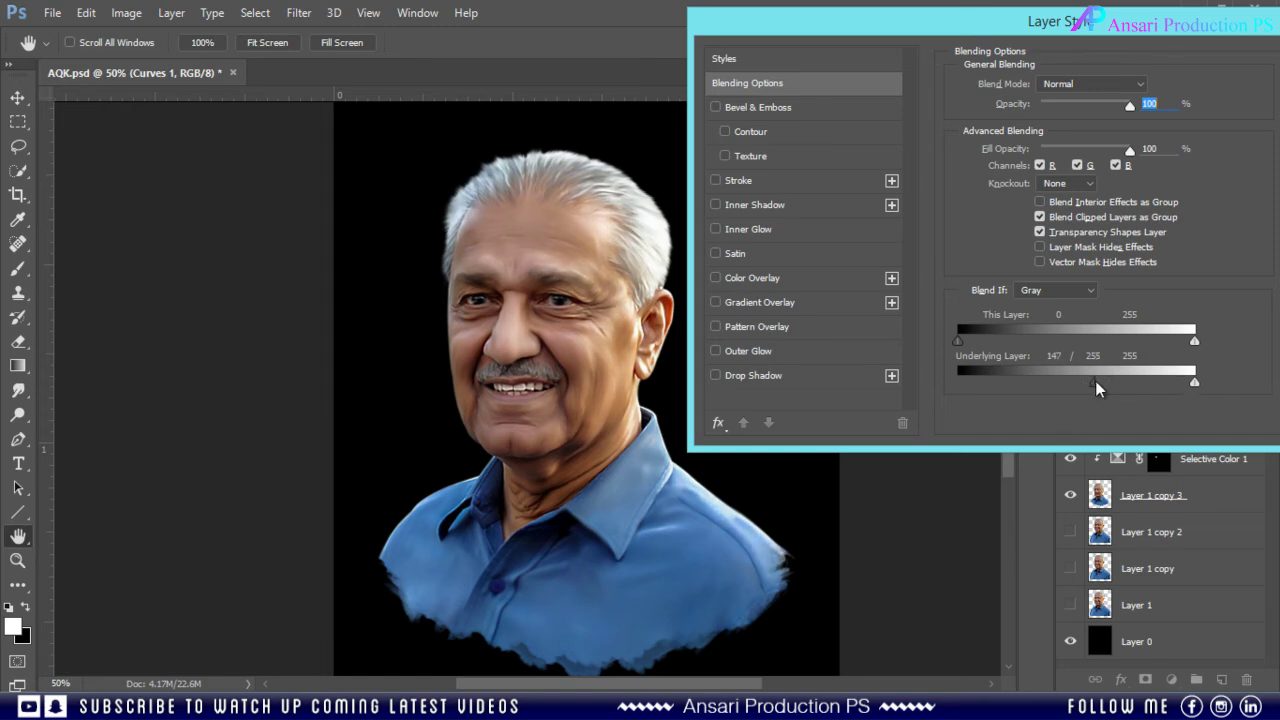
{"action": "key", "text": "Return"}
- Paint the Curves 1 mask to brighten the ear, shoulder edge and face highlights
{"action": "left_click", "coordinate": [1157, 387]}
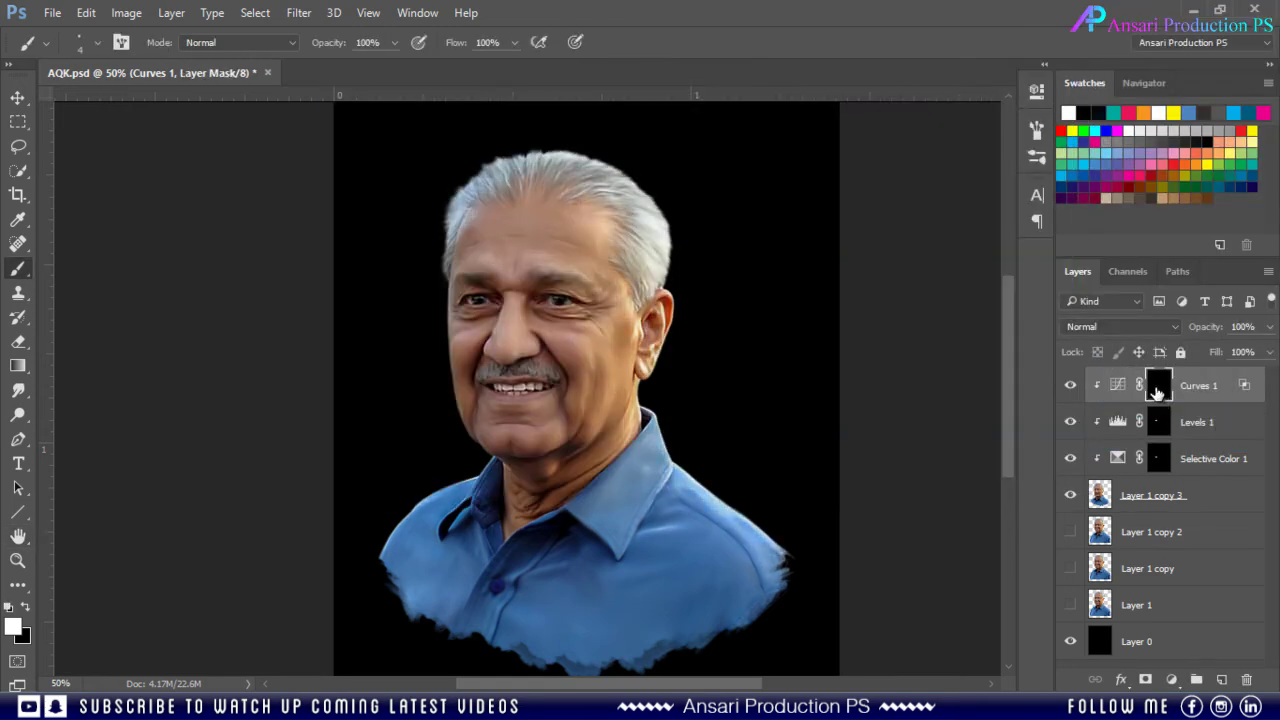
{"action": "scroll", "coordinate": [517, 324], "scroll_direction": "up", "scroll_amount": 1}
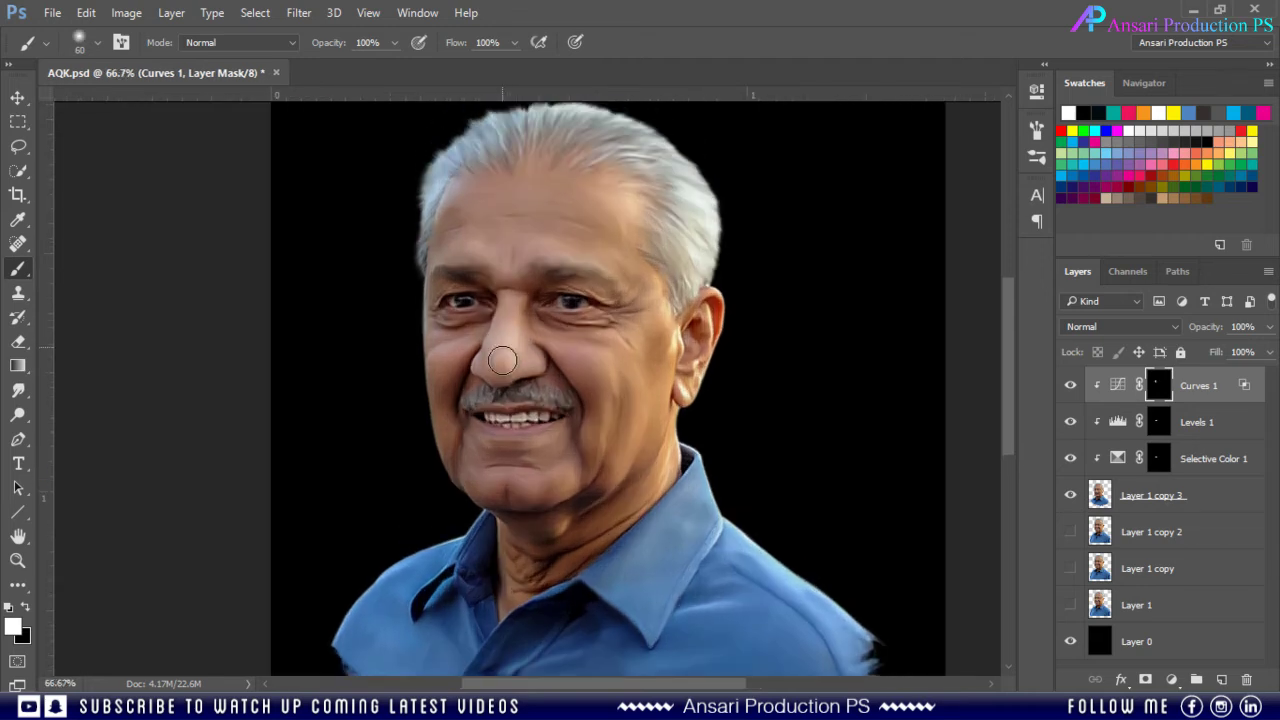
{"action": "left_click_drag", "start_coordinate": [662, 286], "coordinate": [683, 387]}
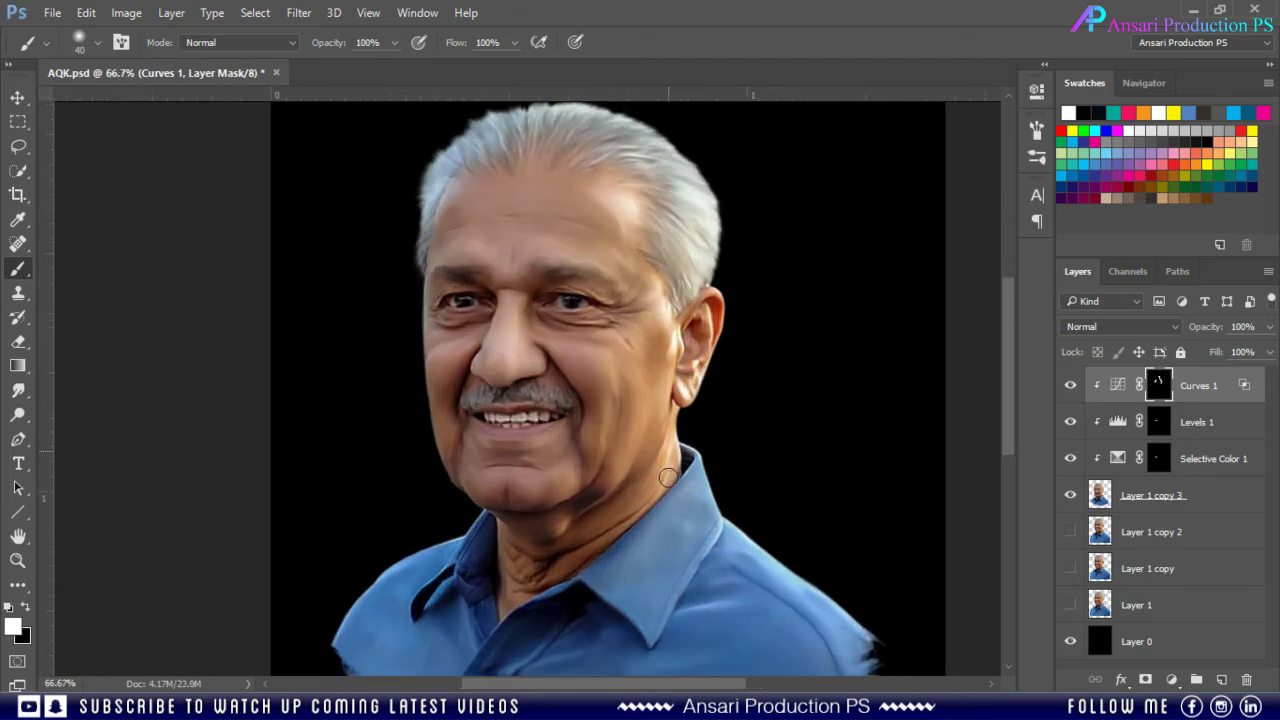
{"action": "key", "text": "bracketright"}
{"action": "left_click_drag", "start_coordinate": [734, 538], "coordinate": [790, 592]}
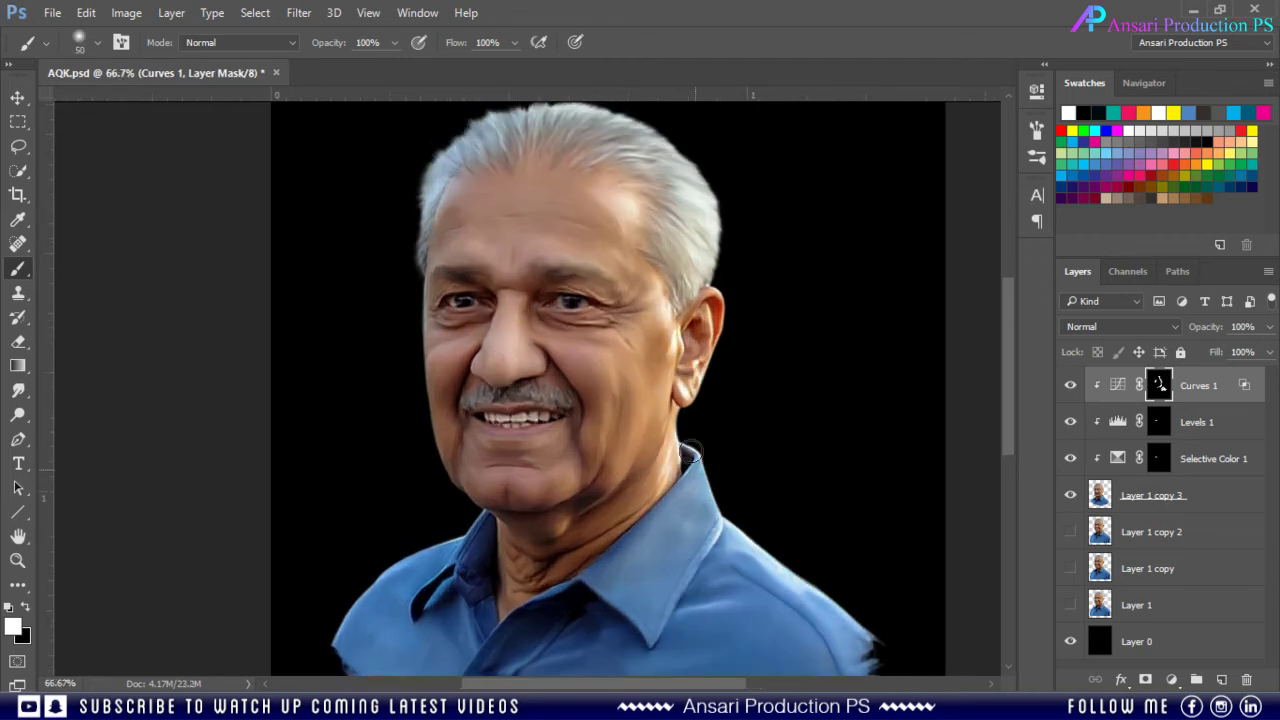
{"action": "left_click_drag", "start_coordinate": [617, 361], "coordinate": [570, 344]}
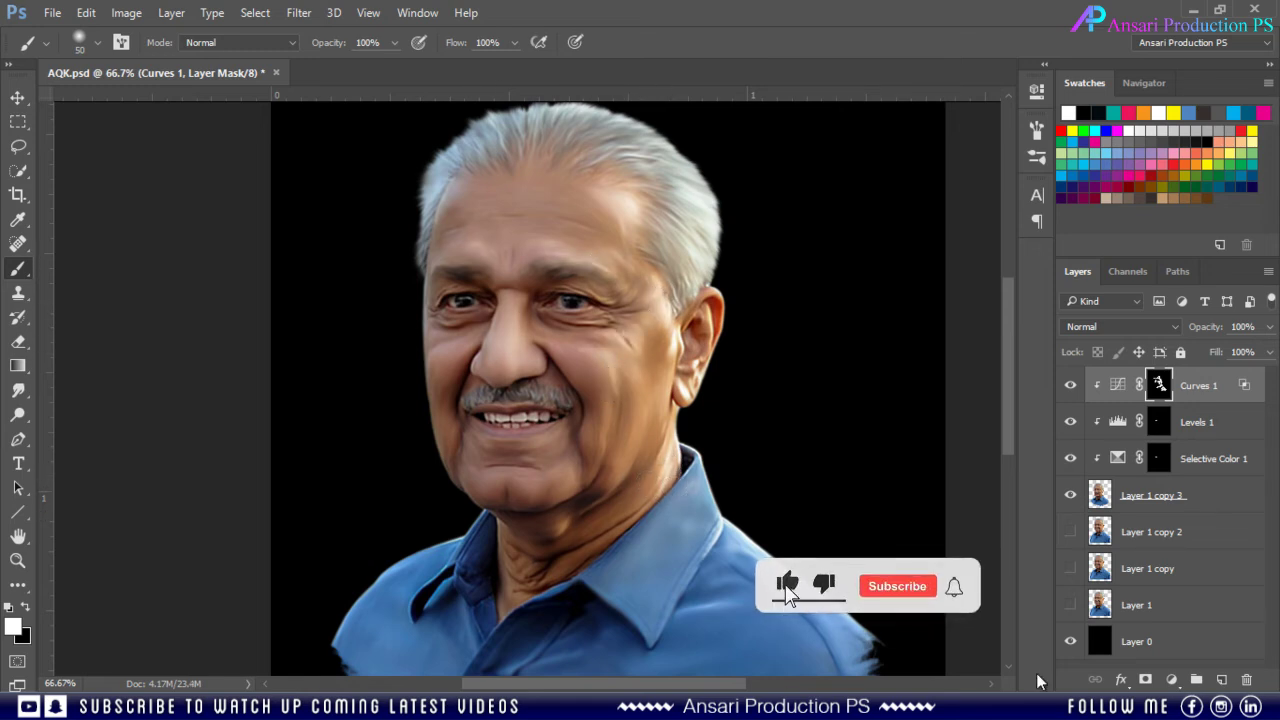
- Add a strongly brightening Curves 2 with Blend If limited to underlying tones 160–255
{"action": "left_click", "coordinate": [1172, 679]}
{"action": "left_click", "coordinate": [1155, 384]}
{"action": "left_click_drag", "start_coordinate": [852, 320], "coordinate": [852, 237]}
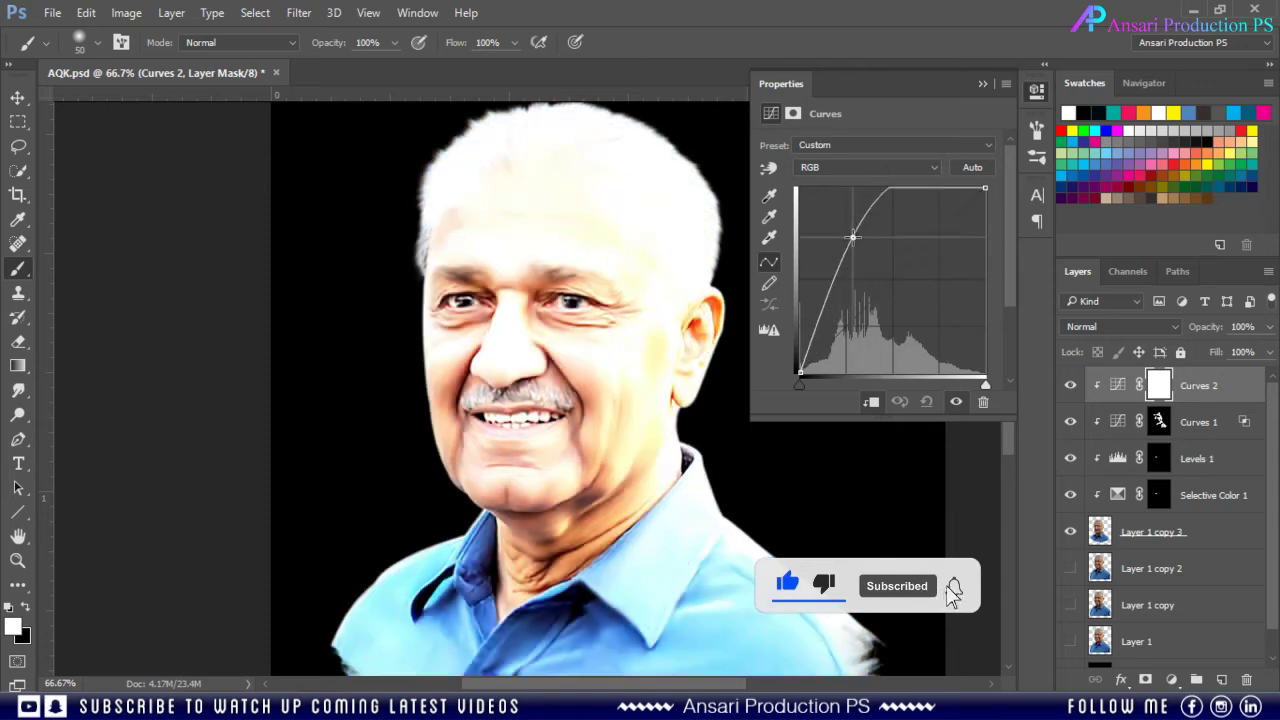
{"action": "double_click", "coordinate": [1235, 385]}
{"action": "left_click_drag", "start_coordinate": [918, 404], "coordinate": [1113, 412]}
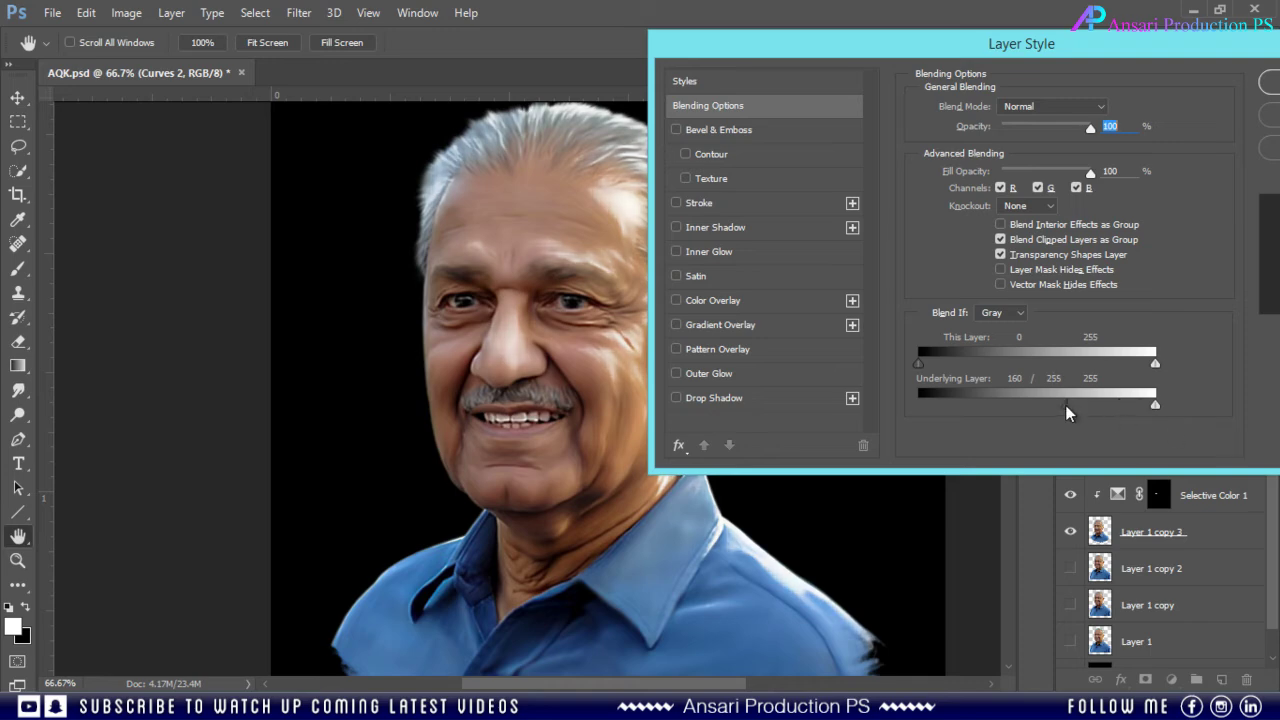
{"action": "left_click", "coordinate": [1114, 106]}
{"action": "left_click", "coordinate": [1160, 385]}
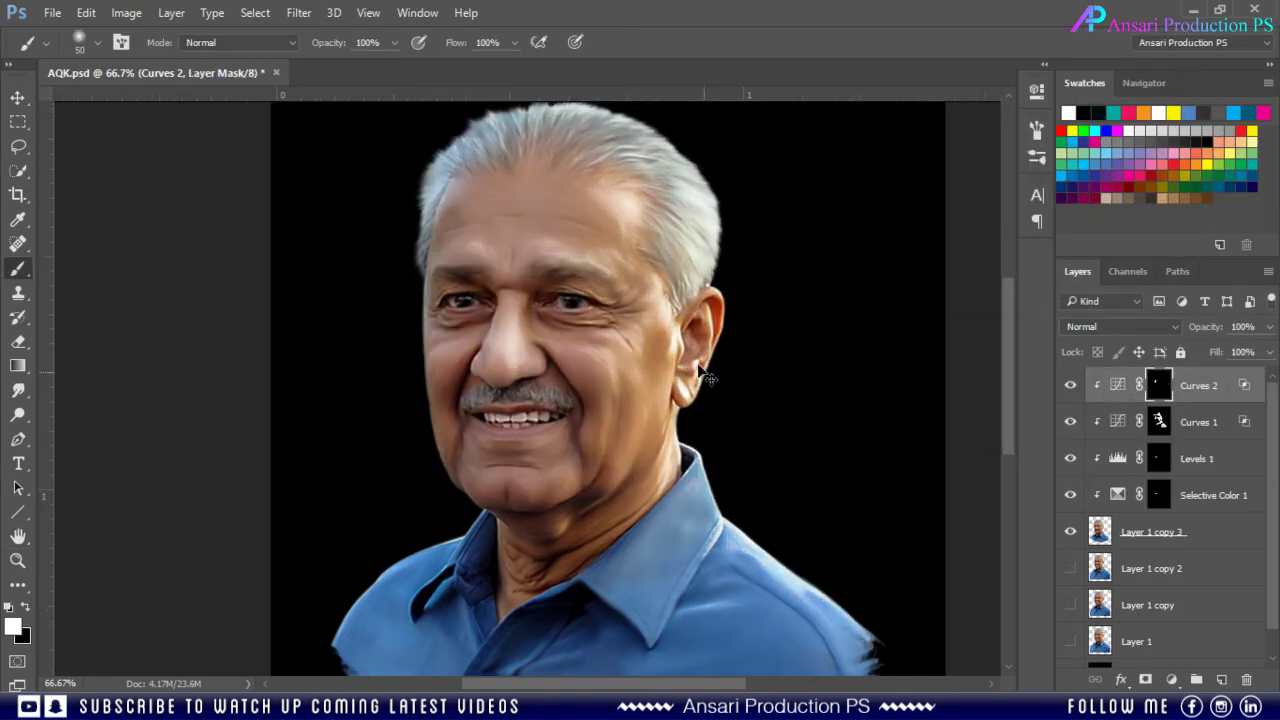
{"action": "key", "text": "ctrl+minus"}
- Switch to the Move tool and hide the black background layer
{"action": "key", "text": "v"}
{"action": "scroll", "coordinate": [1160, 550], "scroll_direction": "down", "scroll_amount": 1}
{"action": "left_click", "coordinate": [1070, 652]}
{"action": "scroll", "coordinate": [1160, 550], "scroll_direction": "up", "scroll_amount": 1}
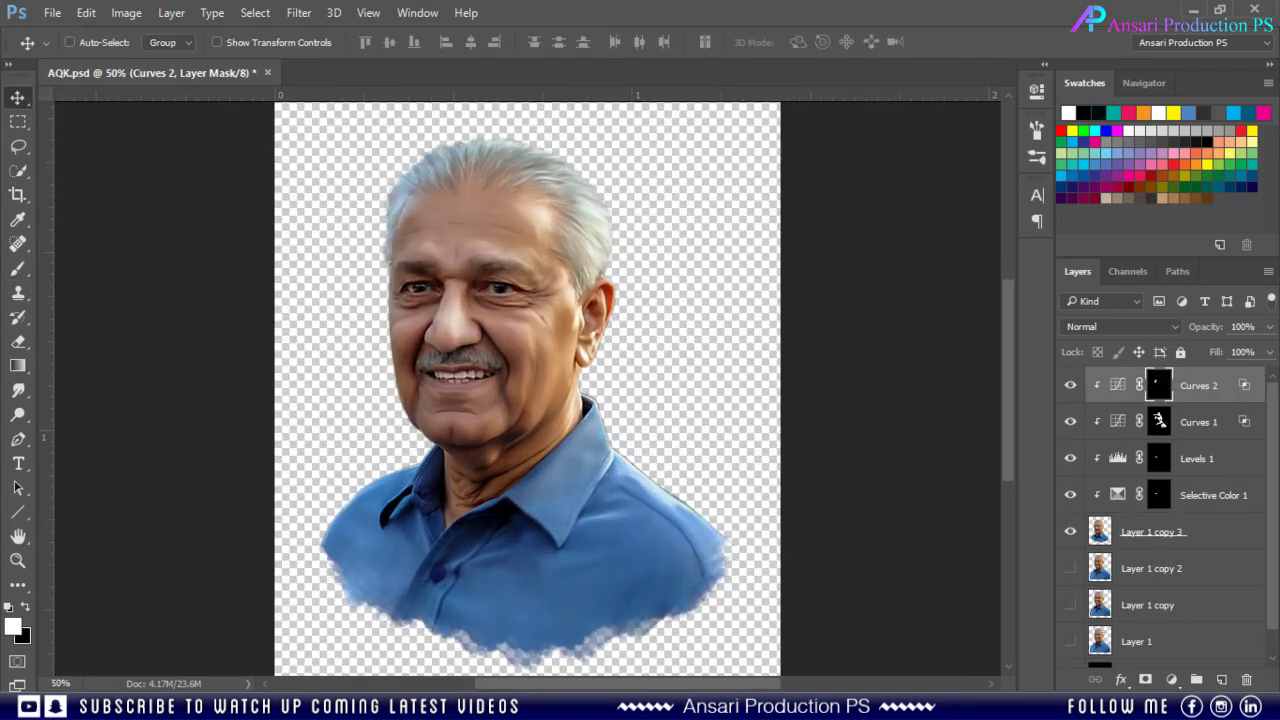
- In the Camera Raw Filter, set Temperature +2, Tint +10, Exposure +0.10, Contrast +20 and a −5 tone value
{"action": "left_click", "coordinate": [299, 12]}
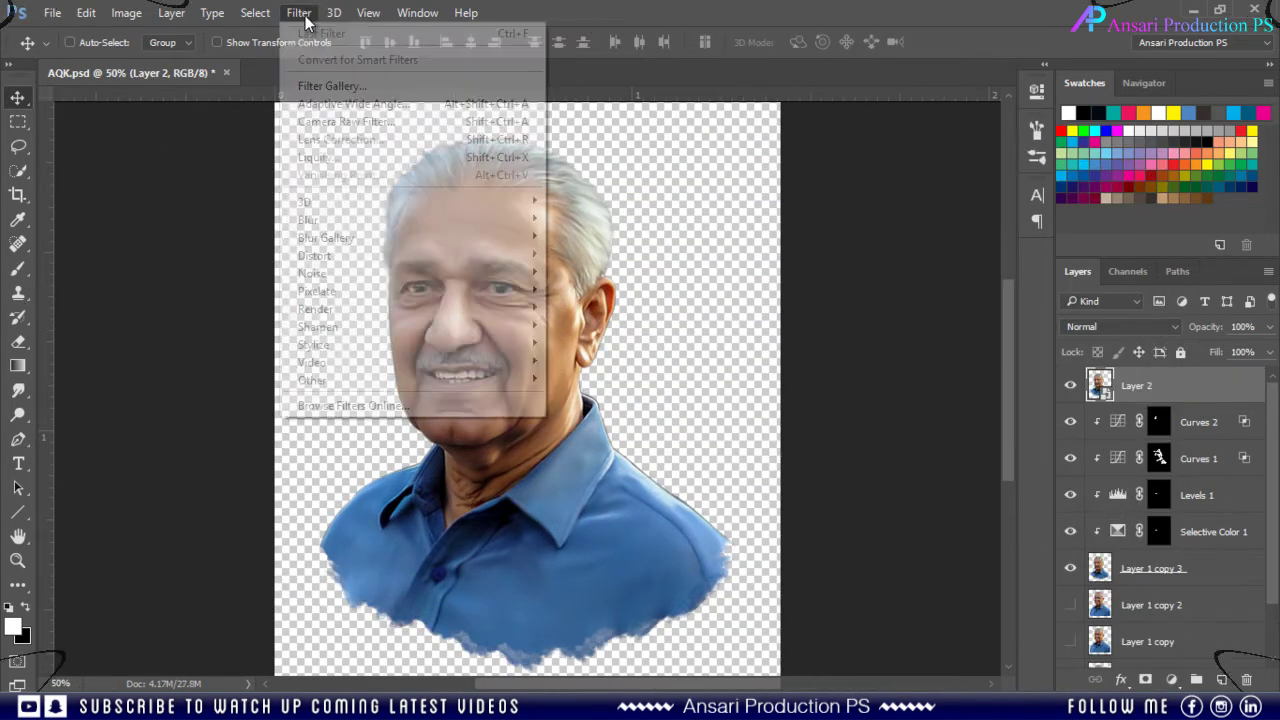
{"action": "left_click", "coordinate": [345, 124]}
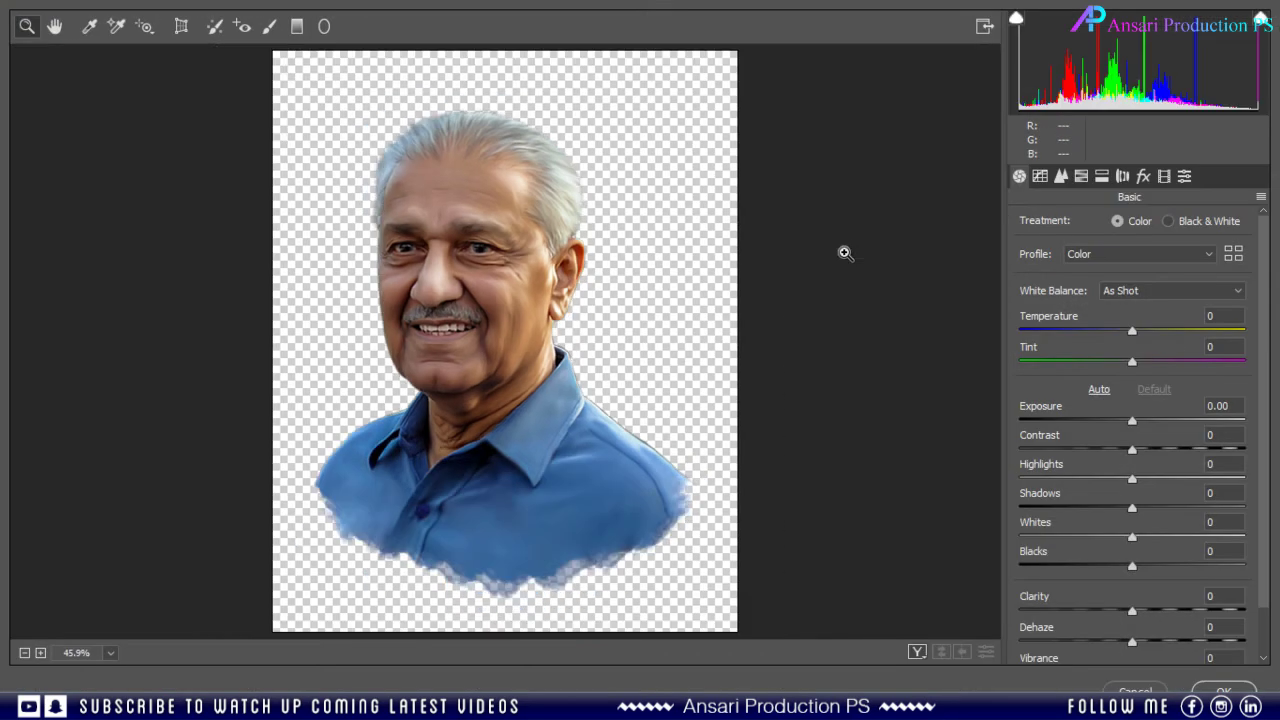
{"action": "type", "text": "2"}
{"action": "key", "text": "Tab"}
{"action": "type", "text": "10"}
{"action": "key", "text": "Tab"}
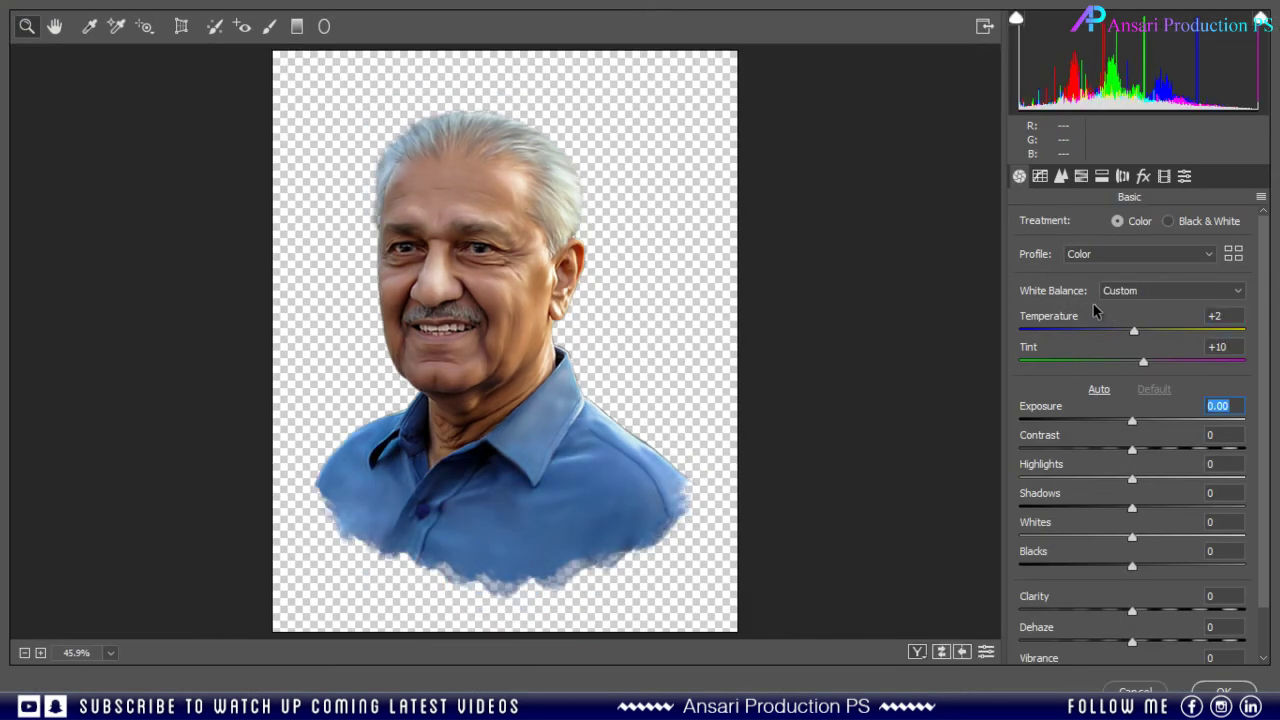
{"action": "key", "text": "Up"}
{"action": "type", "text": "20"}
{"action": "key", "text": "Tab"}
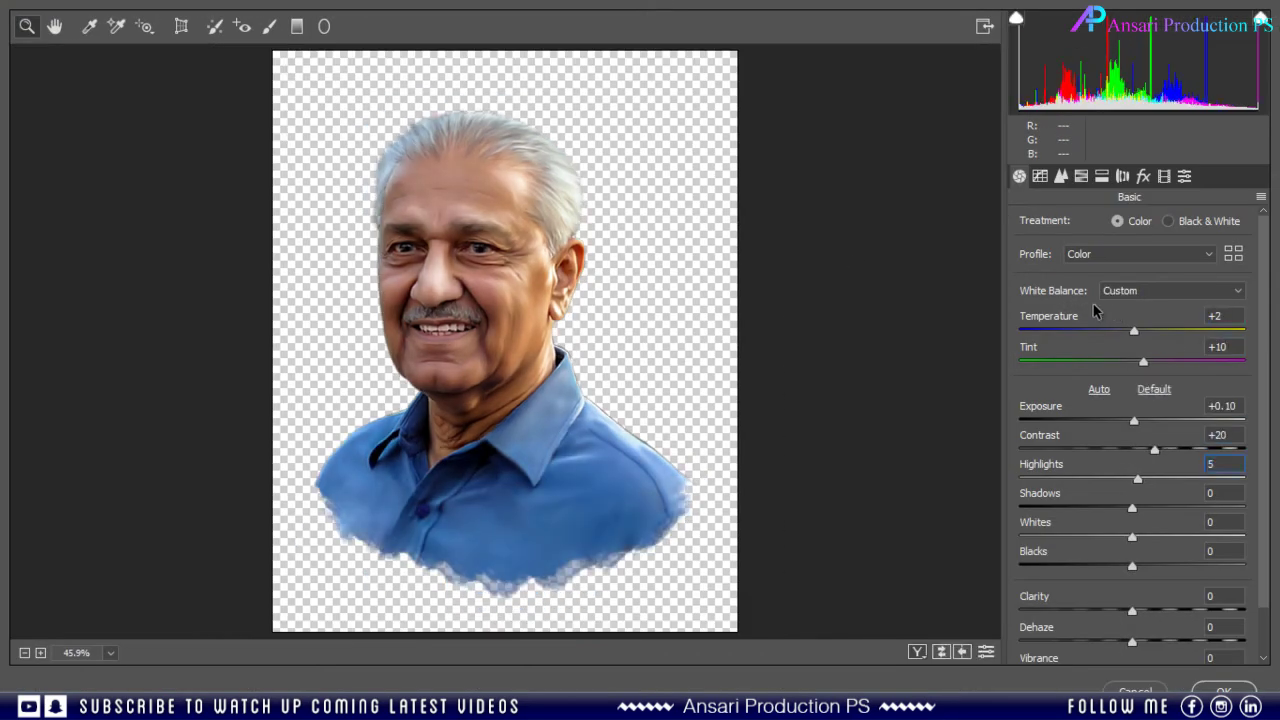
{"action": "key", "text": "Tab"}
{"action": "type", "text": "-5"}
{"action": "key", "text": "Tab"}
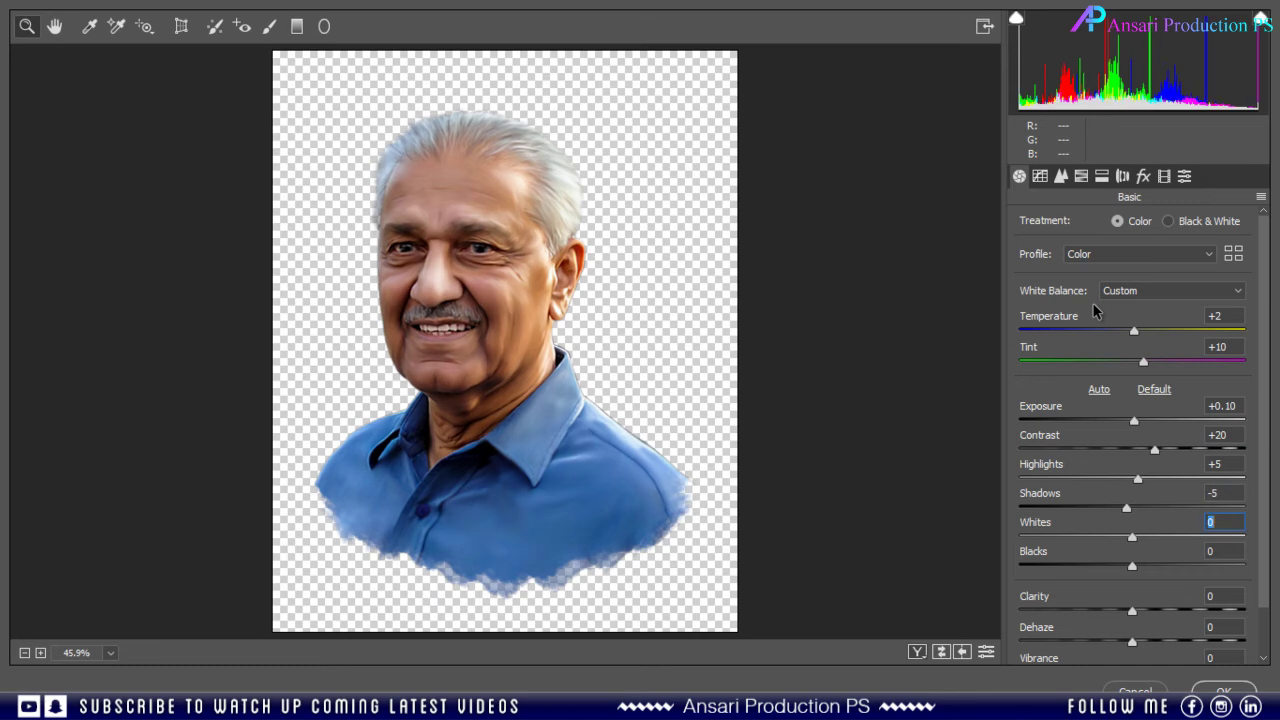
- Set Clarity +15, Dehaze +15, Vibrance 20, adjust sharpening, and apply the Camera Raw filter
{"action": "key", "text": "Tab"}
{"action": "type", "text": "15"}
{"action": "key", "text": "Tab"}
{"action": "type", "text": "15"}
{"action": "key", "text": "Tab"}
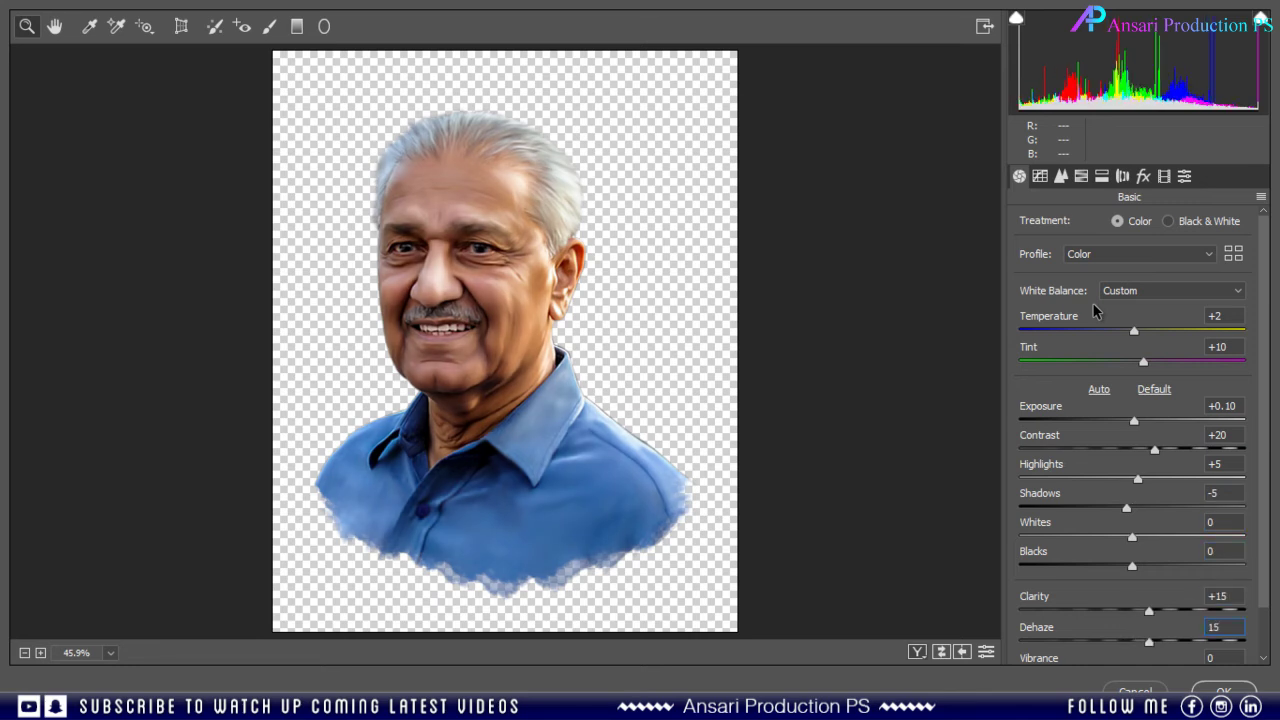
{"action": "type", "text": "20"}
{"action": "key", "text": "Tab"}
{"action": "left_click", "coordinate": [1061, 176]}
{"action": "type", "text": "15"}
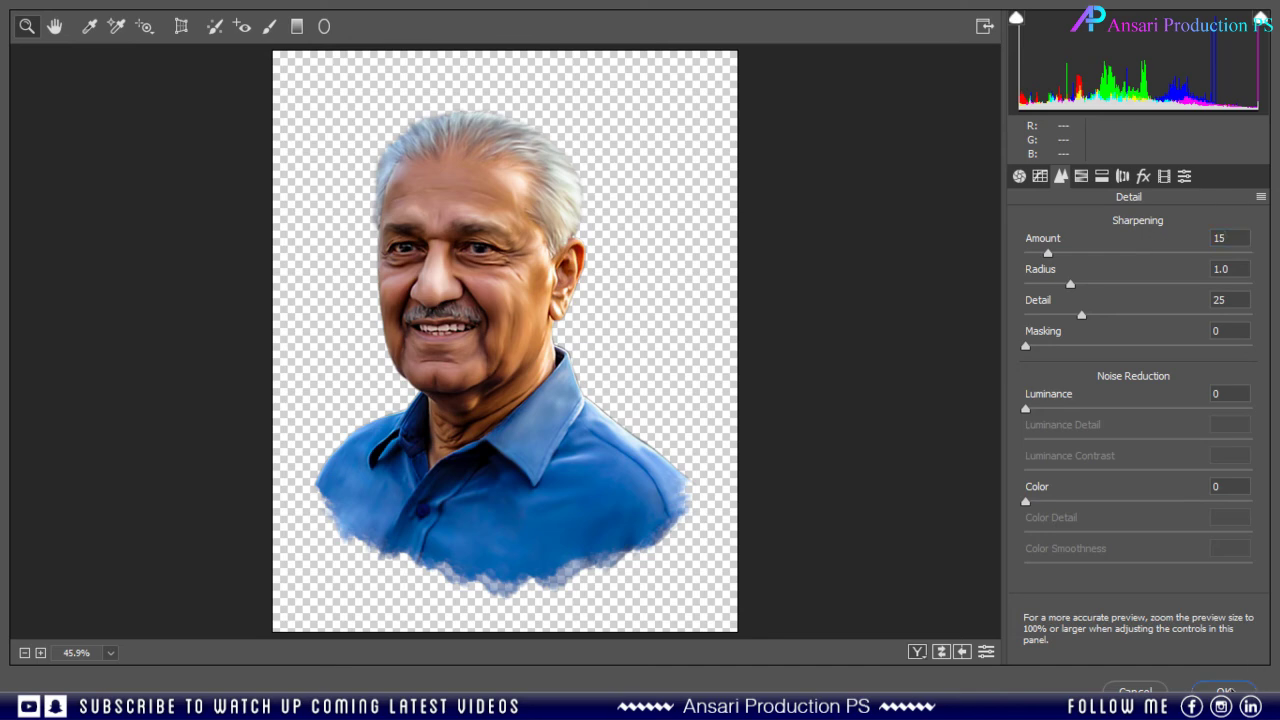
{"action": "key", "text": "Return"}
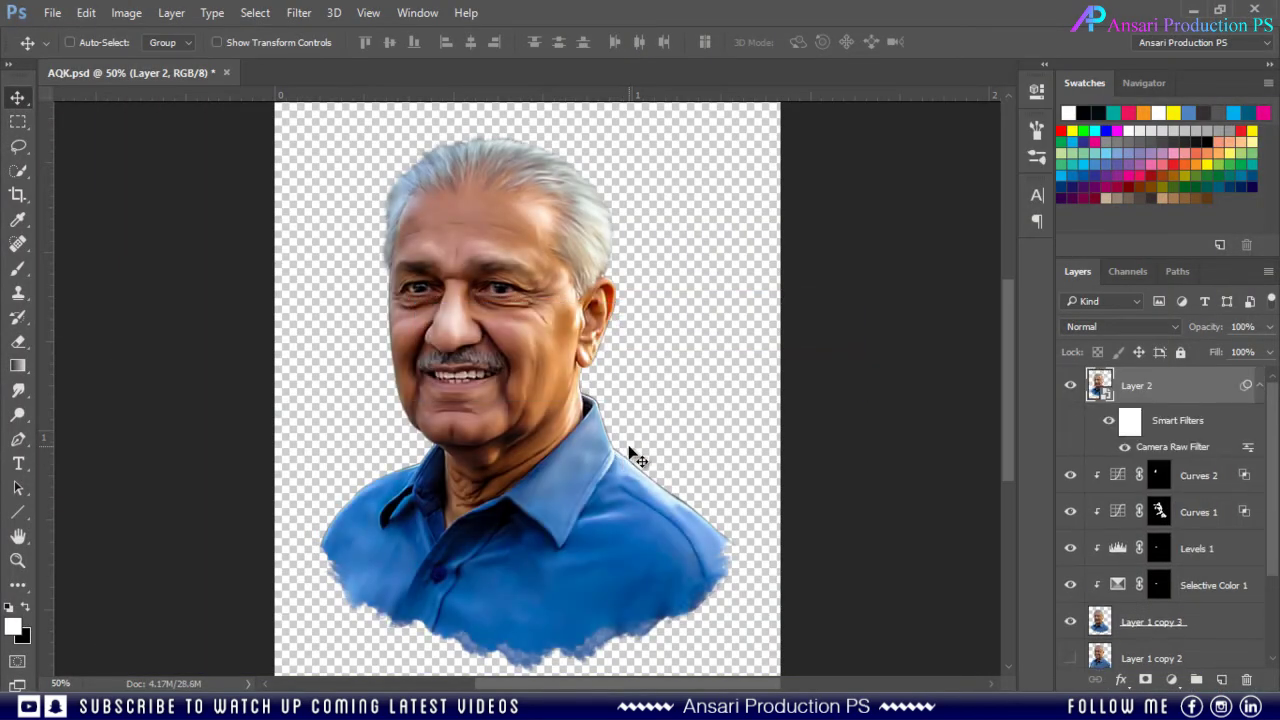
- Collapse Layer 2's smart filters and make the black background layer visible again
{"action": "left_click", "coordinate": [1261, 386]}
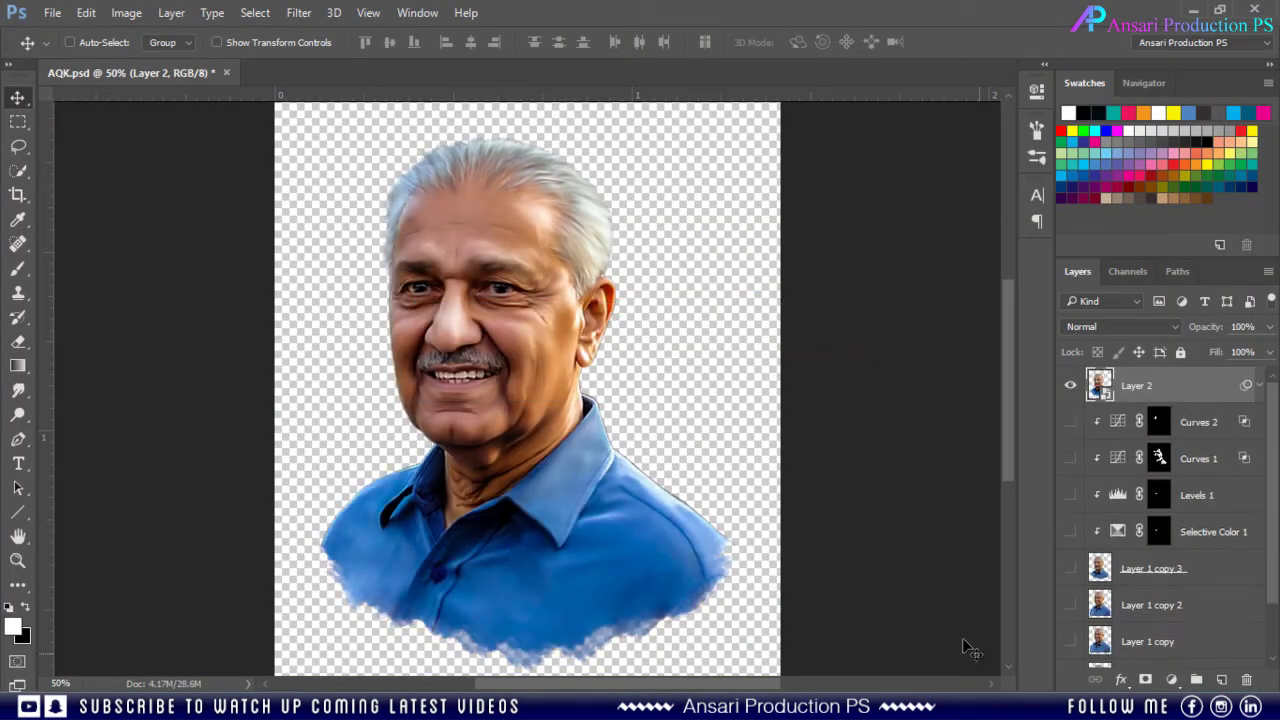
{"action": "key", "text": "ctrl+shift+alt+n"}
{"action": "scroll", "coordinate": [1160, 520], "scroll_direction": "down", "scroll_amount": 5}
{"action": "left_click", "coordinate": [1070, 651]}
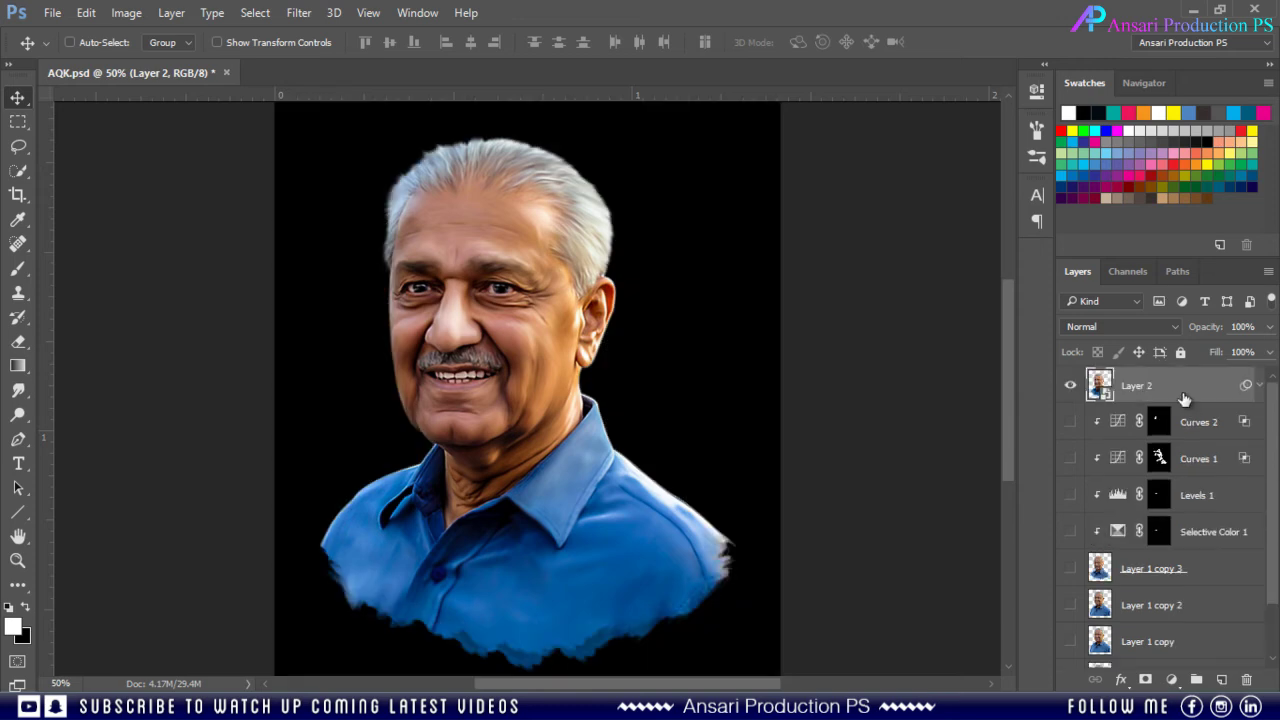
{"action": "scroll", "coordinate": [1160, 520], "scroll_direction": "up", "scroll_amount": 5}
- Add Layer 3 clipped to the portrait in Color mode, with brush opacity at 5%
{"action": "left_click", "coordinate": [1136, 328]}
{"action": "left_click", "coordinate": [1100, 673]}
{"action": "key", "text": "ctrl+alt+g"}
{"action": "type", "text": "b"}
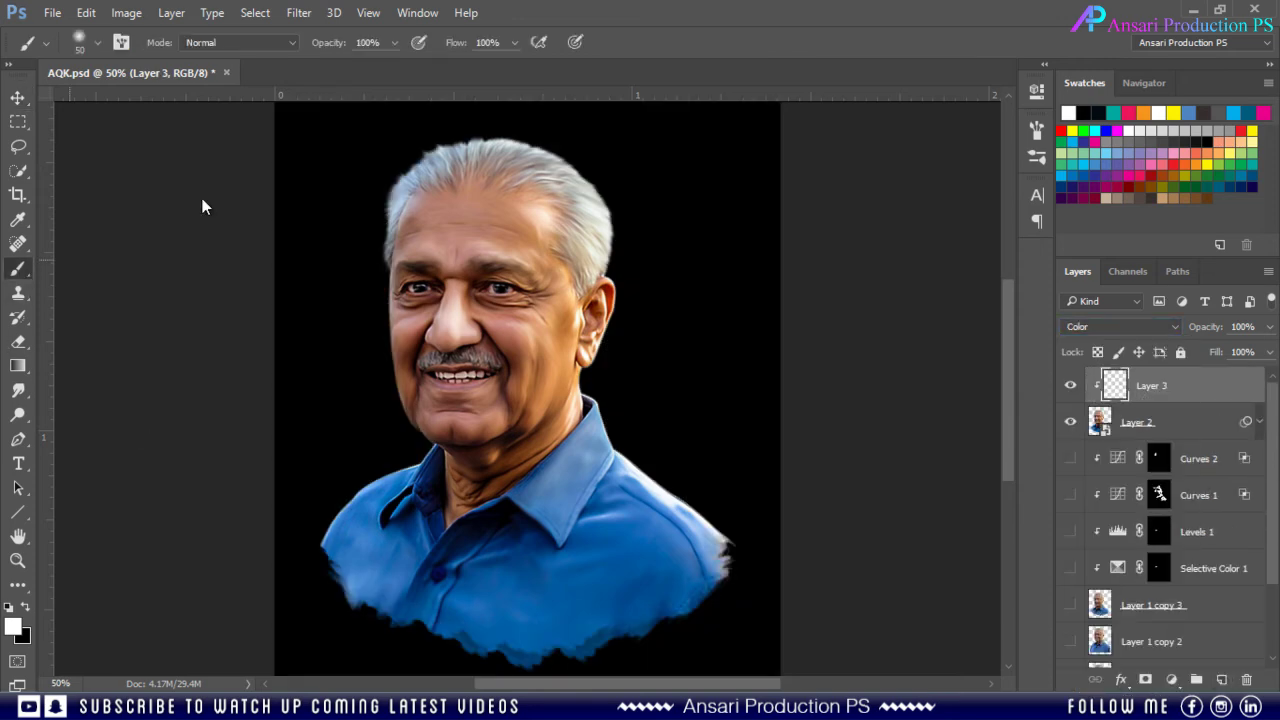
{"action": "type", "text": "5"}
{"action": "key", "text": "Return"}
- Zoom in, choose orange then pink swatches, and enlarge the brush considerably
{"action": "key", "text": "ctrl+plus"}
{"action": "scroll", "coordinate": [1010, 417], "scroll_direction": "up", "scroll_amount": 1}
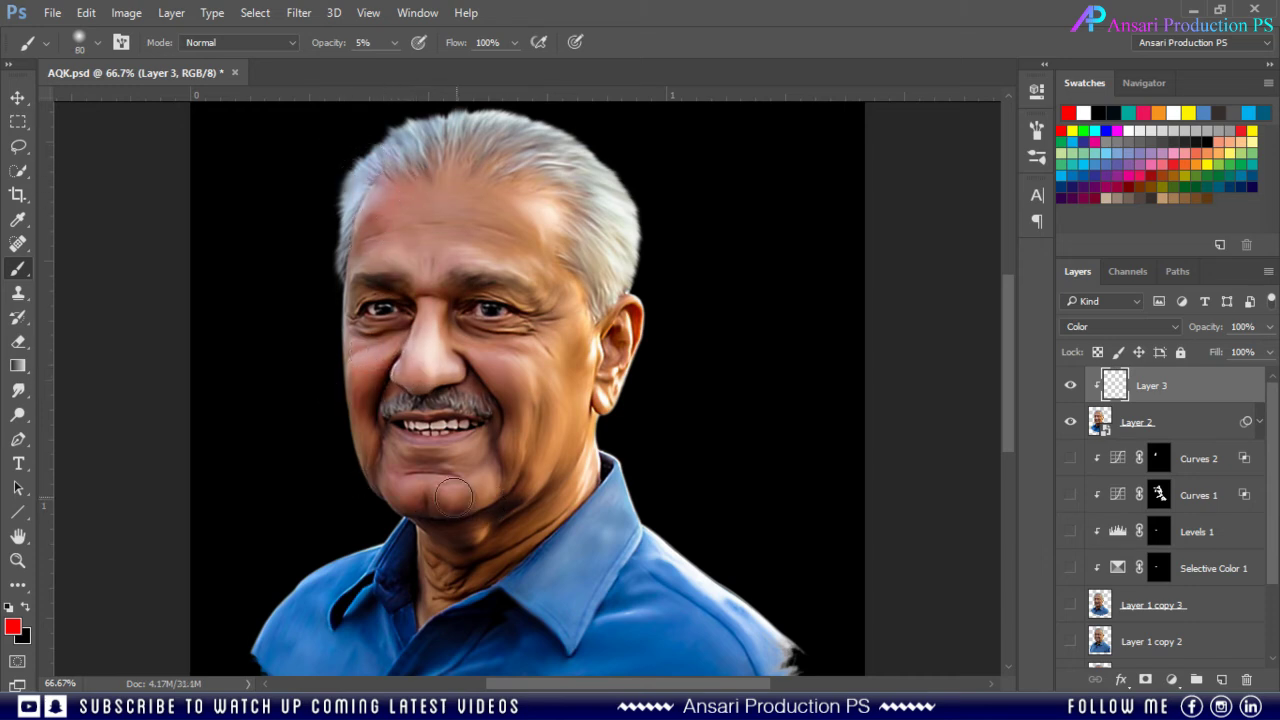
{"action": "scroll", "coordinate": [443, 571], "scroll_direction": "down", "scroll_amount": 1}
{"action": "left_click", "coordinate": [1200, 153]}
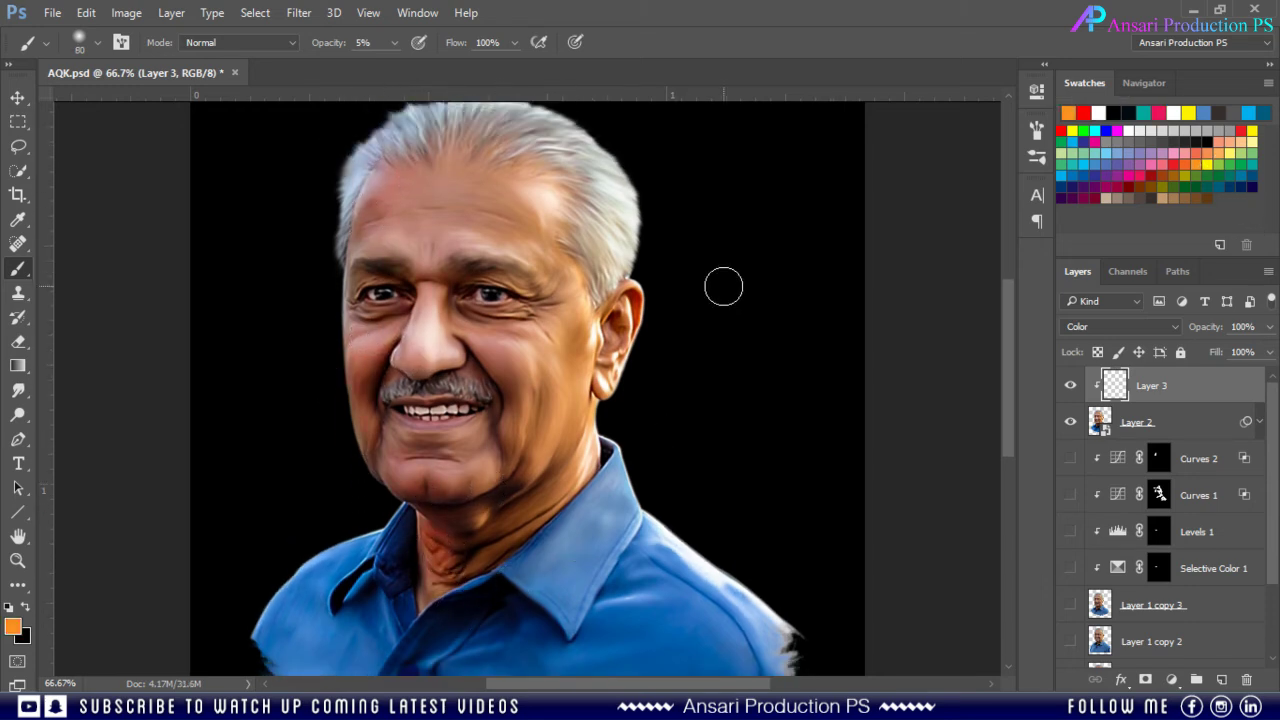
{"action": "key", "text": "bracketright"}
{"action": "key", "text": "bracketright"}
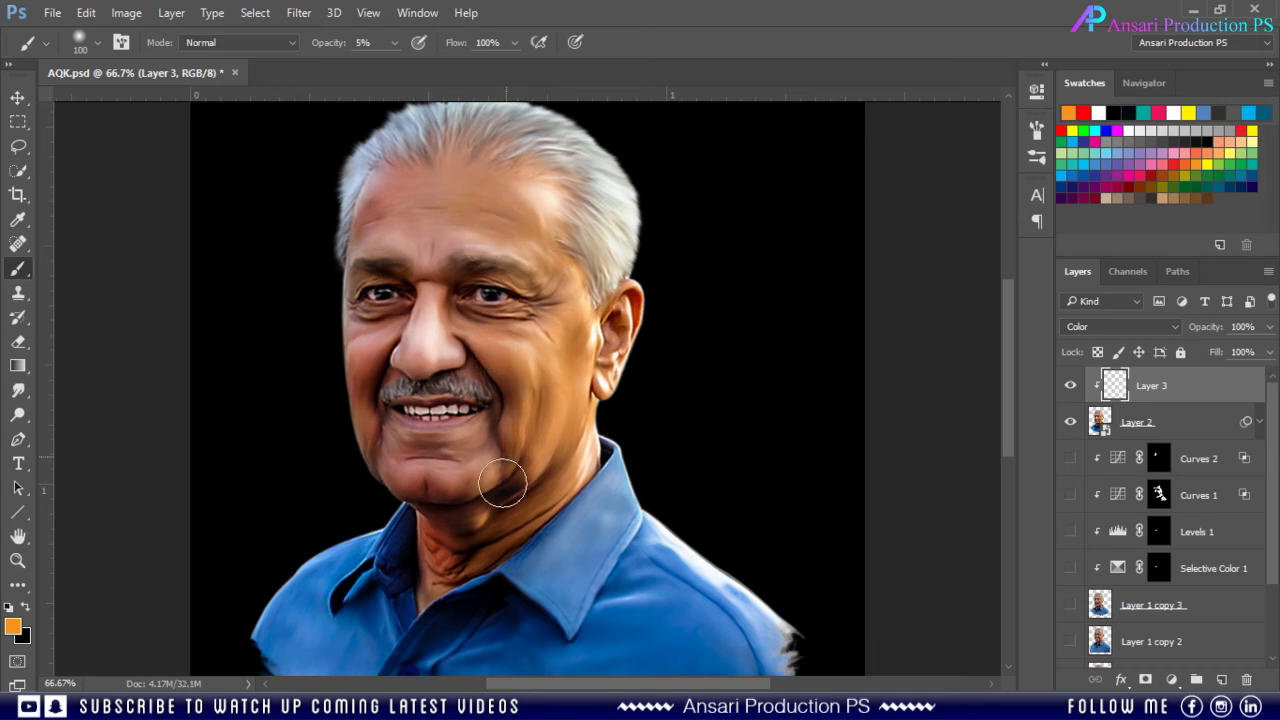
{"action": "scroll", "coordinate": [592, 413], "scroll_direction": "down", "scroll_amount": 3}
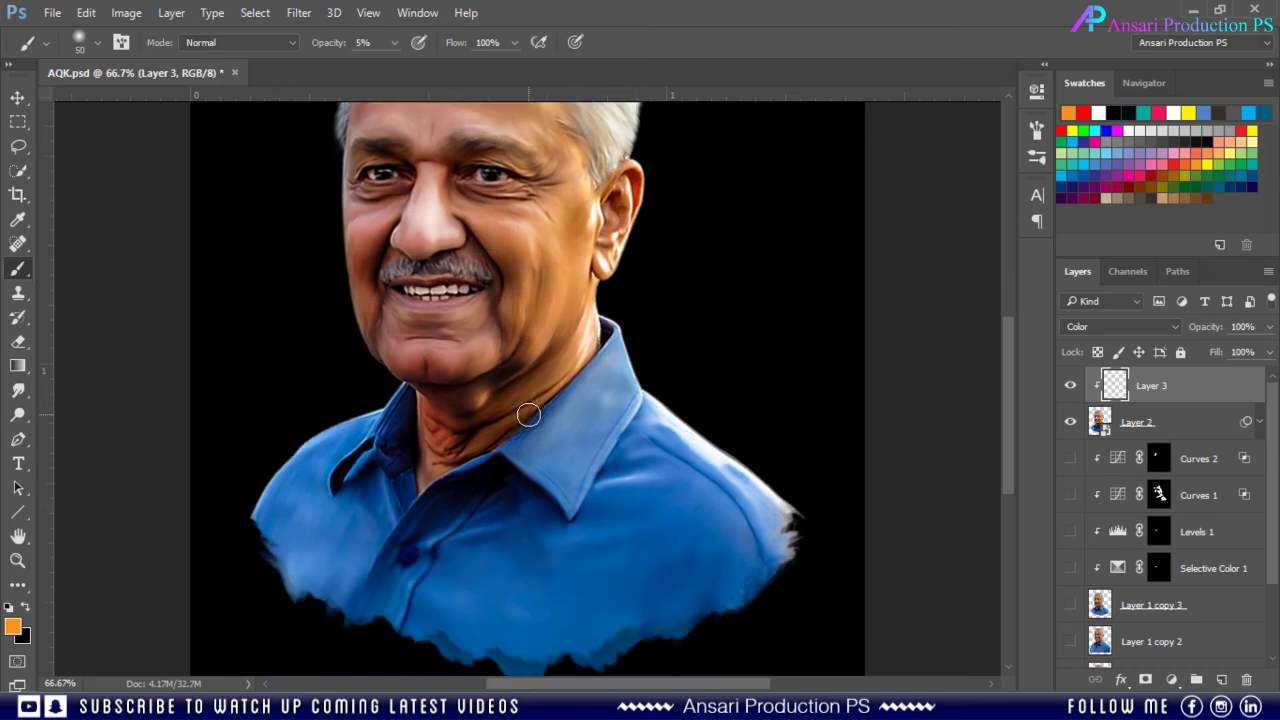
{"action": "left_click", "coordinate": [1137, 170]}
{"action": "key", "text": "bracketright"}
{"action": "key", "text": "bracketright"}
{"action": "key", "text": "bracketright"}
{"action": "key", "text": "bracketright"}
- Add a new Layer 4 clipped to the layer below, set to Color blending
{"action": "left_click", "coordinate": [1222, 679]}
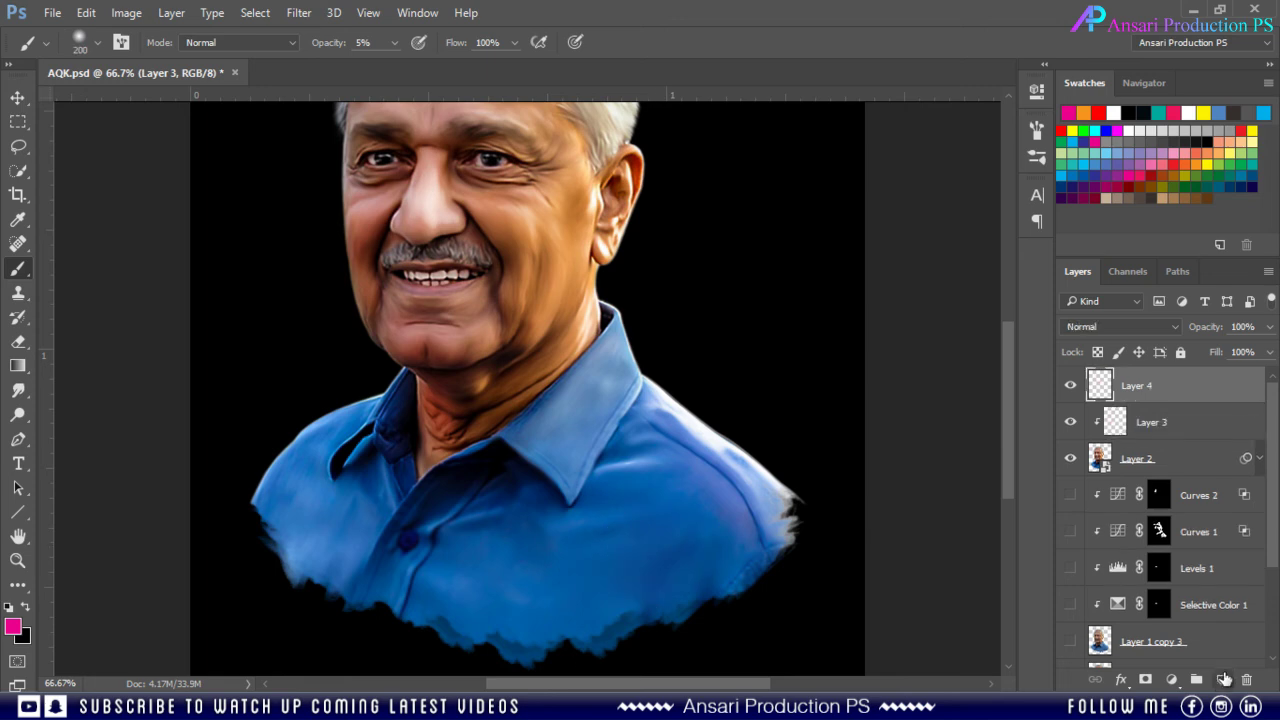
{"action": "left_click", "coordinate": [1183, 397], "text": "alt"}
{"action": "left_click", "coordinate": [1120, 326]}
{"action": "left_click", "coordinate": [1095, 676]}
- Paint faint teal and purple tints over the shirt, then select red and orange swatches
{"action": "left_click", "coordinate": [1252, 175]}
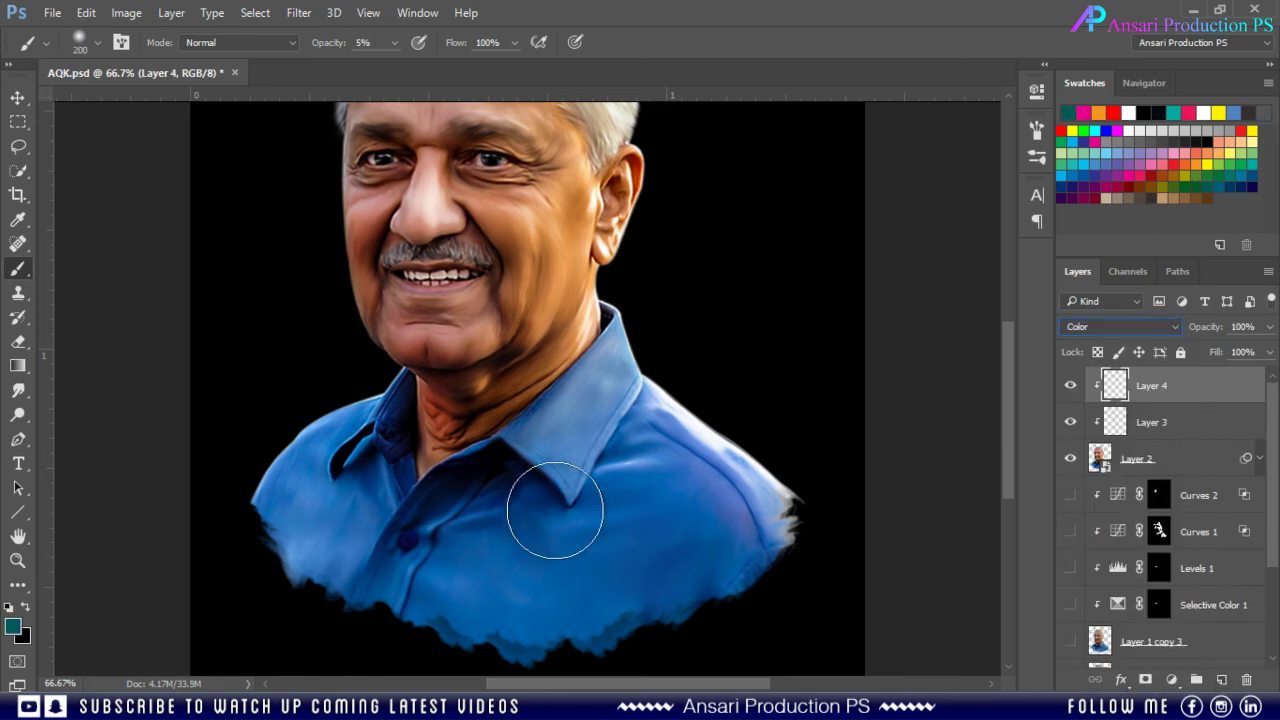
{"action": "key", "text": "bracketleft"}
{"action": "key", "text": "bracketleft"}
{"action": "key", "text": "bracketleft"}
{"action": "key", "text": "bracketright"}
{"action": "key", "text": "bracketright"}
{"action": "left_click_drag", "start_coordinate": [529, 527], "coordinate": [574, 609]}
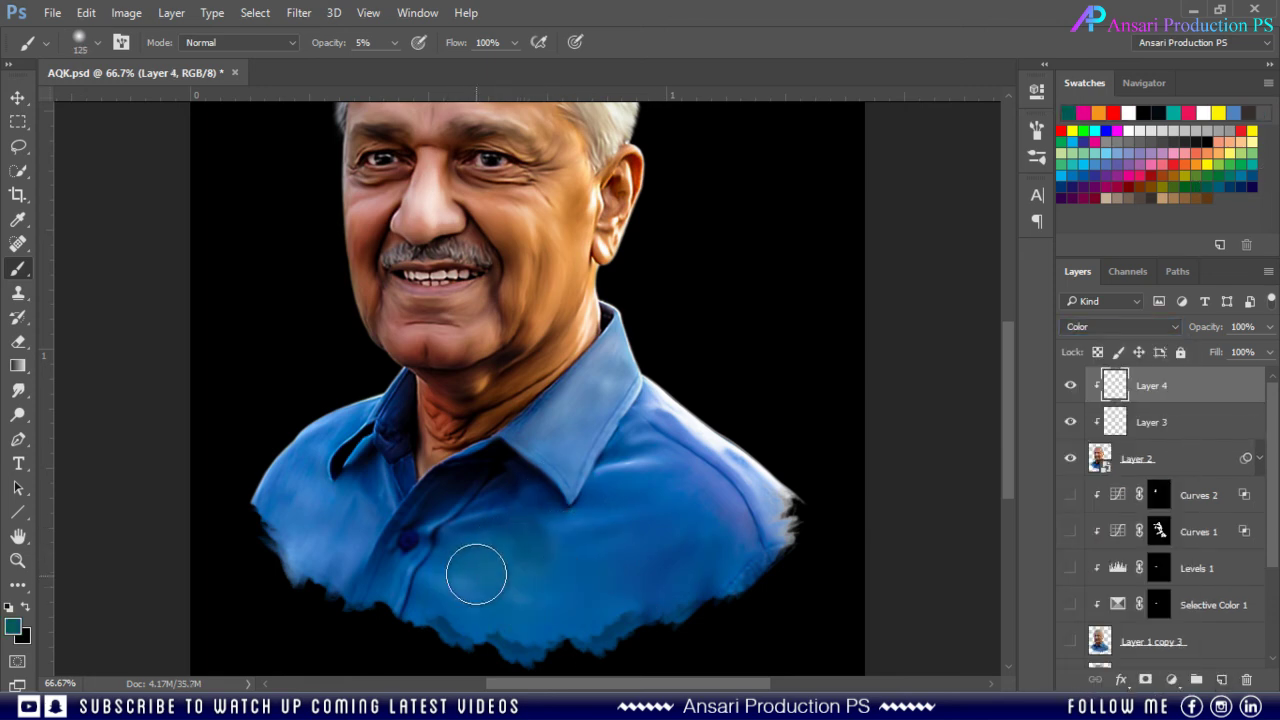
{"action": "left_click", "coordinate": [1149, 177]}
{"action": "mouse_move", "coordinate": [666, 623]}
{"action": "left_mouse_down"}
{"action": "mouse_move", "coordinate": [777, 566]}
{"action": "mouse_move", "coordinate": [640, 556]}
{"action": "left_mouse_up"}
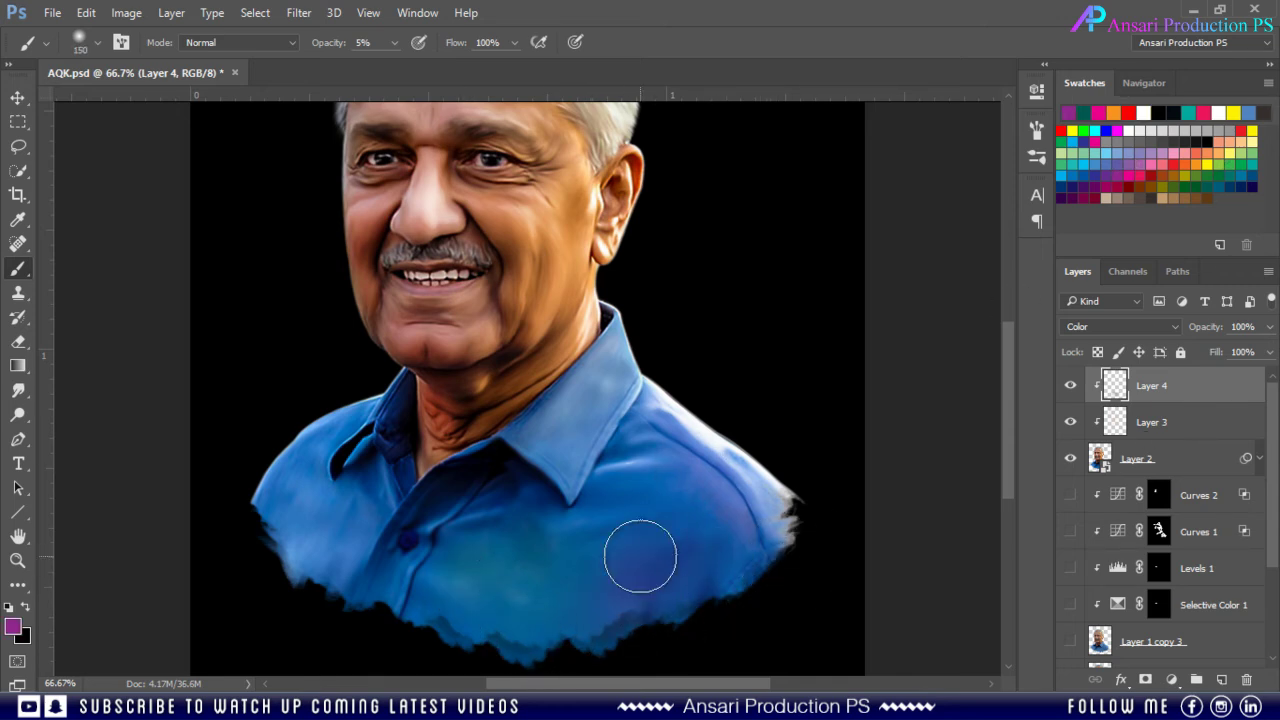
{"action": "left_click", "coordinate": [1061, 130]}
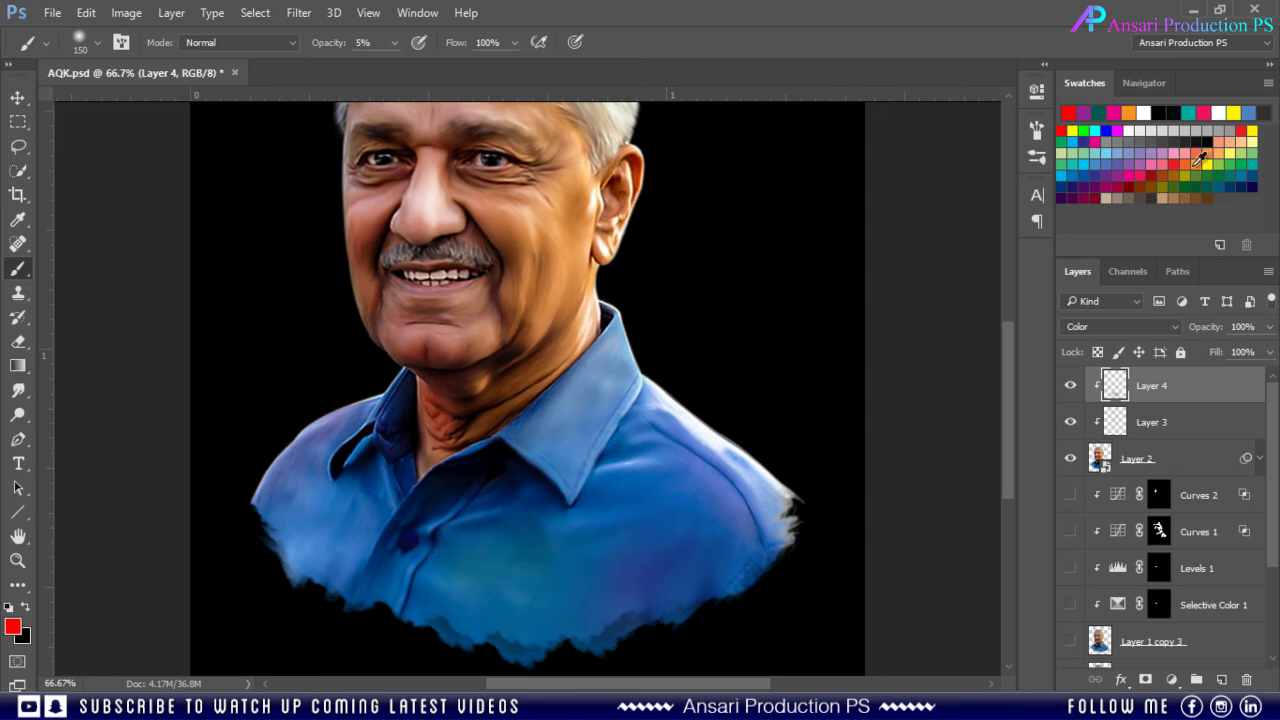
{"action": "left_click", "coordinate": [1196, 162]}
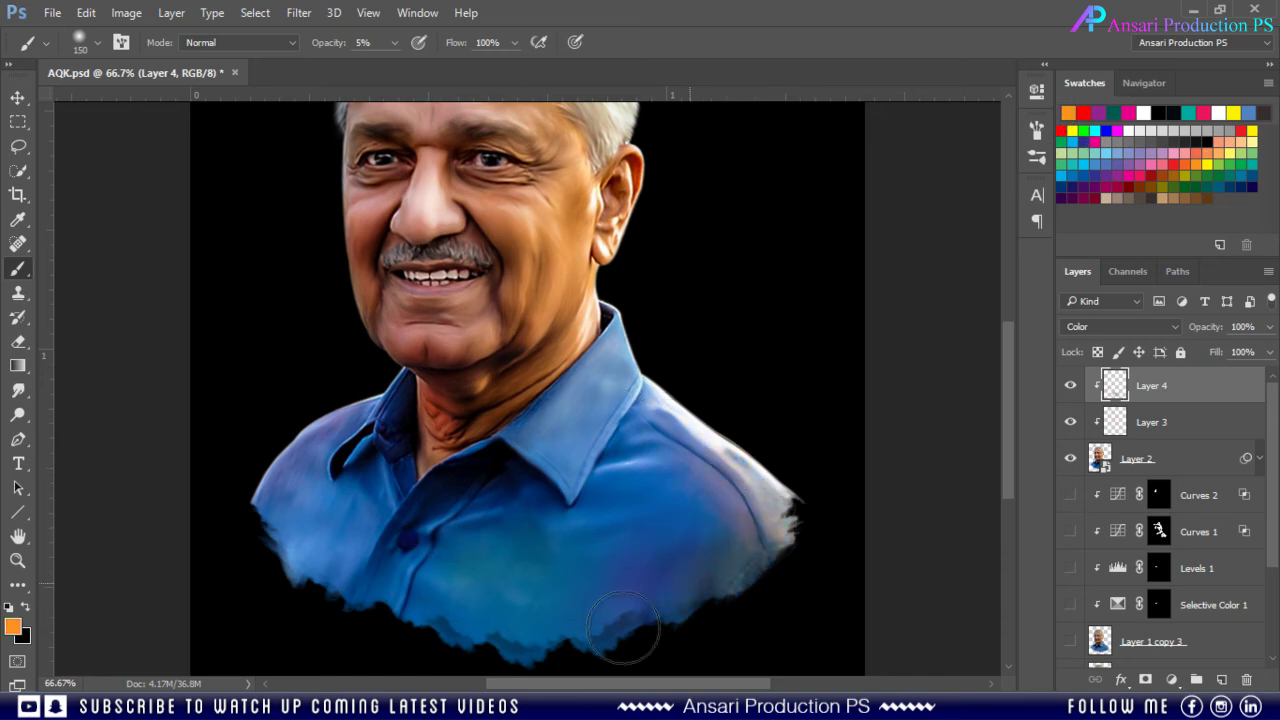
{"action": "key", "text": "ctrl+minus"}
{"action": "key", "text": "ctrl+minus"}
{"action": "key", "text": "ctrl+minus"}
- Select the bottom Layer 0 and open the cracked texture image file
{"action": "key", "text": "v"}
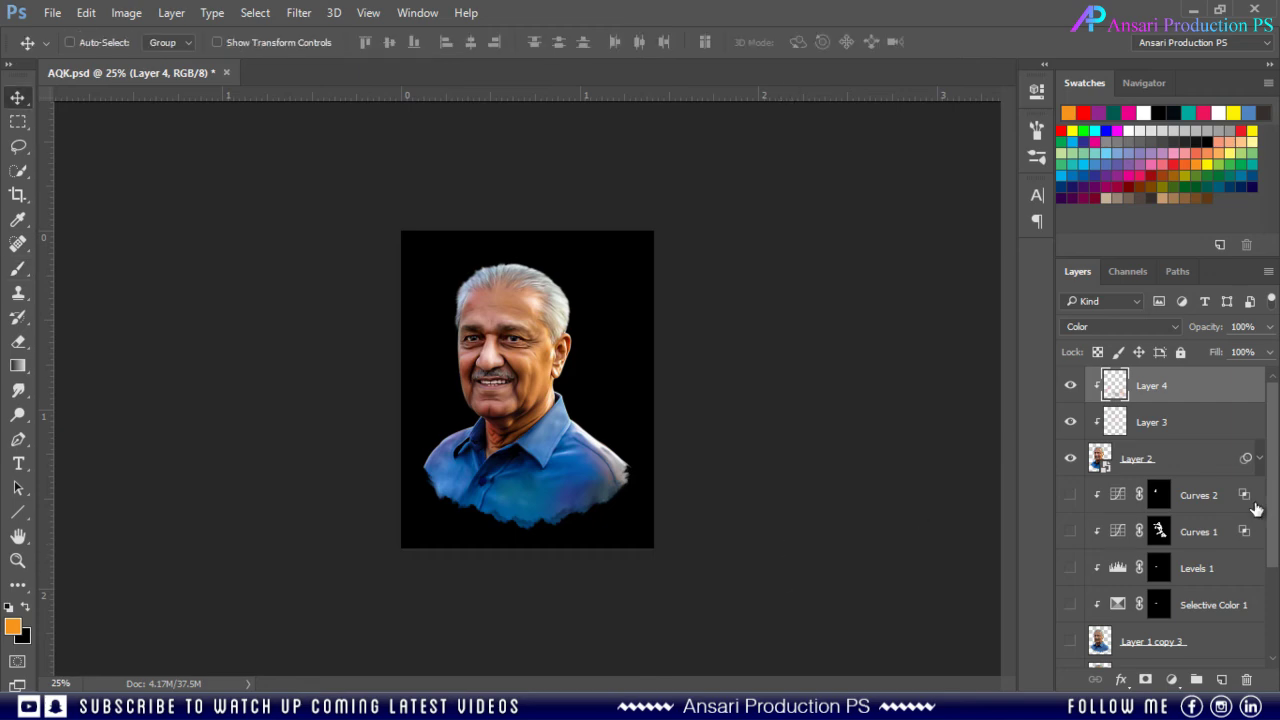
{"action": "scroll", "coordinate": [1250, 510], "scroll_direction": "down", "scroll_amount": 5}
{"action": "left_click", "coordinate": [1150, 652]}
{"action": "left_click", "coordinate": [52, 12]}
{"action": "left_click", "coordinate": [62, 50]}
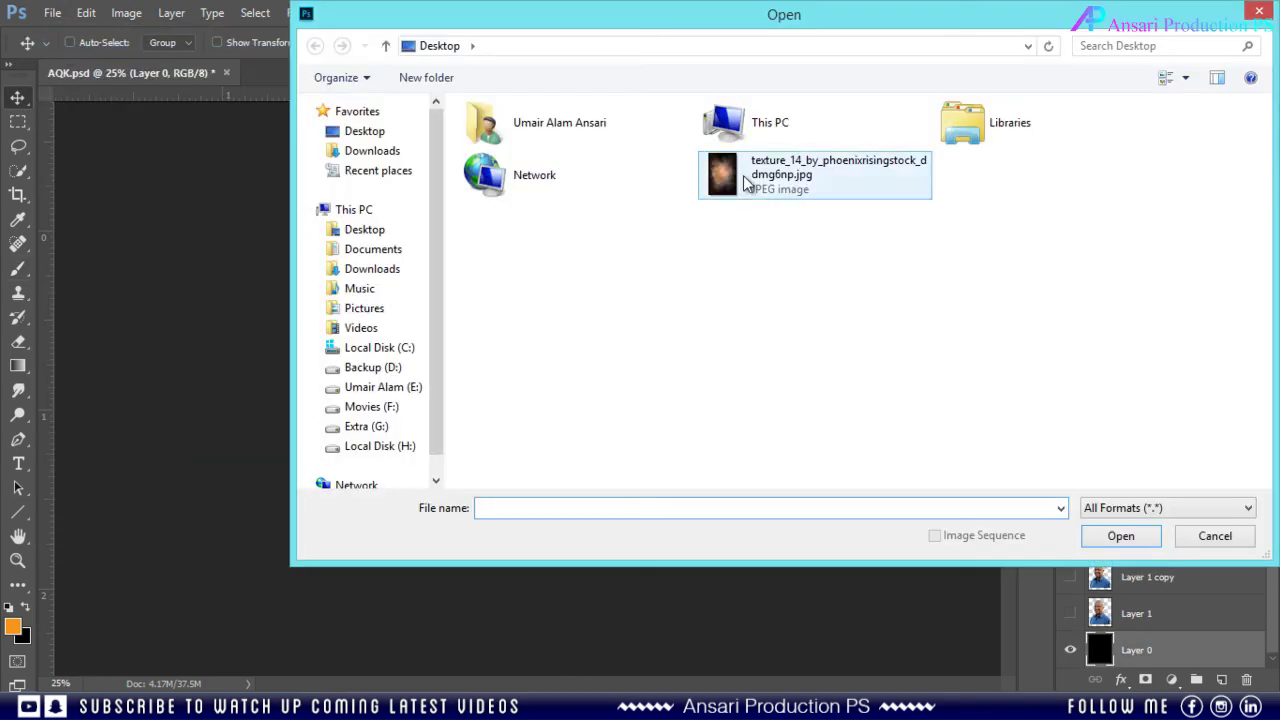
{"action": "double_click", "coordinate": [757, 177]}
- Drag the texture into the portrait document as a smart object over the canvas
{"action": "mouse_move", "coordinate": [697, 237]}
{"action": "left_mouse_down"}
{"action": "mouse_move", "coordinate": [240, 92]}
{"action": "mouse_move", "coordinate": [520, 353]}
{"action": "left_mouse_up"}
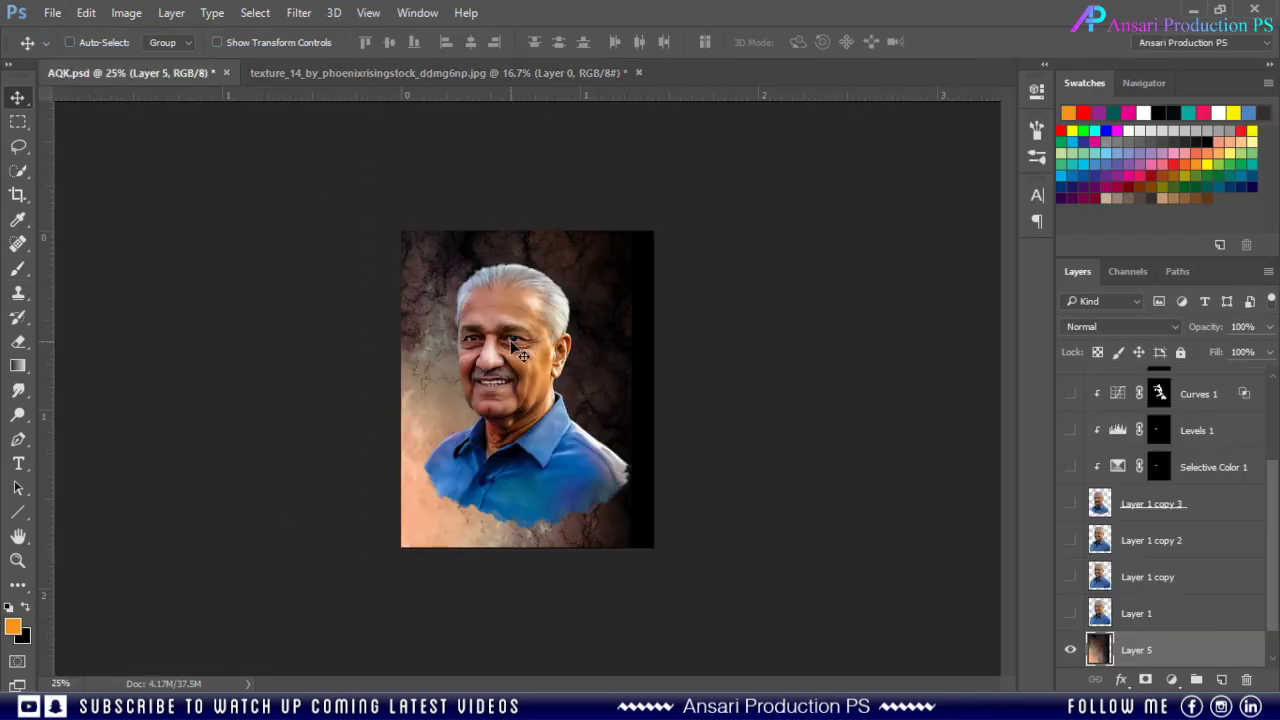
{"action": "right_click", "coordinate": [978, 372]}
{"action": "left_click", "coordinate": [814, 363]}
{"action": "left_click_drag", "start_coordinate": [814, 363], "coordinate": [645, 405]}
- Scale the texture down with Free Transform to fit the canvas, commit and deselect
{"action": "key", "text": "ctrl+t"}
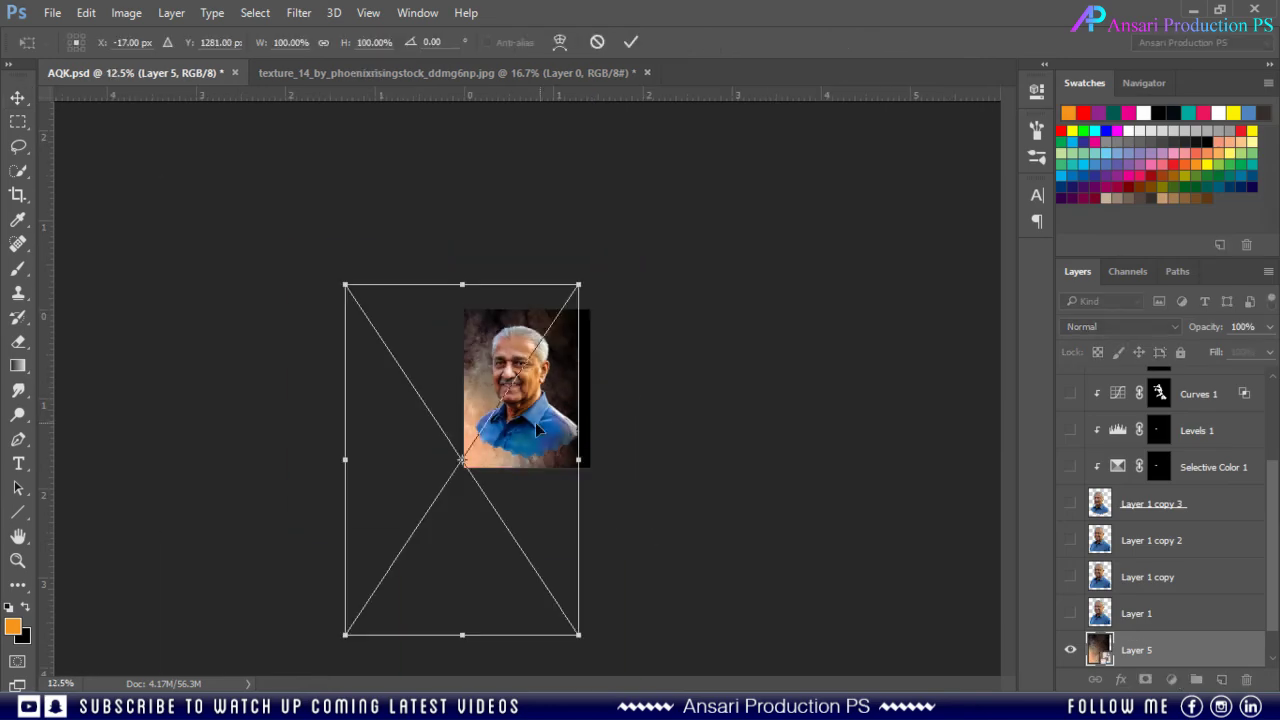
{"action": "mouse_move", "coordinate": [614, 660]}
{"action": "left_mouse_down"}
{"action": "mouse_move", "coordinate": [640, 565]}
{"action": "mouse_move", "coordinate": [612, 516]}
{"action": "left_mouse_up"}
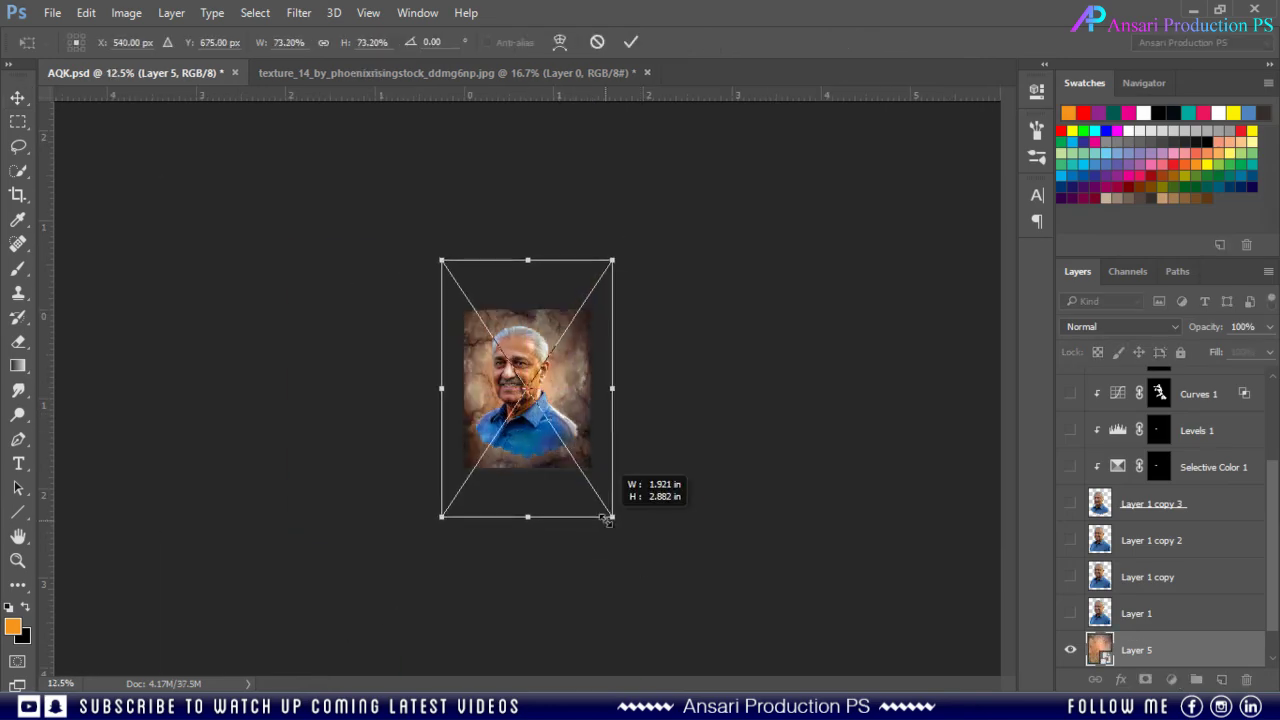
{"action": "left_click", "coordinate": [630, 43]}
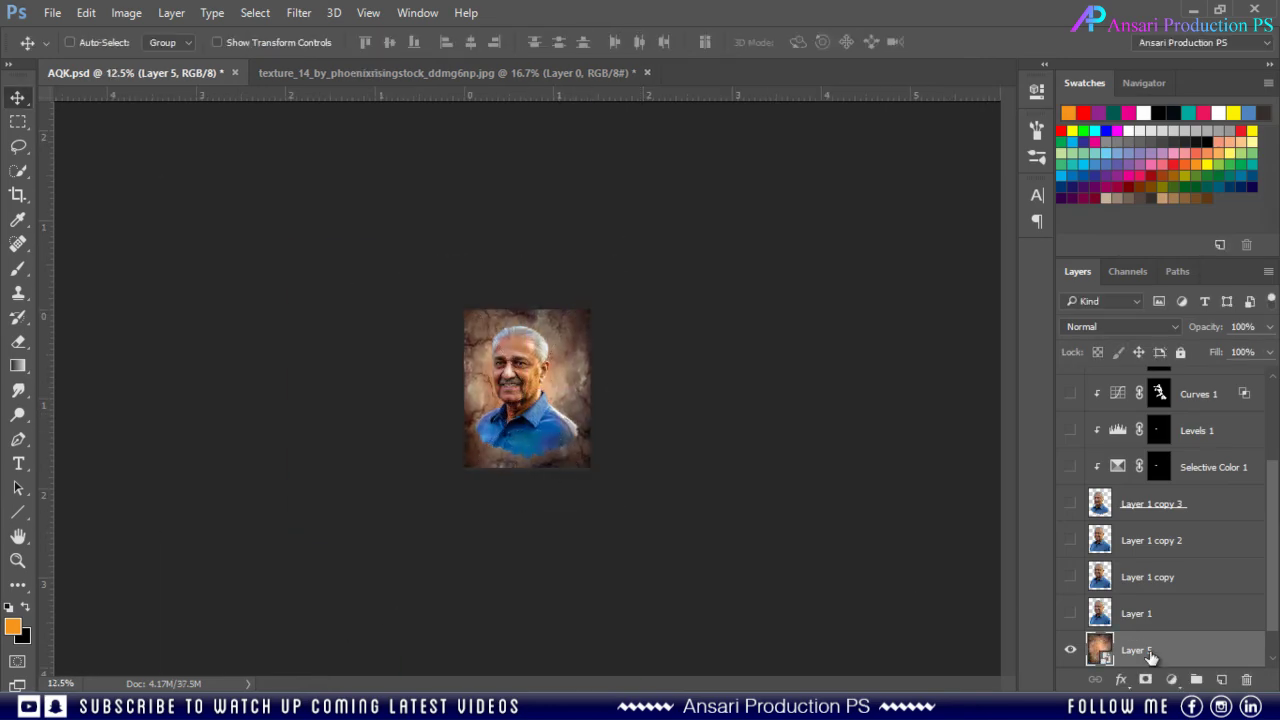
{"action": "key", "text": "ctrl+a"}
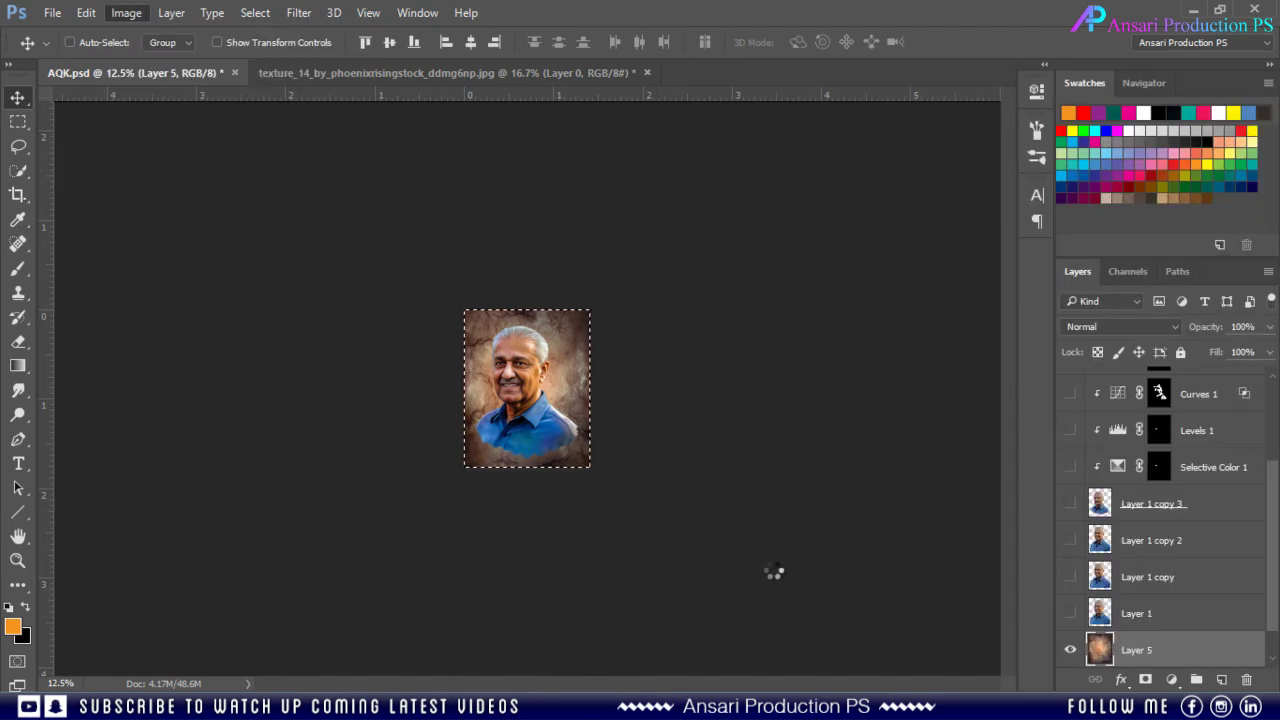
{"action": "key", "text": "ctrl+d"}
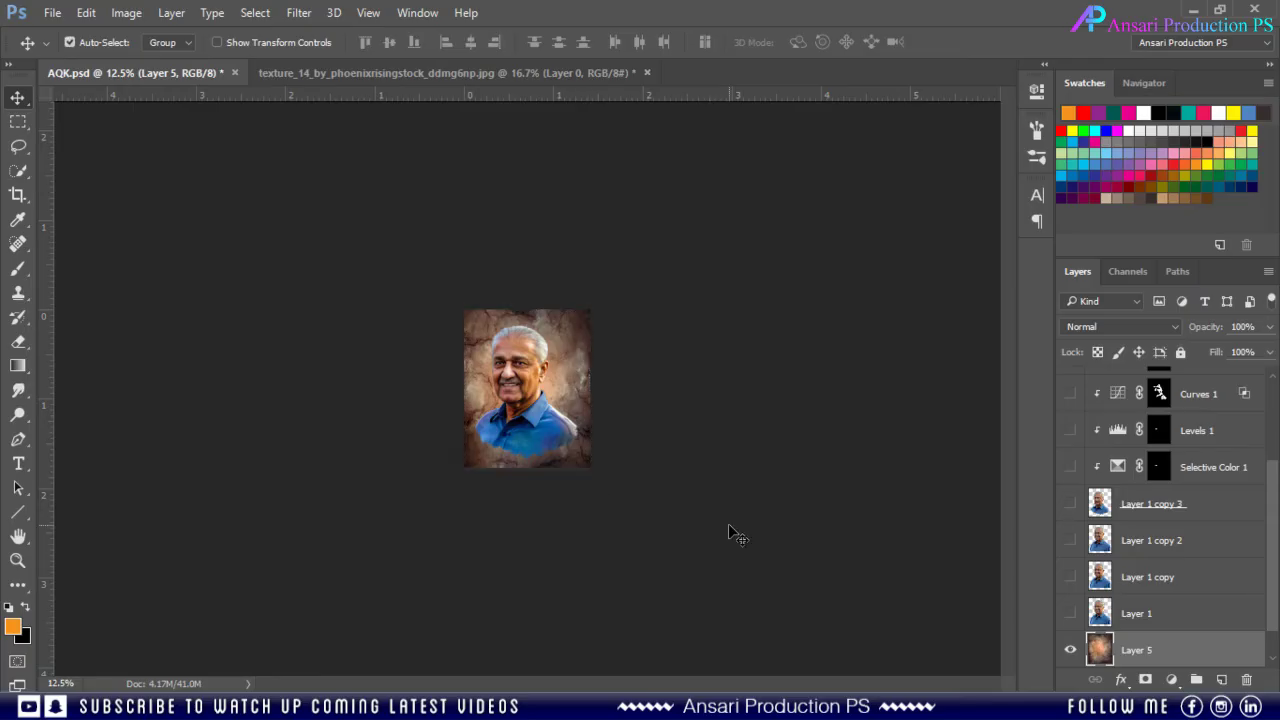
{"action": "key", "text": "ctrl+plus"}
{"action": "key", "text": "ctrl+plus"}
{"action": "key", "text": "ctrl+plus"}
- Set the texture Layer 5 to Luminosity blending at 25% opacity
{"action": "left_click", "coordinate": [1104, 328]}
{"action": "left_click", "coordinate": [1088, 687]}
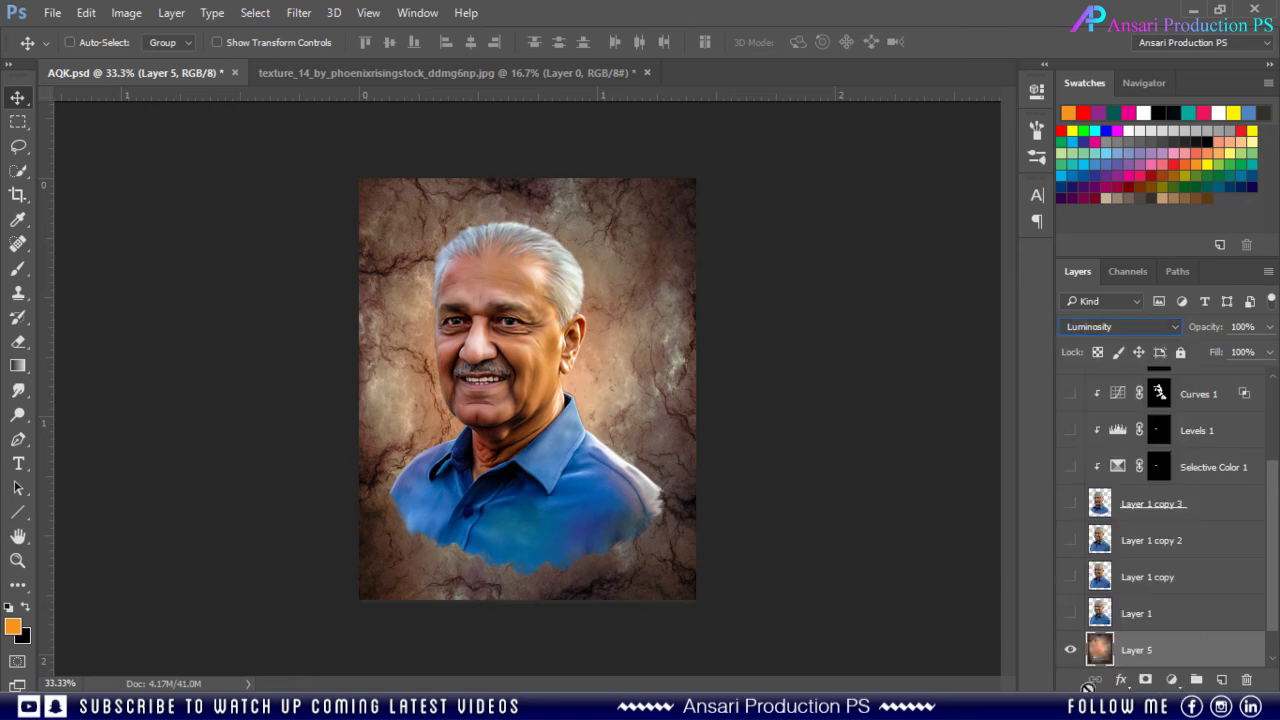
{"action": "type", "text": "25"}
{"action": "key", "text": "Return"}
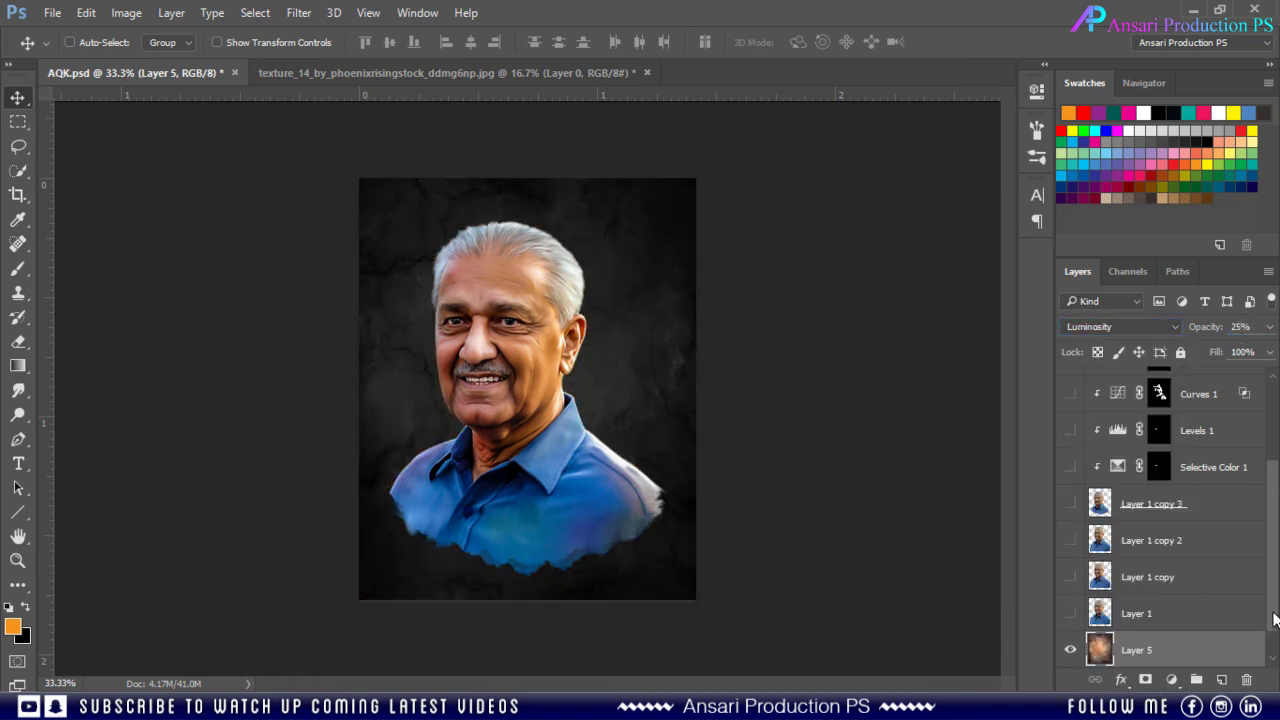
- Select the black Layer 0 and add an empty Layer 6 above it
{"action": "scroll", "coordinate": [1275, 620], "scroll_direction": "down", "scroll_amount": 1}
{"action": "left_click", "coordinate": [1216, 652]}
{"action": "left_click", "coordinate": [1209, 625]}
{"action": "left_click", "coordinate": [1202, 652]}
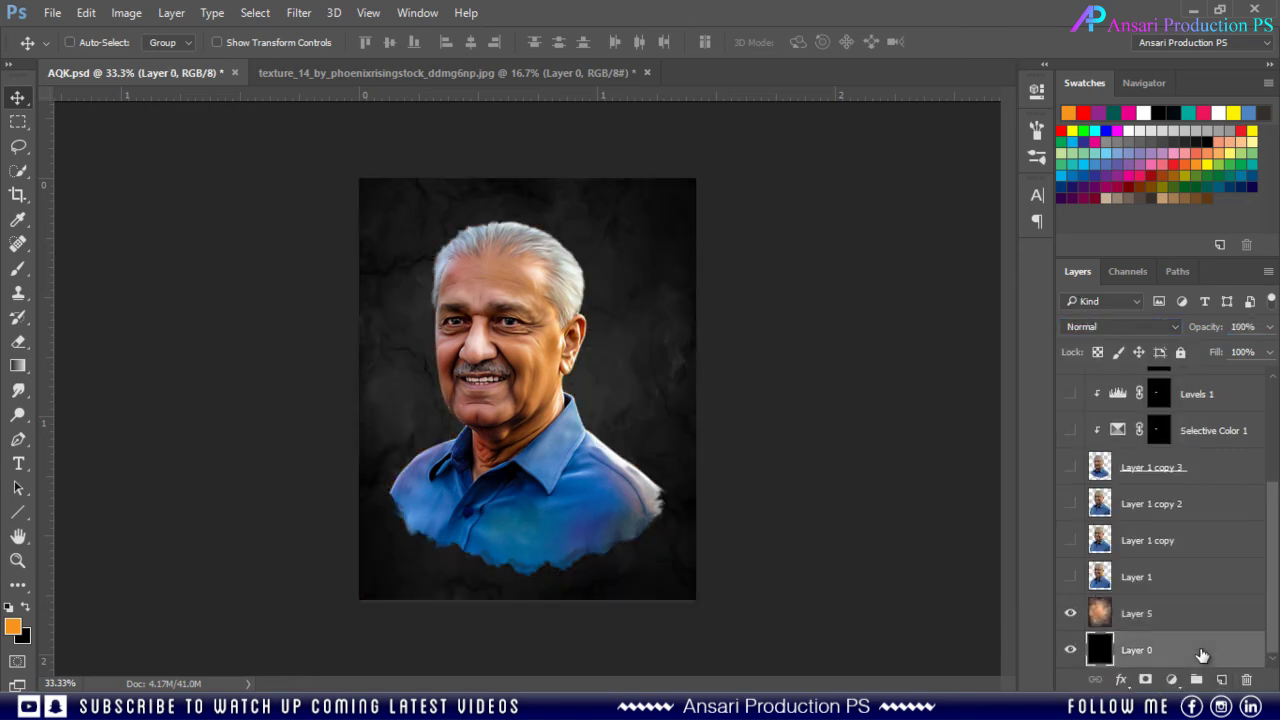
{"action": "left_click", "coordinate": [1221, 681]}
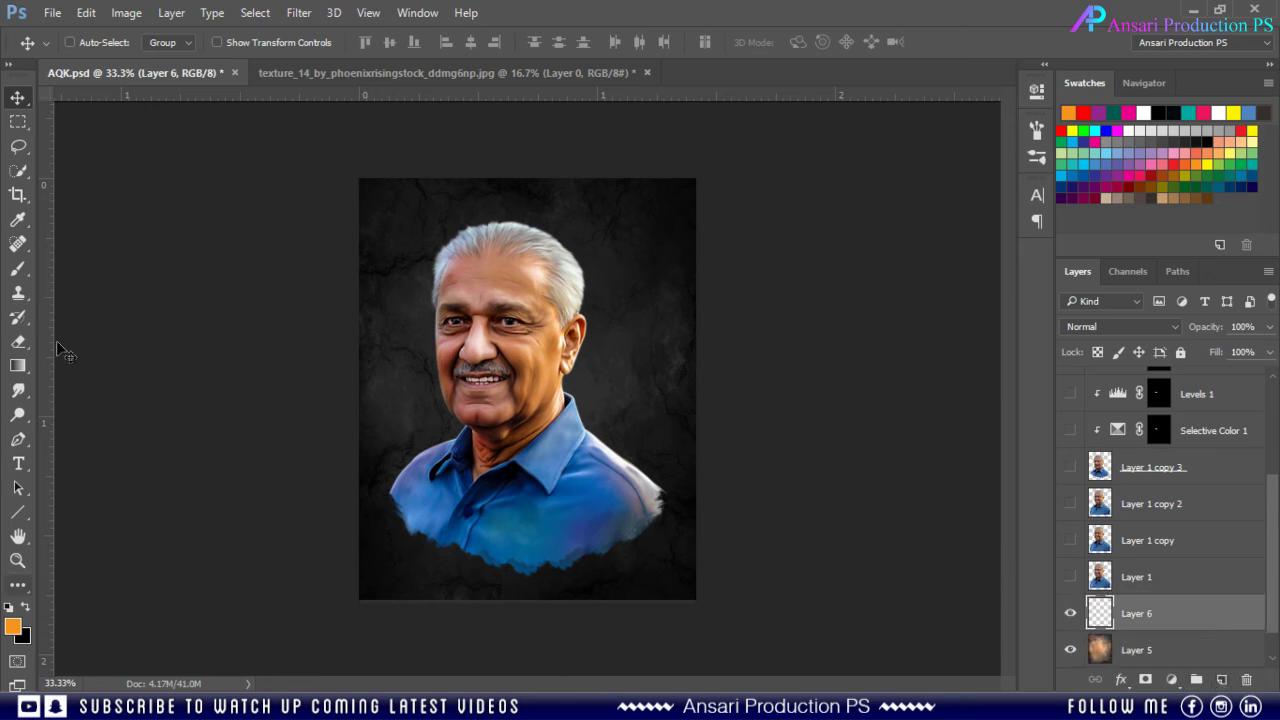
- At 10% brush opacity, paint an orange glow top right and a faint red upper left
{"action": "key", "text": "b"}
{"action": "key", "text": "1"}
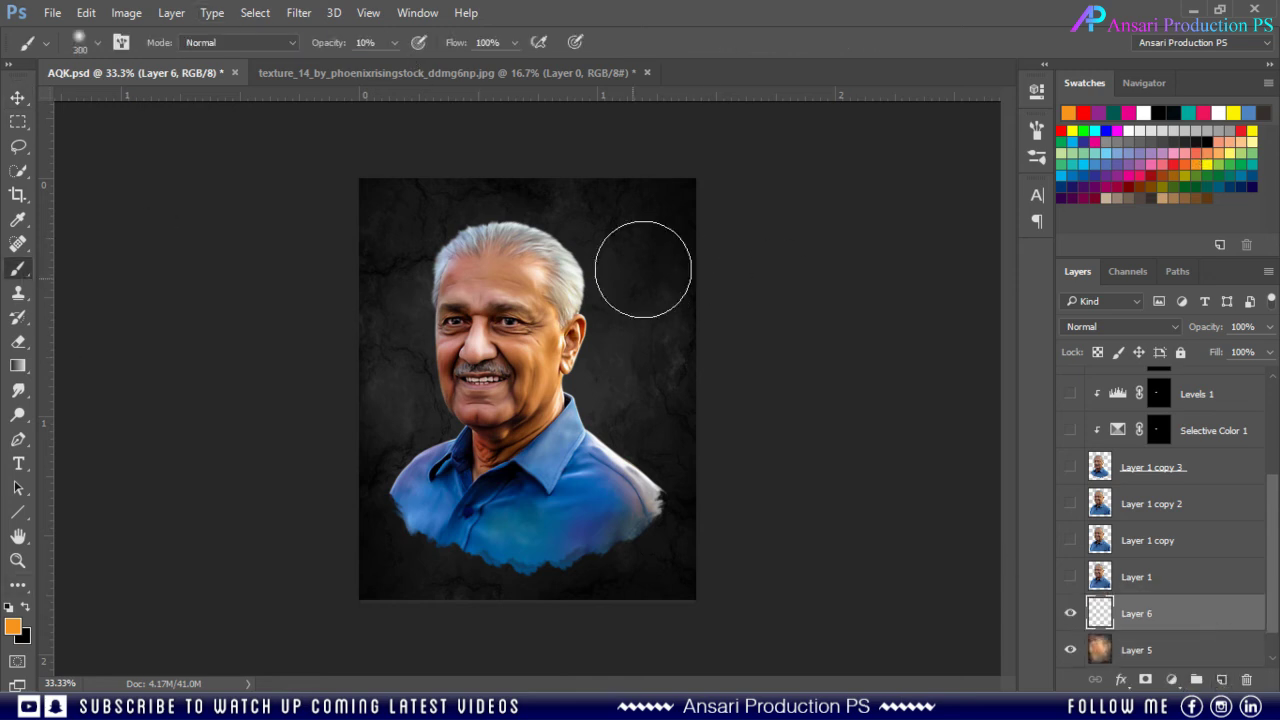
{"action": "left_click_drag", "start_coordinate": [643, 269], "coordinate": [650, 330]}
{"action": "key", "text": "bracketright"}
{"action": "key", "text": "bracketright"}
{"action": "key", "text": "bracketright"}
{"action": "left_click", "coordinate": [1172, 190]}
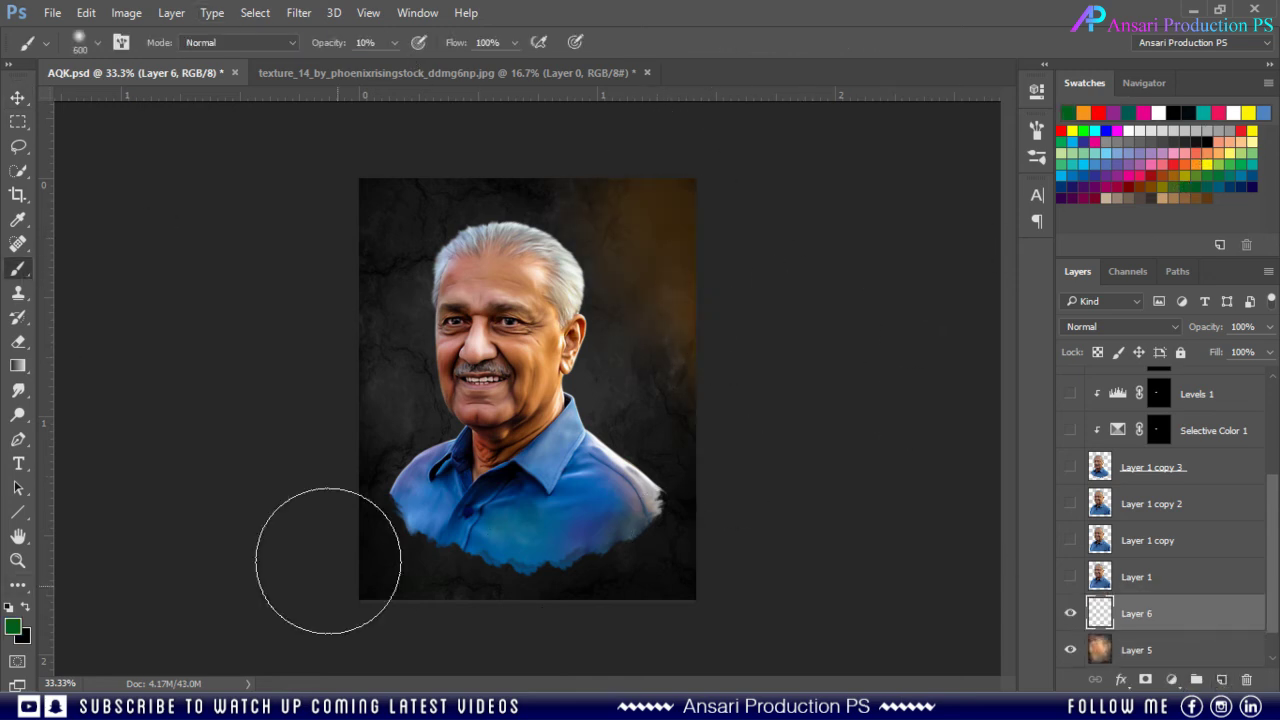
{"action": "left_click", "coordinate": [1099, 116]}
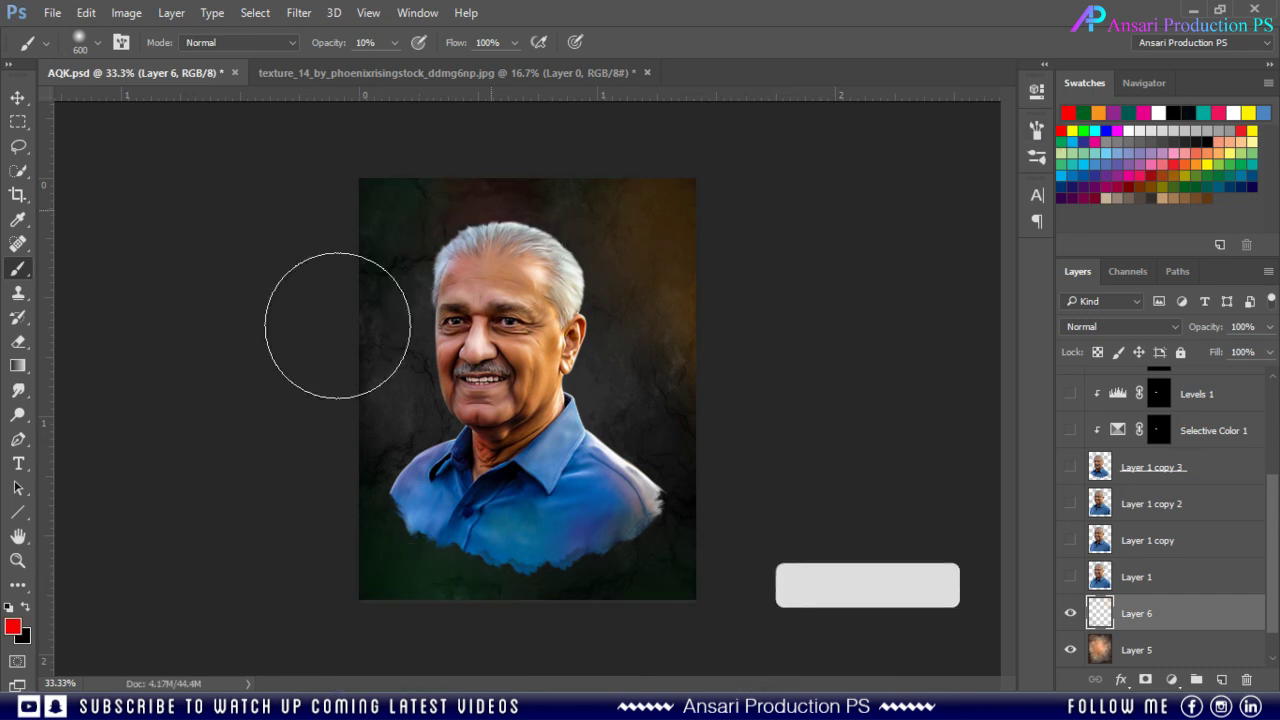
{"action": "left_click_drag", "start_coordinate": [337, 325], "coordinate": [361, 136]}
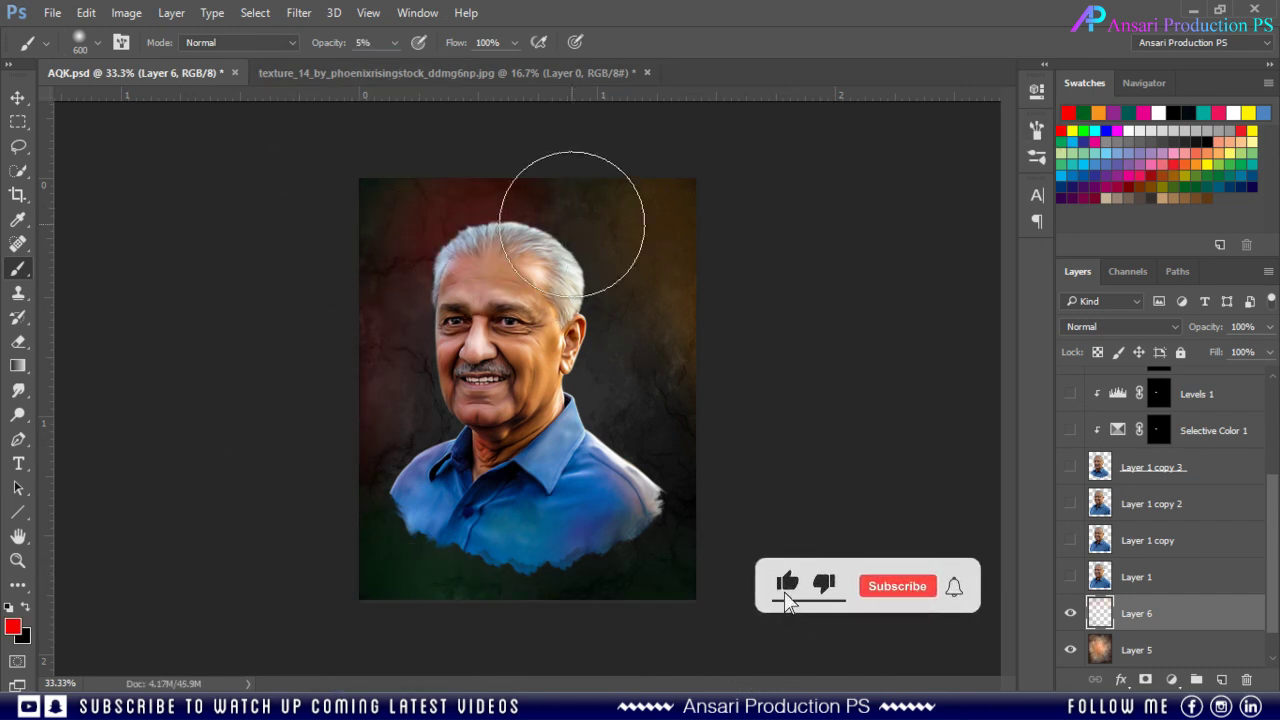
- Paint an orange-brown tint on the right, trying teal, yellow and magenta at sizes 600–1000
{"action": "left_click", "coordinate": [1099, 112]}
{"action": "left_click_drag", "start_coordinate": [640, 460], "coordinate": [492, 325]}
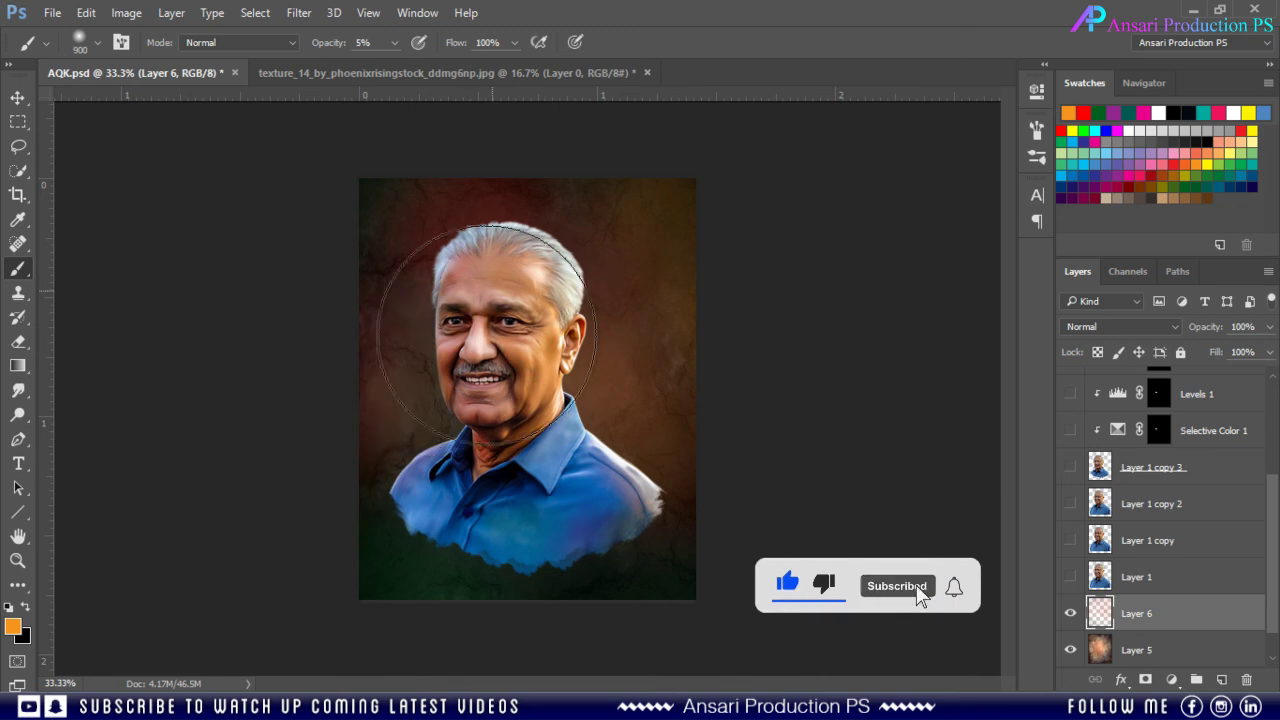
{"action": "key", "text": "bracketright"}
{"action": "key", "text": "bracketright"}
{"action": "key", "text": "bracketright"}
{"action": "left_click", "coordinate": [1218, 190]}
{"action": "key", "text": "bracketleft"}
{"action": "key", "text": "bracketleft"}
{"action": "key", "text": "bracketleft"}
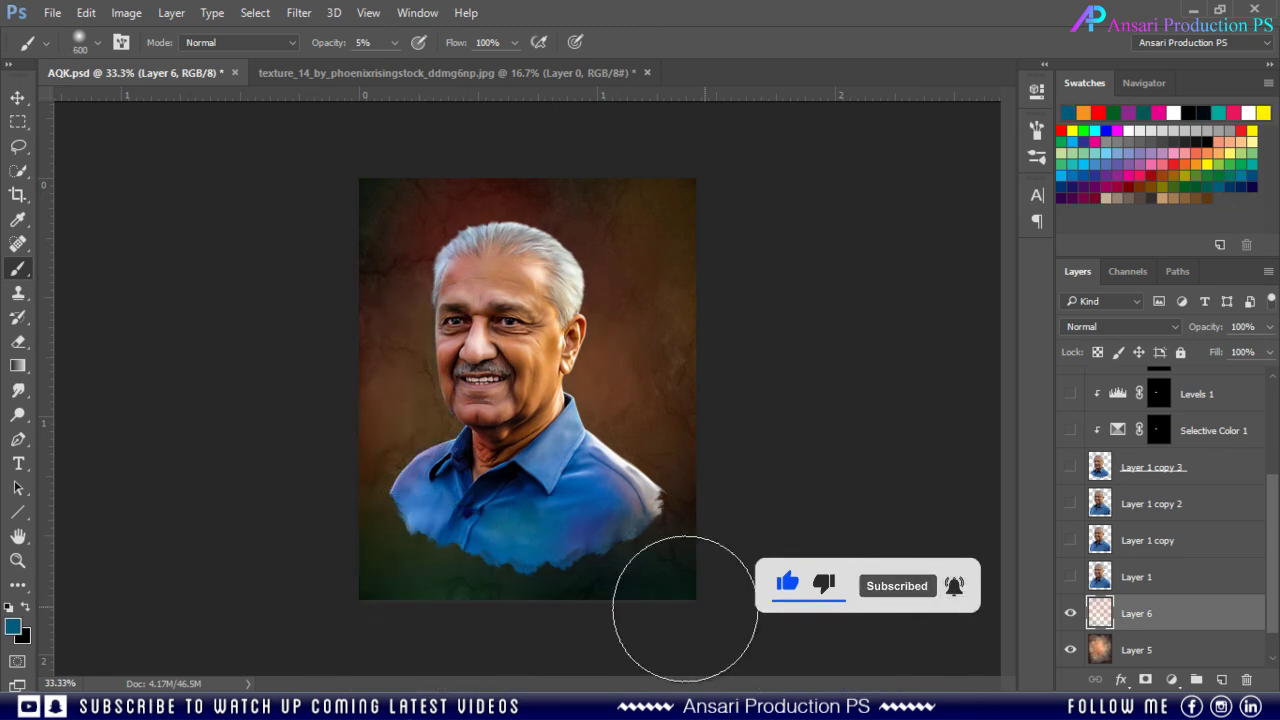
{"action": "left_click", "coordinate": [1231, 152]}
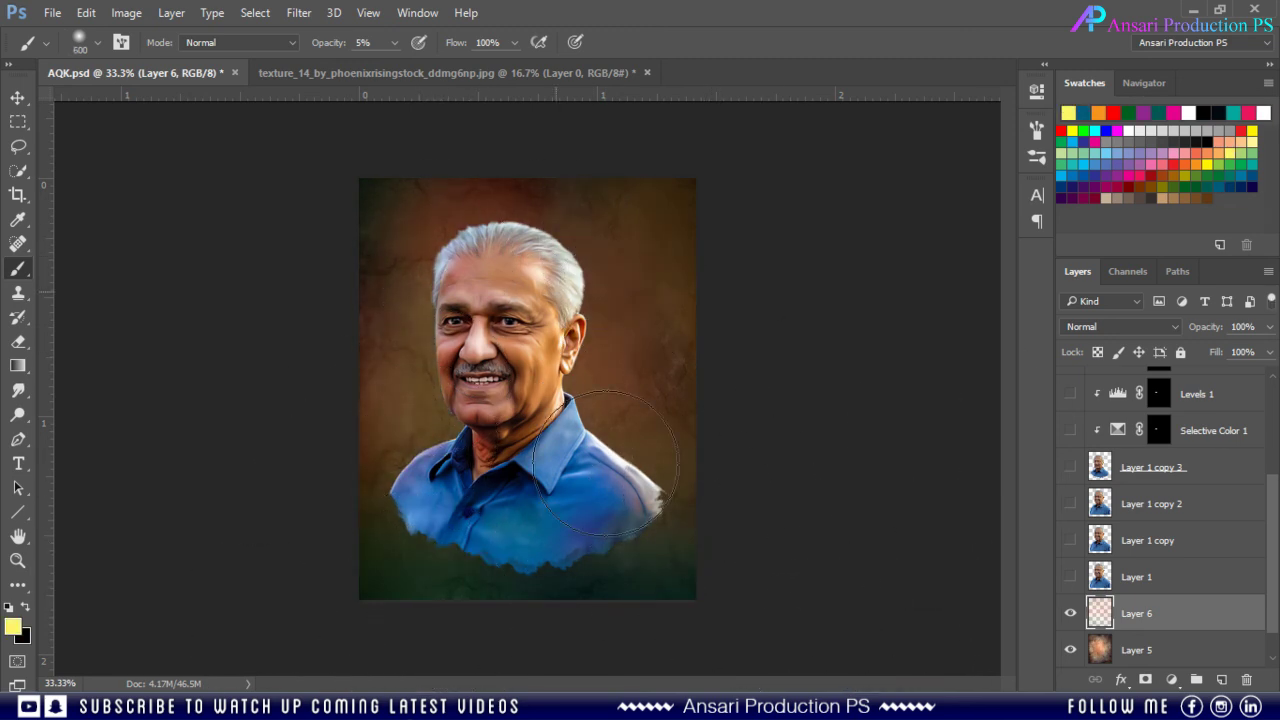
{"action": "left_click", "coordinate": [1187, 164]}
{"action": "key", "text": "bracketright"}
{"action": "key", "text": "bracketright"}
{"action": "key", "text": "bracketright"}
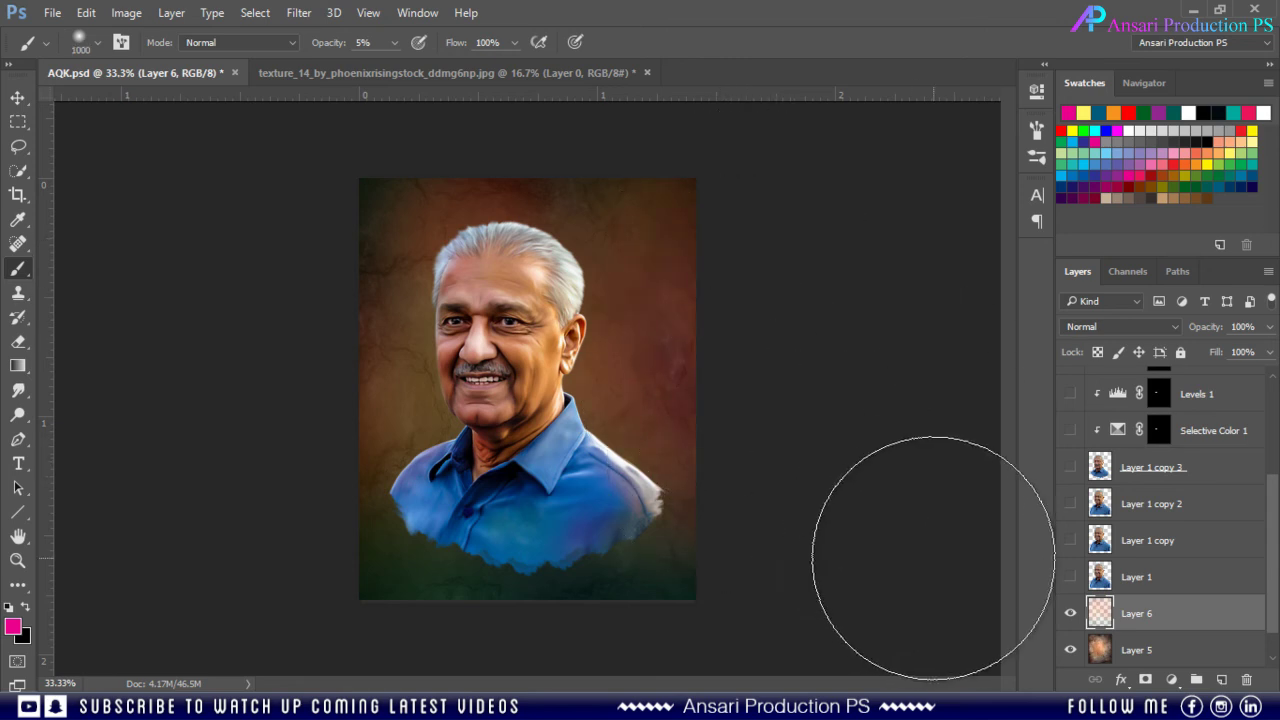
- Pick a dark navy swatch, then close the separate texture document
{"action": "key", "text": "v"}
{"action": "left_click", "coordinate": [1063, 186]}
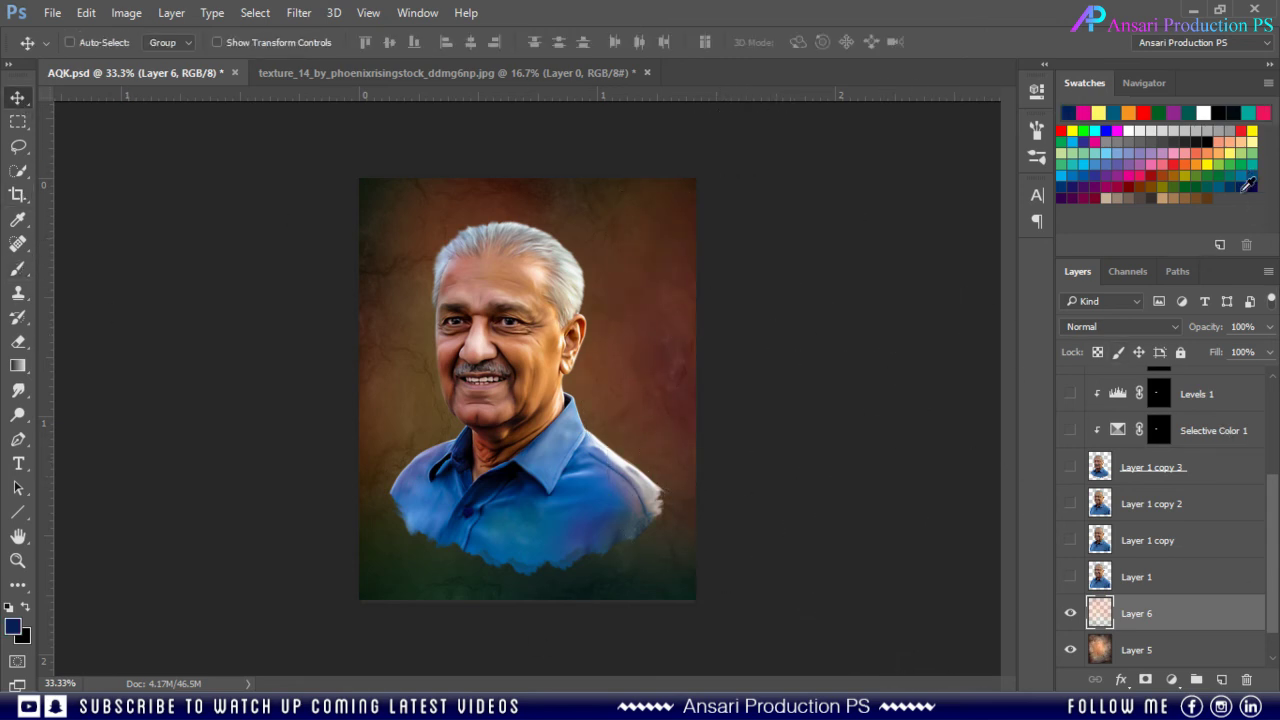
{"action": "key", "text": "b"}
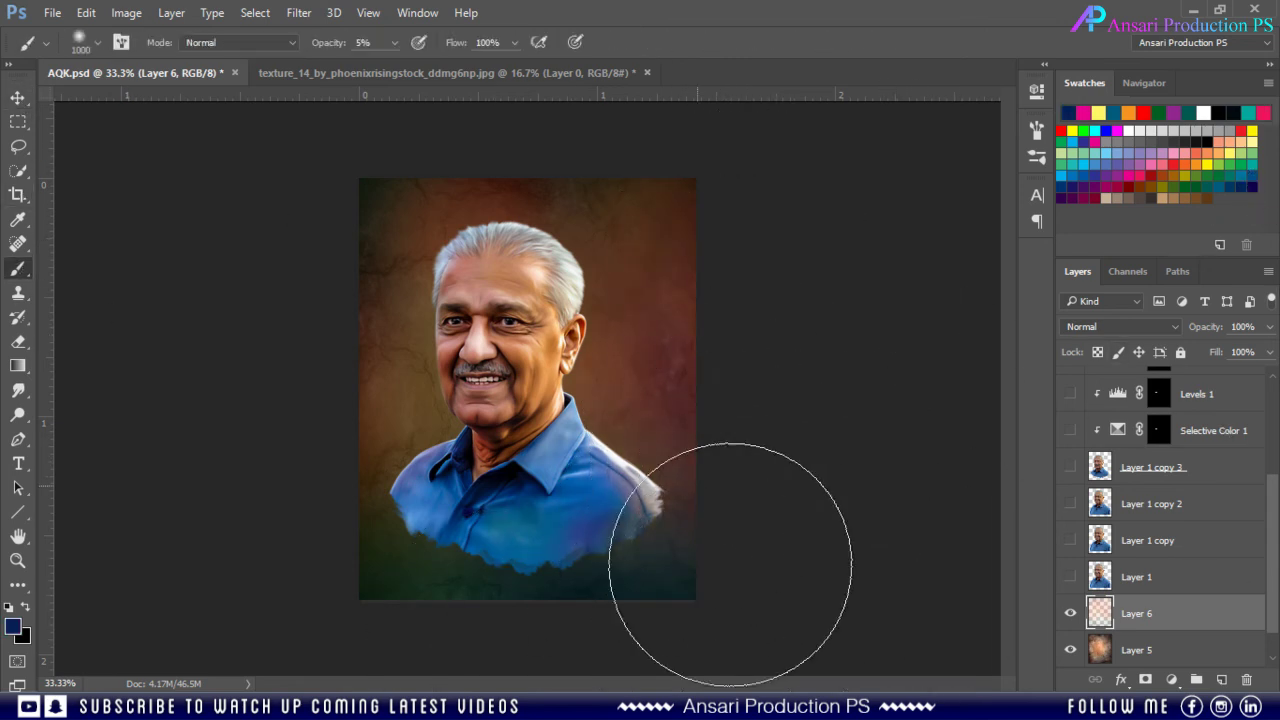
{"action": "key", "text": "v"}
{"action": "left_click", "coordinate": [600, 72]}
{"action": "left_click", "coordinate": [646, 72]}
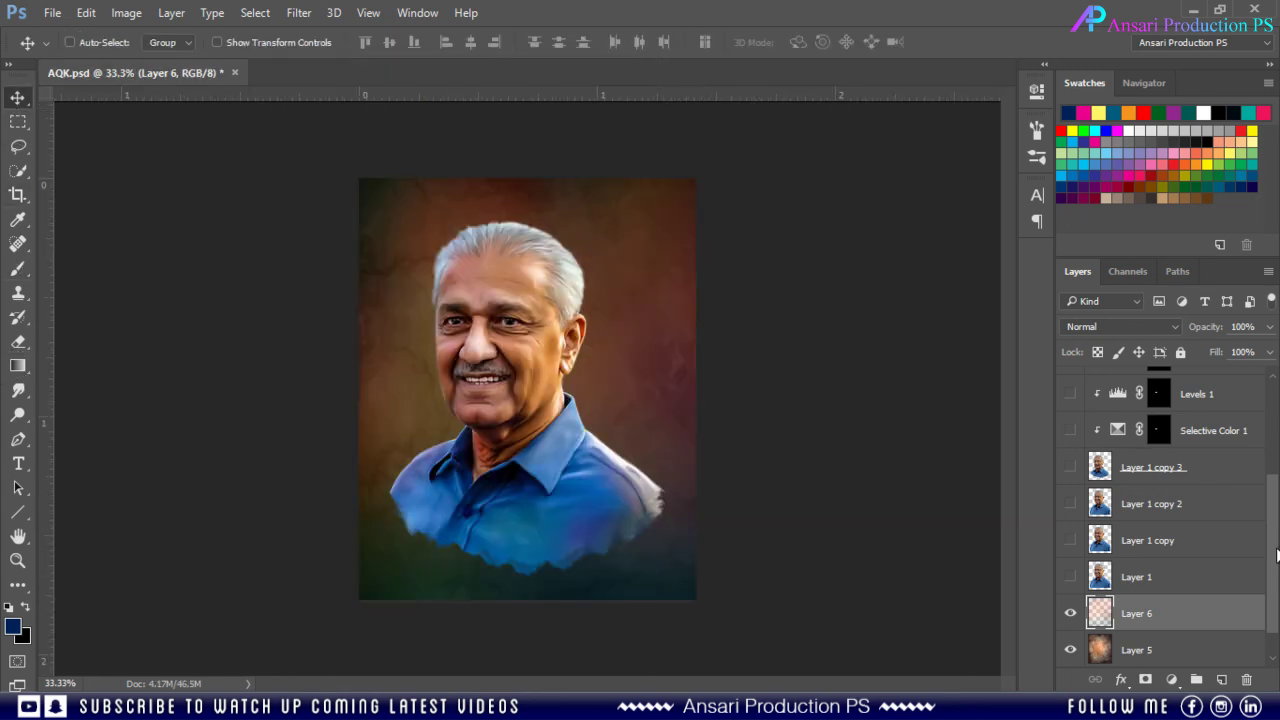
{"action": "scroll", "coordinate": [1278, 555], "scroll_direction": "down", "scroll_amount": 1}
- Add a Hue/Saturation adjustment raising saturation, darkening Lightness to -20 and shifting hue redder
{"action": "left_click", "coordinate": [1171, 679]}
{"action": "left_click", "coordinate": [1150, 457]}
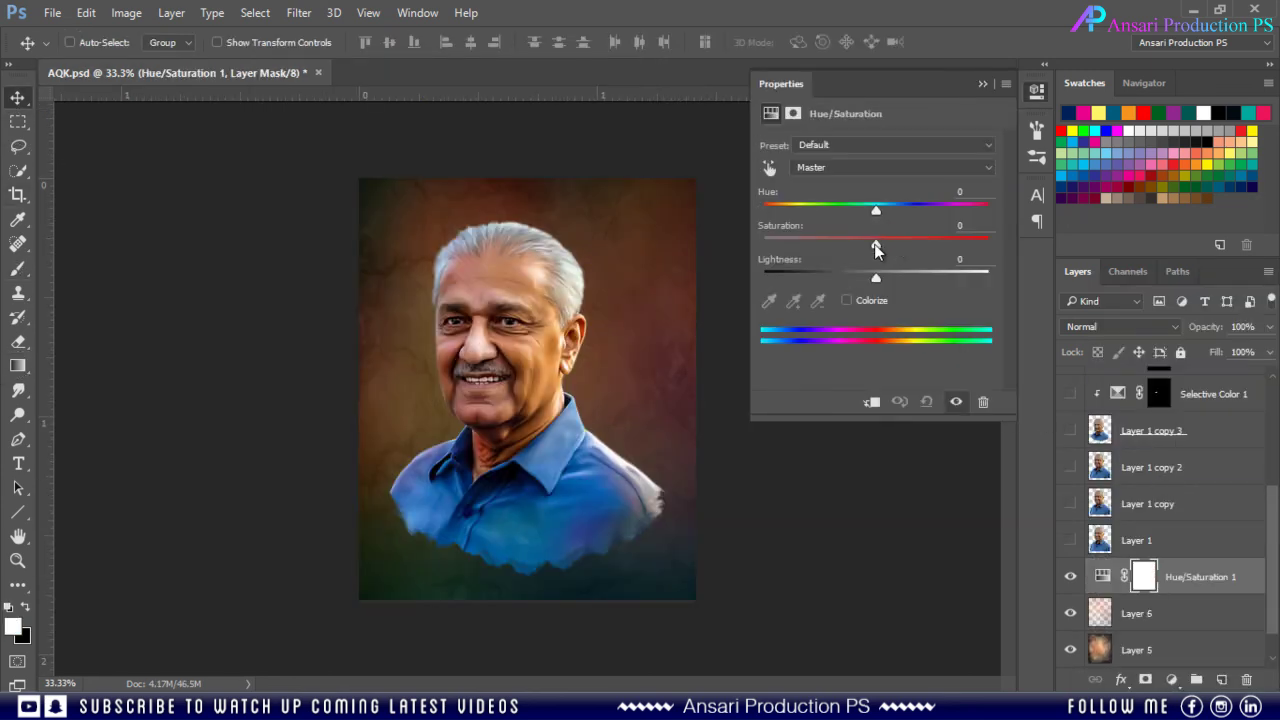
{"action": "mouse_move", "coordinate": [899, 249]}
{"action": "left_mouse_down"}
{"action": "mouse_move", "coordinate": [910, 249]}
{"action": "mouse_move", "coordinate": [854, 279]}
{"action": "left_mouse_up"}
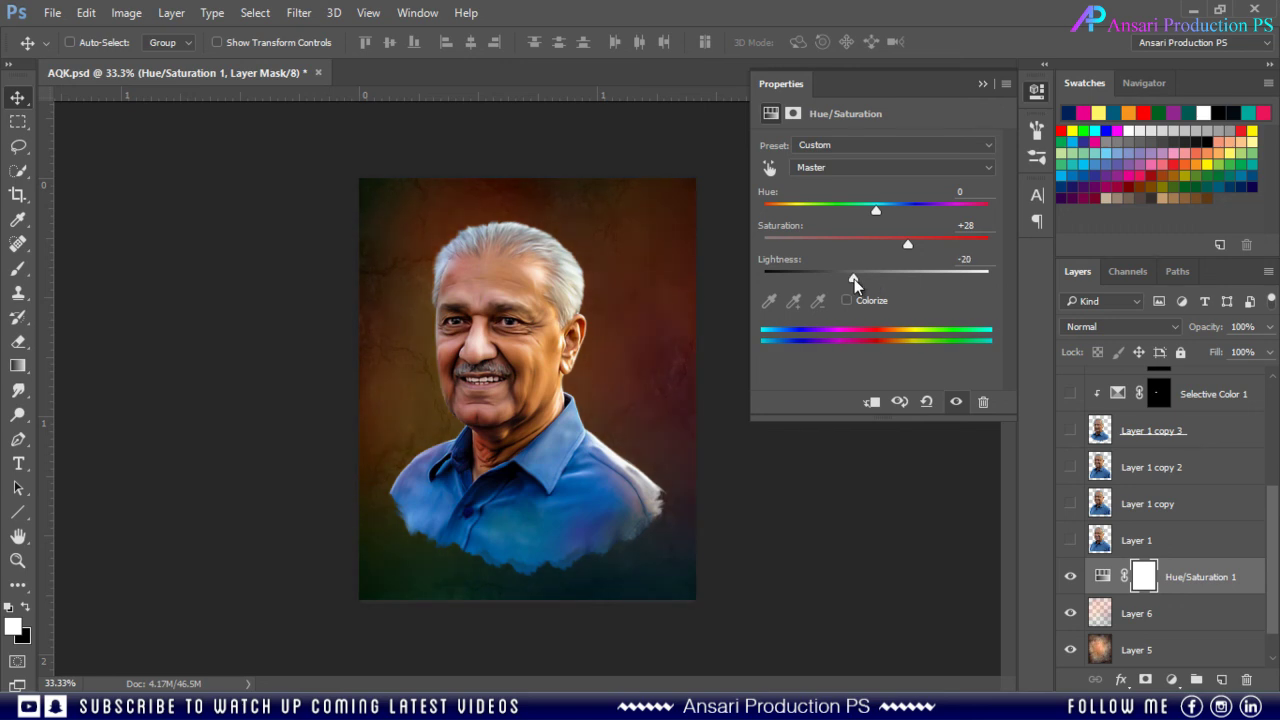
{"action": "mouse_move", "coordinate": [908, 244]}
{"action": "left_mouse_down"}
{"action": "mouse_move", "coordinate": [888, 246]}
{"action": "mouse_move", "coordinate": [933, 251]}
{"action": "left_mouse_up"}
{"action": "mouse_move", "coordinate": [876, 210]}
{"action": "left_mouse_down"}
{"action": "mouse_move", "coordinate": [861, 213]}
{"action": "mouse_move", "coordinate": [879, 218]}
{"action": "left_mouse_up"}
{"action": "left_click", "coordinate": [910, 425]}
- Select portrait Layer 2 and nudge it slightly up and to the right
{"action": "scroll", "coordinate": [1270, 520], "scroll_direction": "up", "scroll_amount": 2}
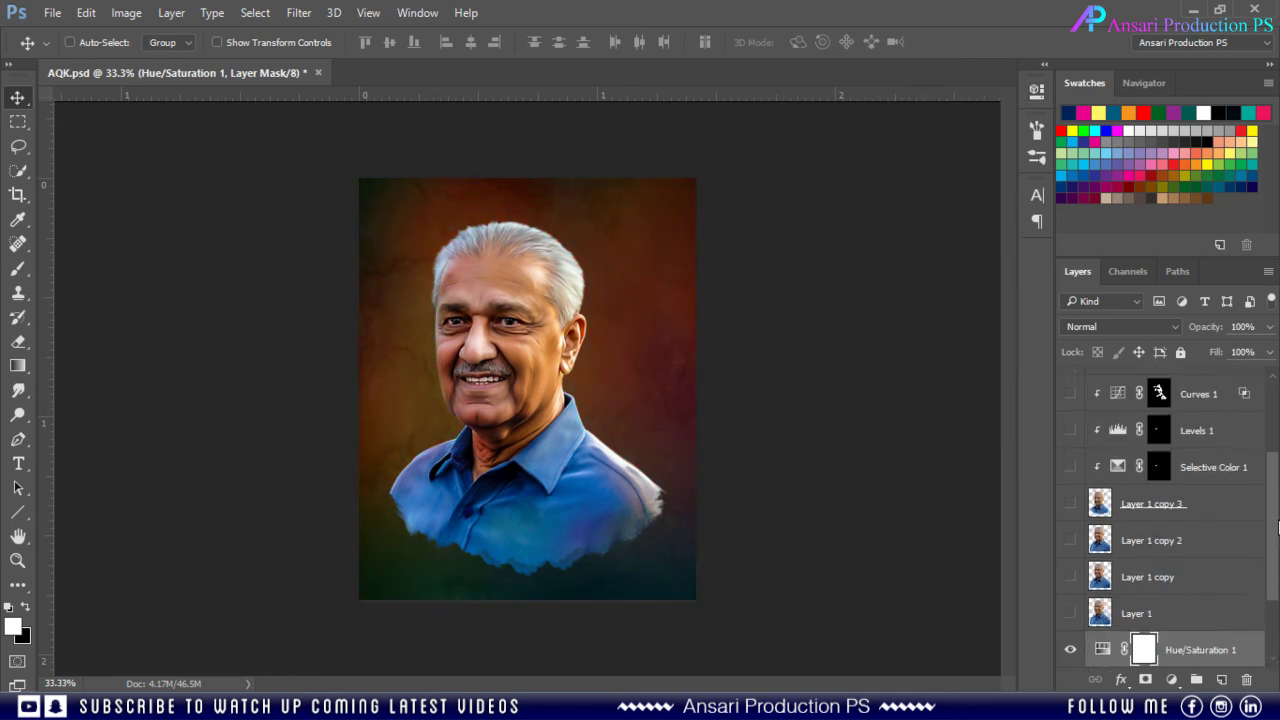
{"action": "left_click_drag", "start_coordinate": [1278, 527], "coordinate": [1278, 430]}
{"action": "left_click", "coordinate": [1177, 467]}
{"action": "left_click_drag", "start_coordinate": [518, 338], "coordinate": [528, 329]}
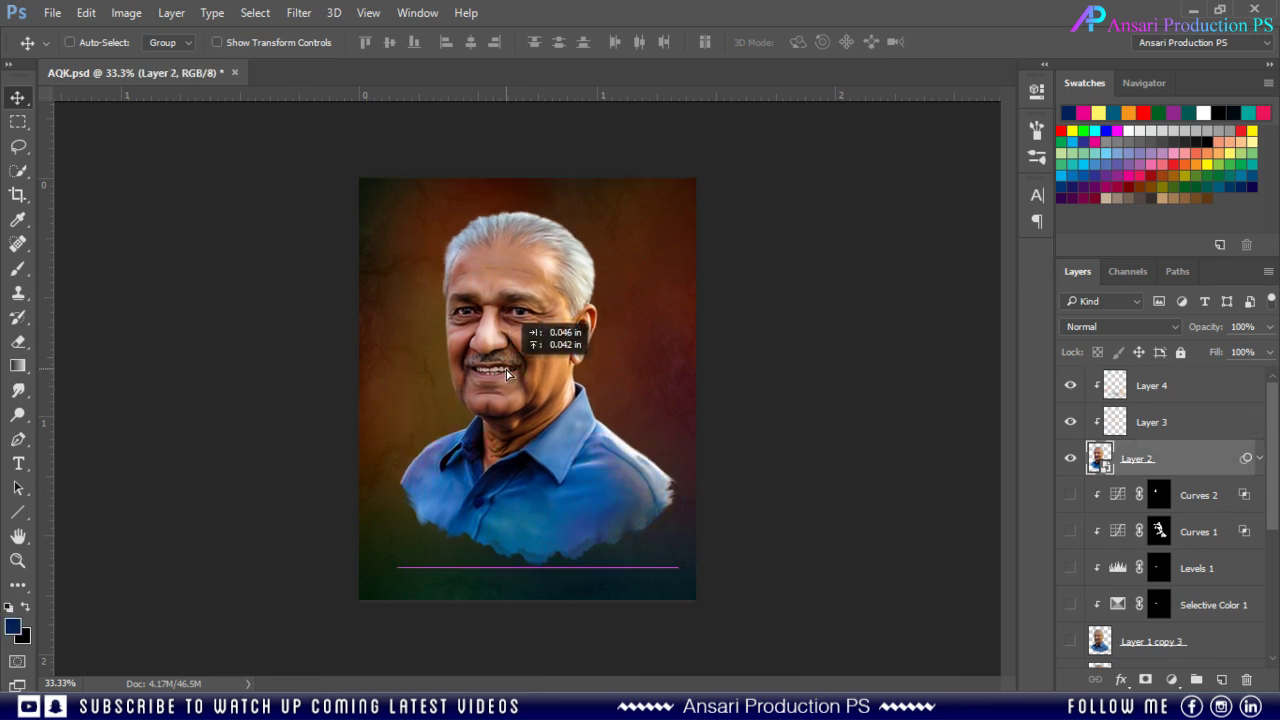
- Stamp all visible layers into Layer 7 and convert it to a smart object
{"action": "key", "text": "ctrl+alt+shift+e"}
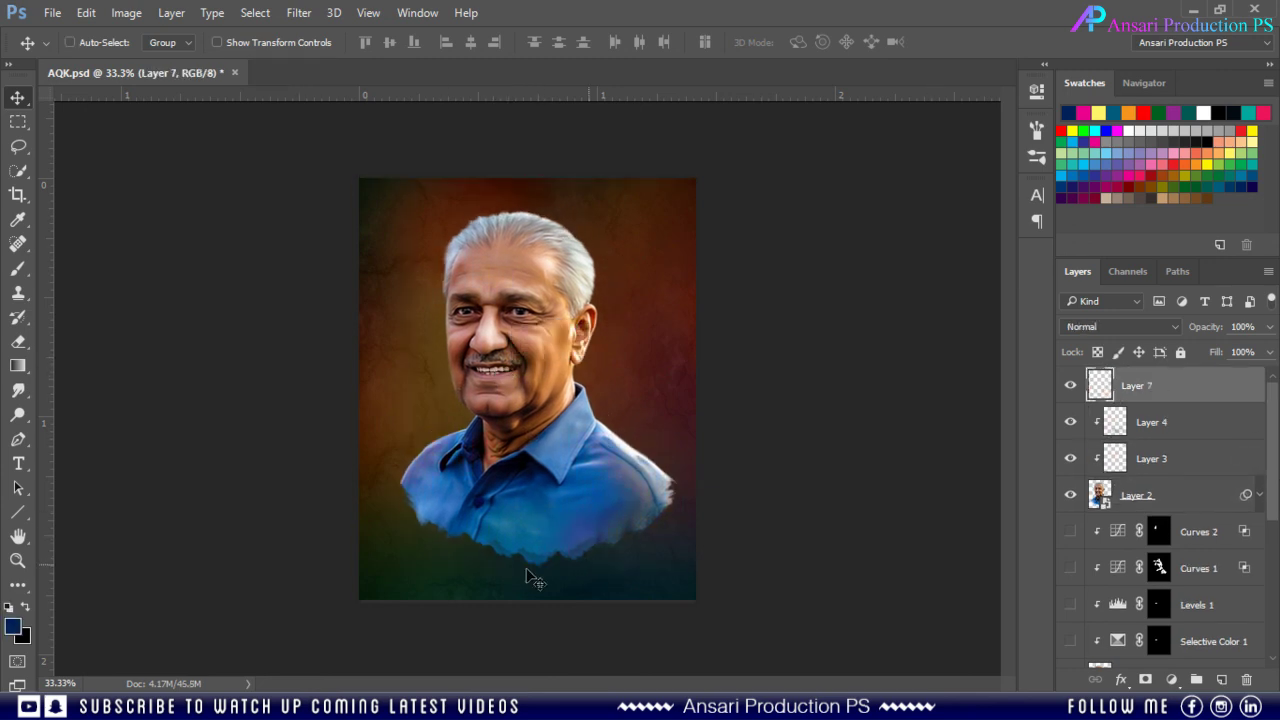
{"action": "right_click", "coordinate": [1190, 385]}
{"action": "left_click", "coordinate": [857, 326]}
- Apply a Camera Raw filter with Exposure +0.15, Contrast +10, Clarity +40 and Dehaze +5
{"action": "left_click", "coordinate": [299, 12]}
{"action": "left_click", "coordinate": [334, 118]}
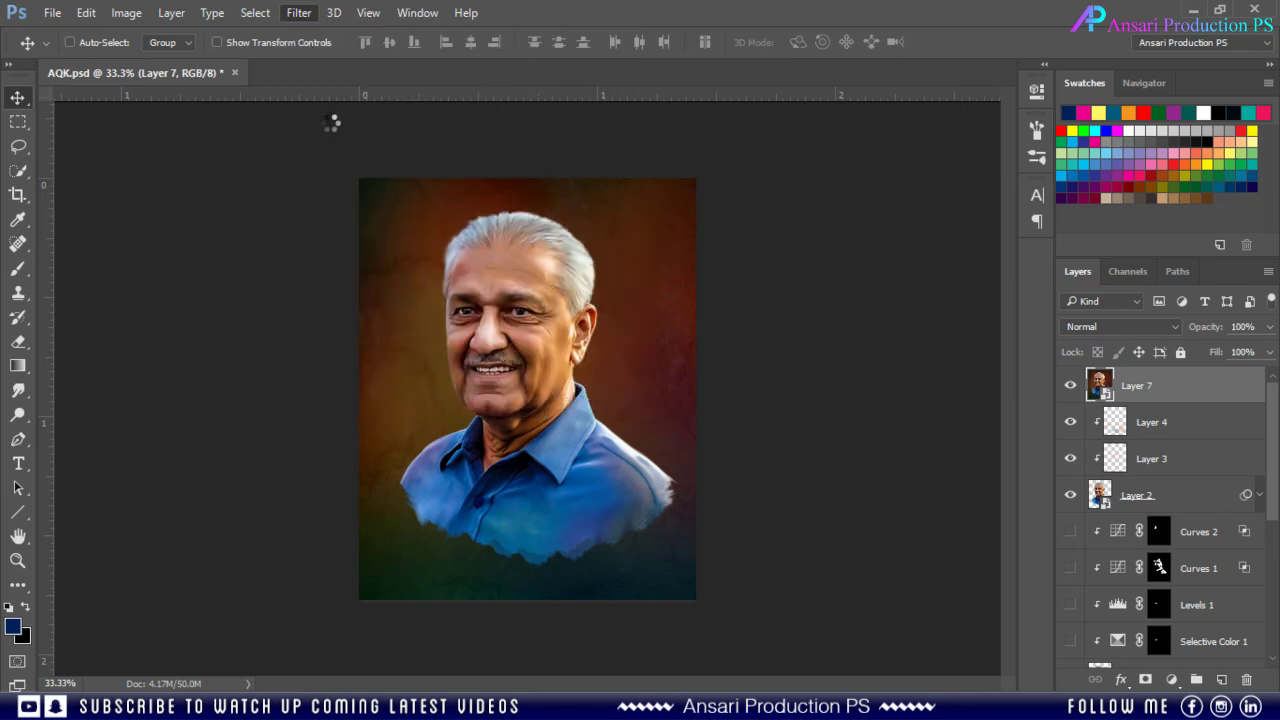
{"action": "type", "text": "0.15"}
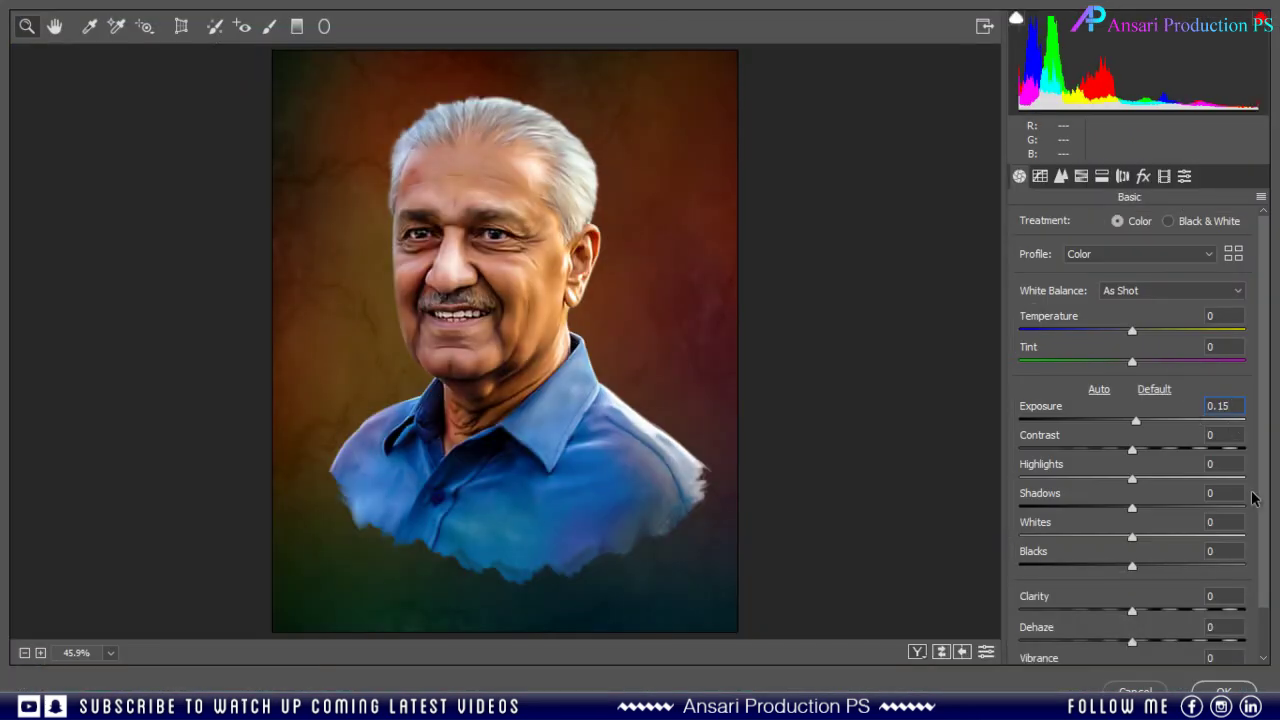
{"action": "type", "text": "0"}
{"action": "type", "text": "+10"}
{"action": "key", "text": "Tab"}
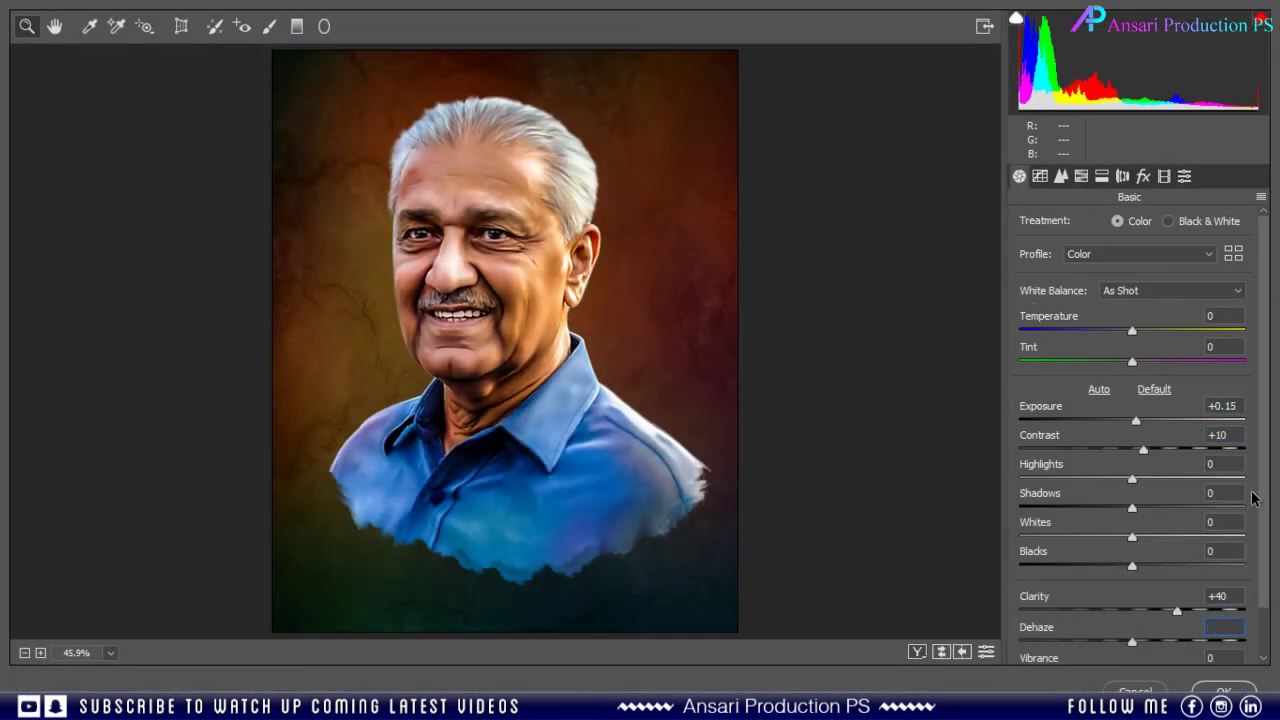
{"action": "type", "text": "5"}
{"action": "key", "text": "Tab"}
{"action": "left_click", "coordinate": [1061, 176]}
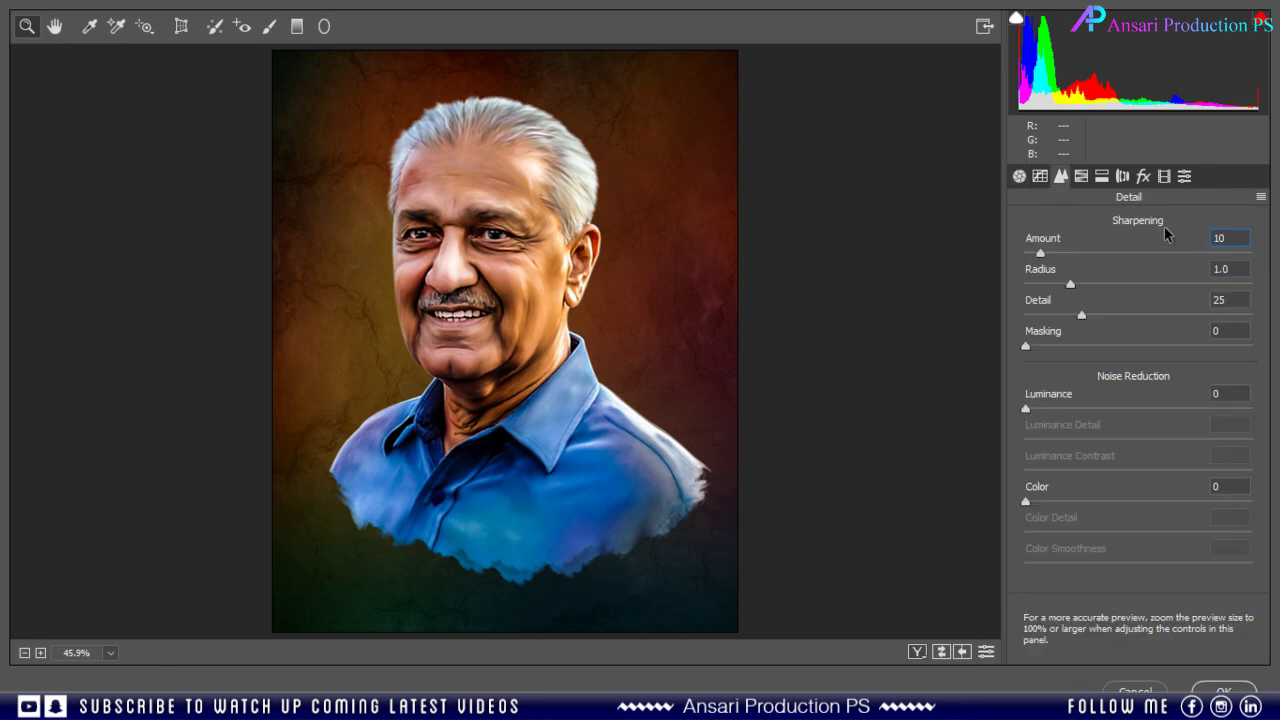
{"action": "left_click", "coordinate": [1222, 690]}
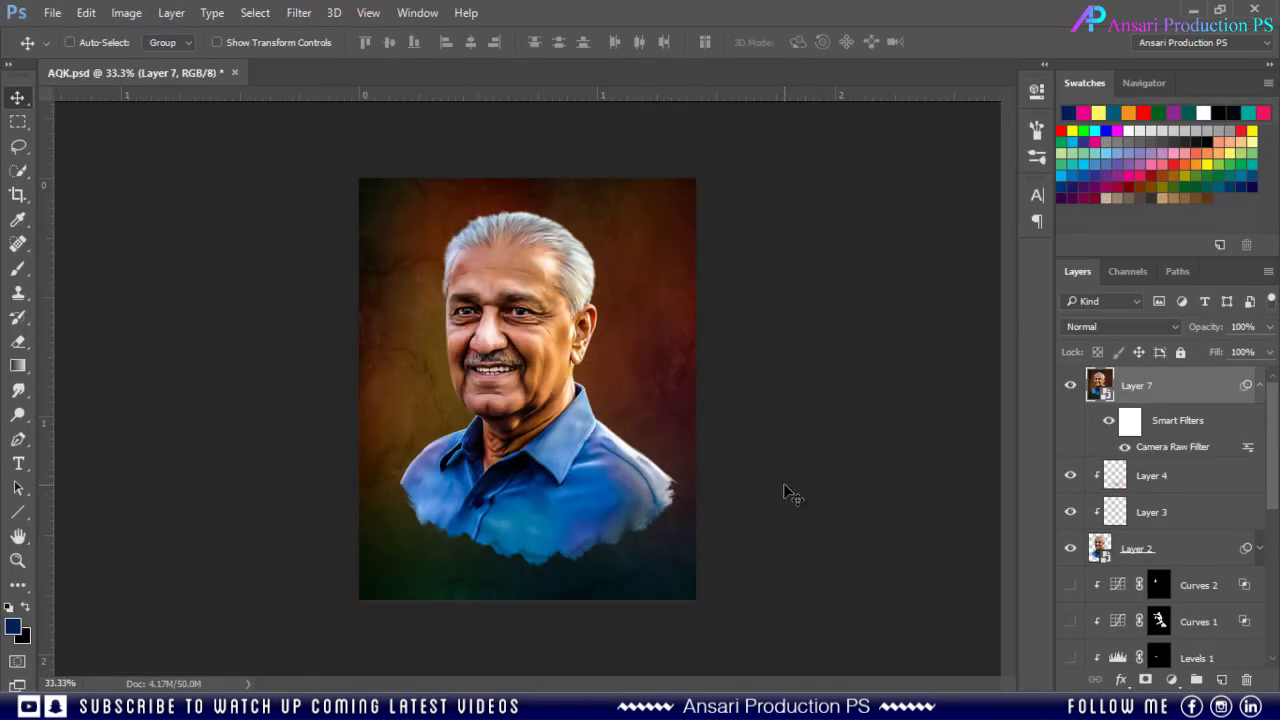